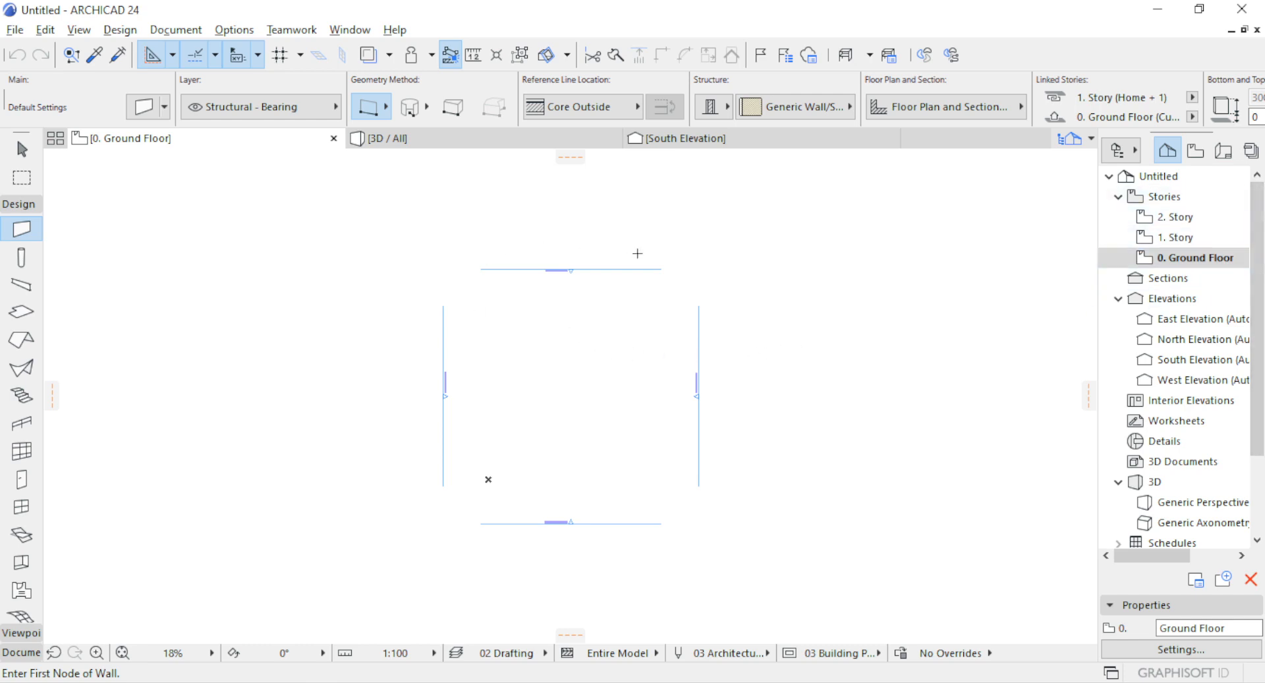
Examine the story levels in the South Elevation, and return to the Ground Floor plan.
{"action": "scroll", "coordinate": [638, 253], "scroll_direction": "up", "scroll_amount": 2}
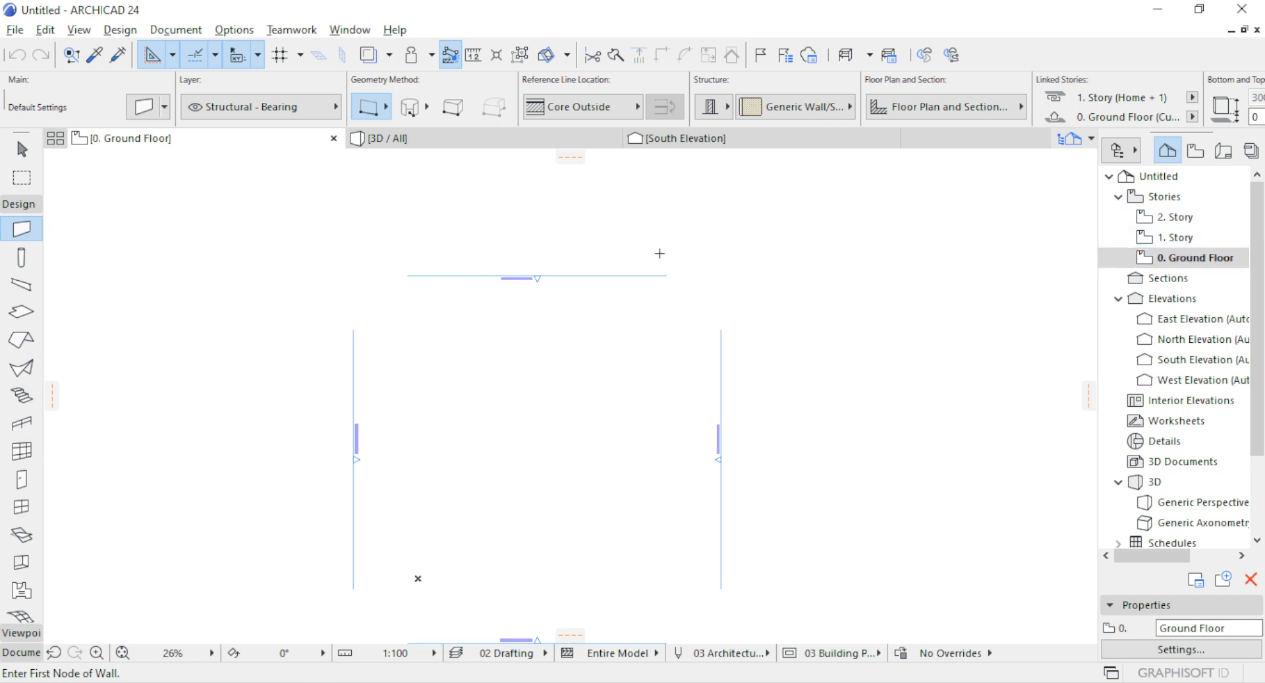
{"action": "left_click", "coordinate": [693, 140]}
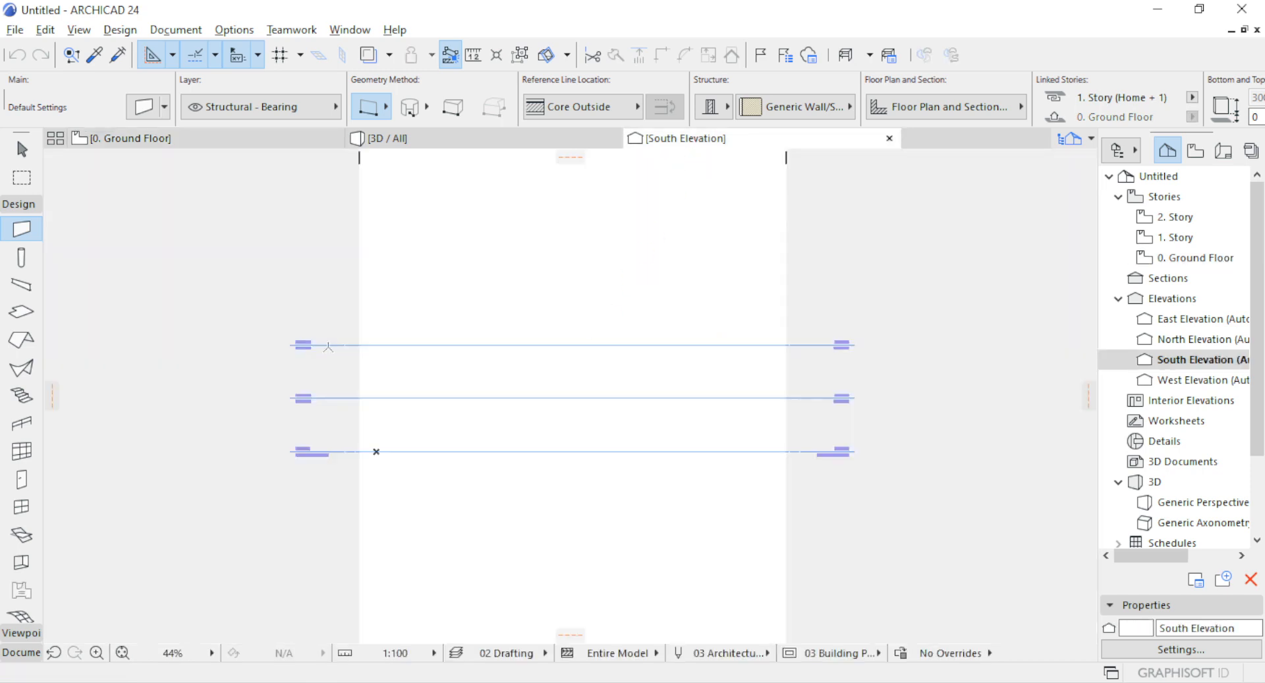
{"action": "scroll", "coordinate": [328, 346], "scroll_direction": "up", "scroll_amount": 5}
{"action": "scroll", "coordinate": [347, 249], "scroll_direction": "down", "scroll_amount": 2}
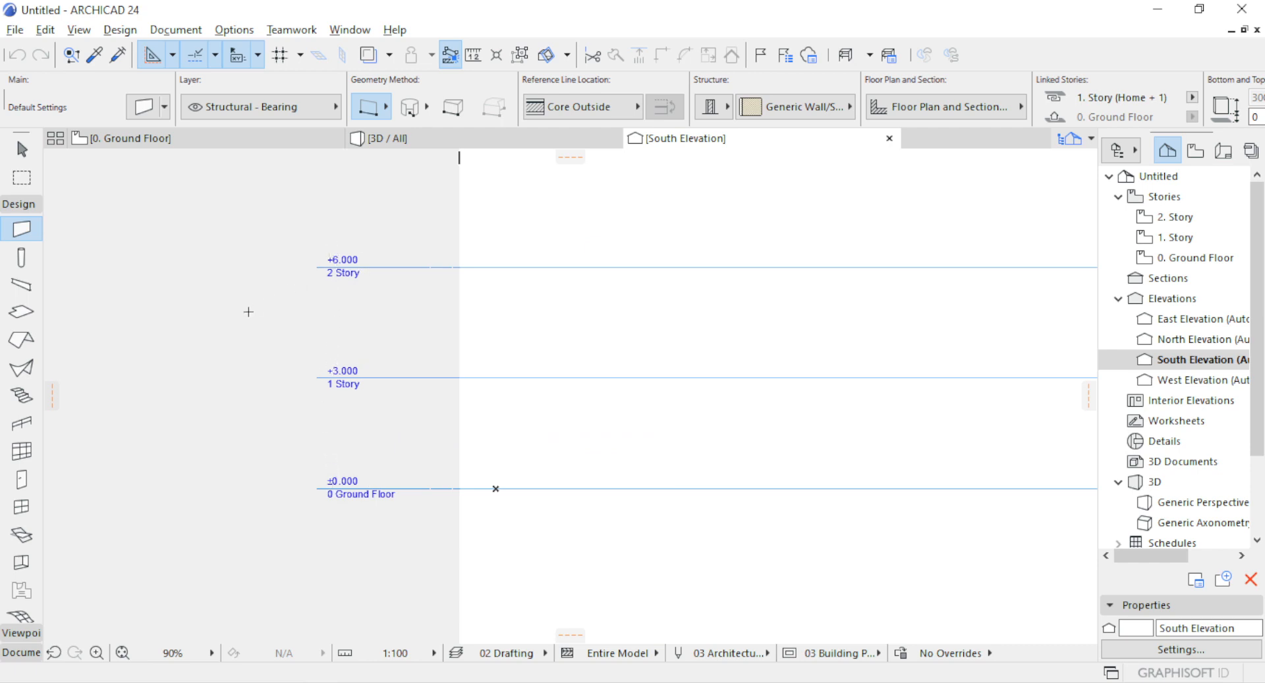
{"action": "scroll", "coordinate": [249, 311], "scroll_direction": "down", "scroll_amount": 2}
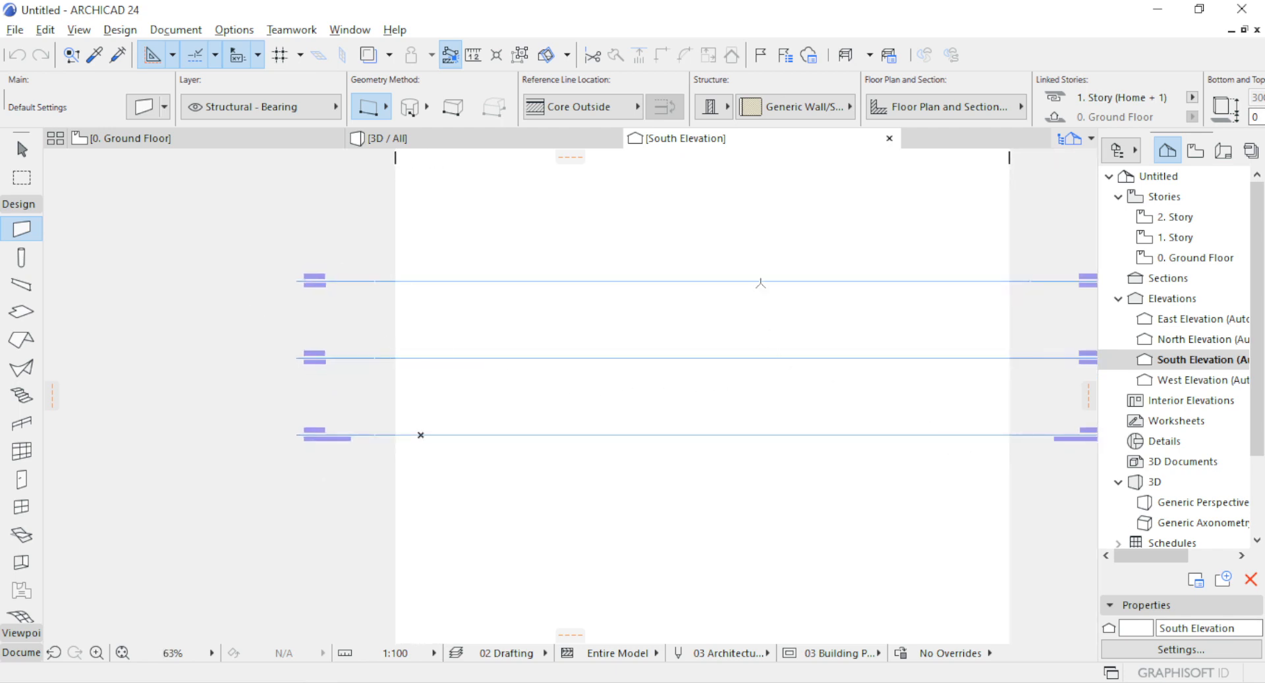
{"action": "scroll", "coordinate": [323, 300], "scroll_direction": "up", "scroll_amount": 3}
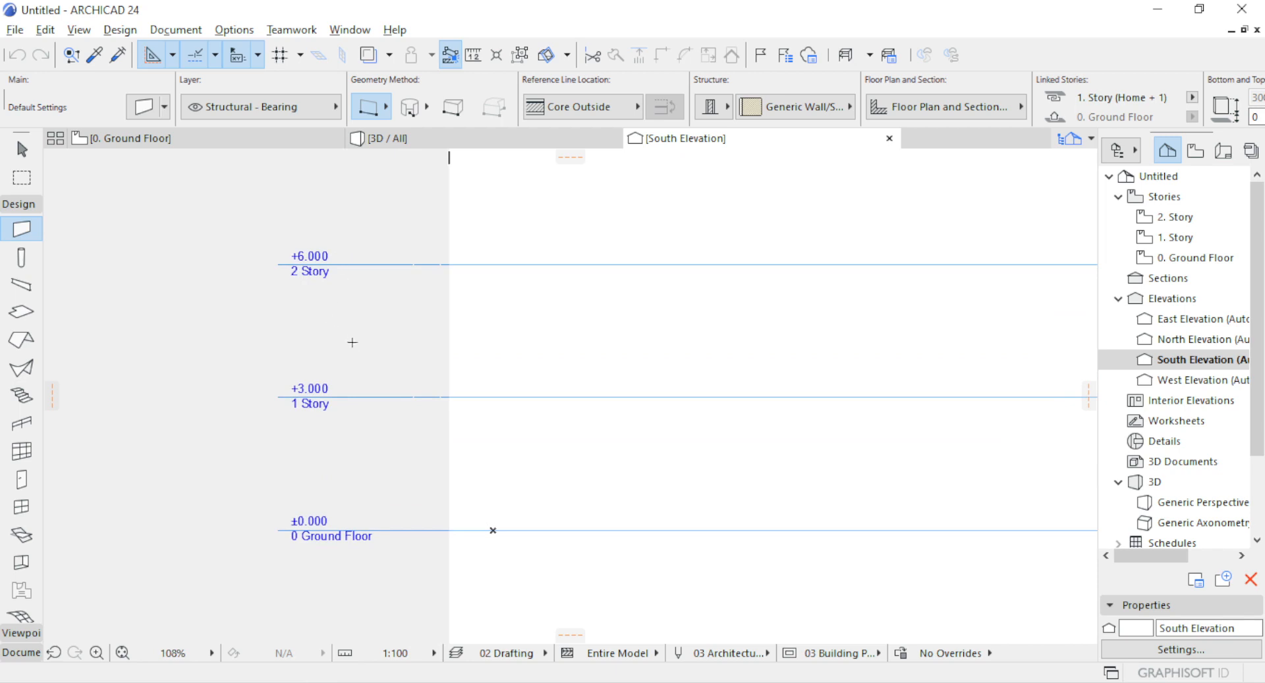
{"action": "left_click", "coordinate": [221, 141]}
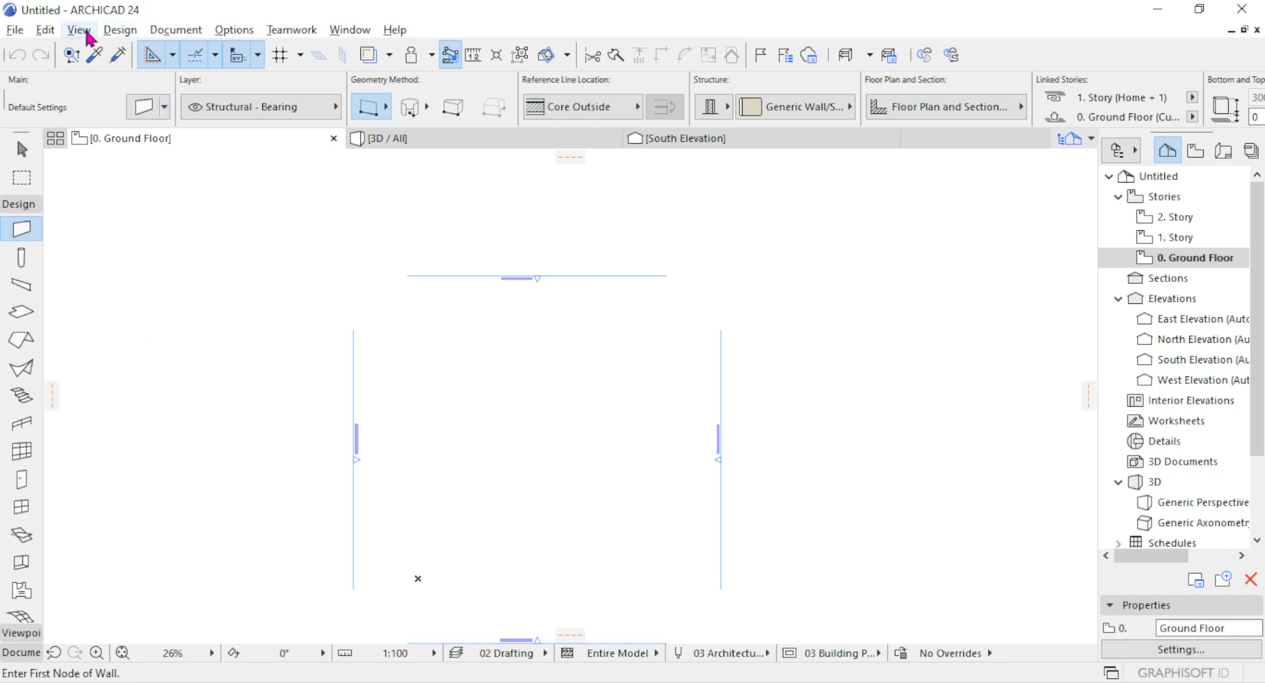
{"action": "left_click", "coordinate": [118, 31]}
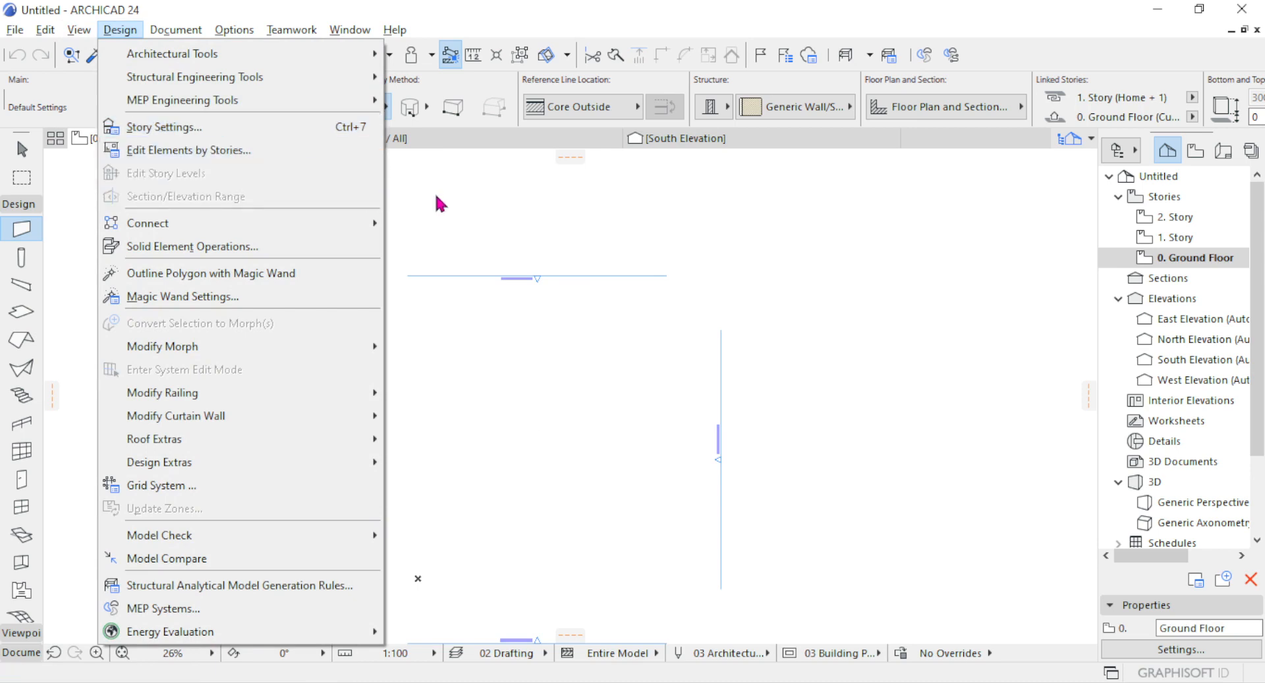
{"action": "left_click", "coordinate": [445, 175]}
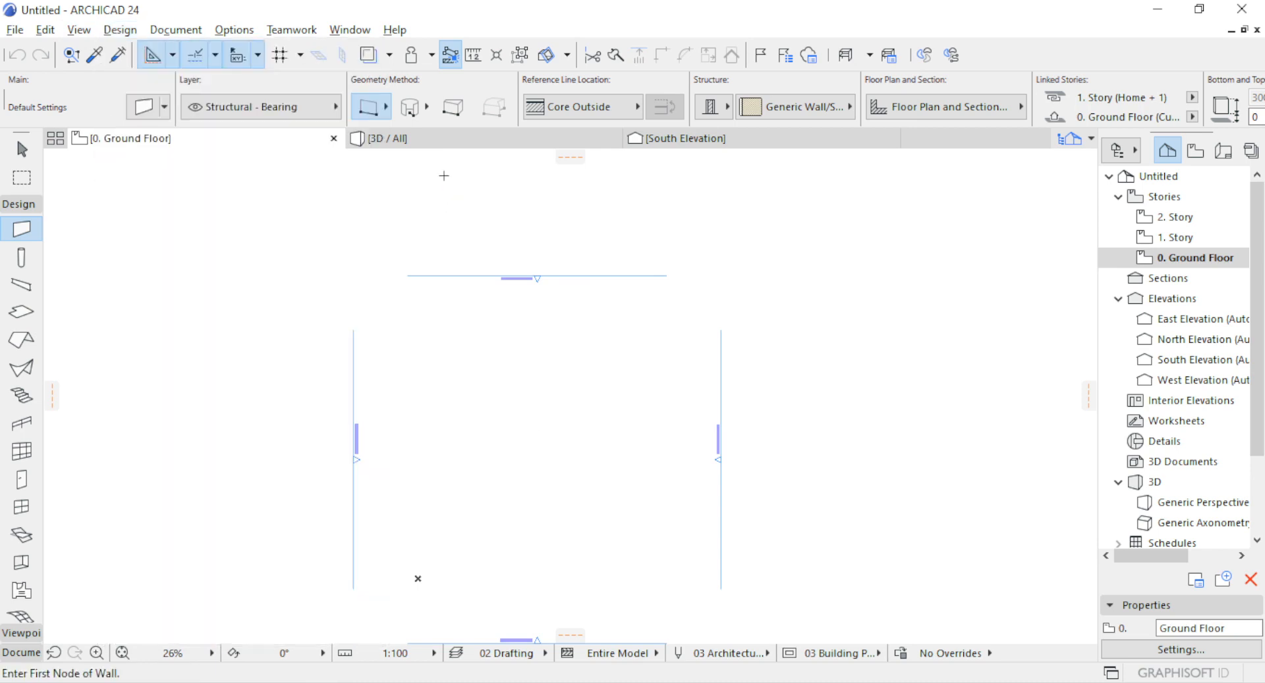
{"action": "right_click", "coordinate": [123, 144]}
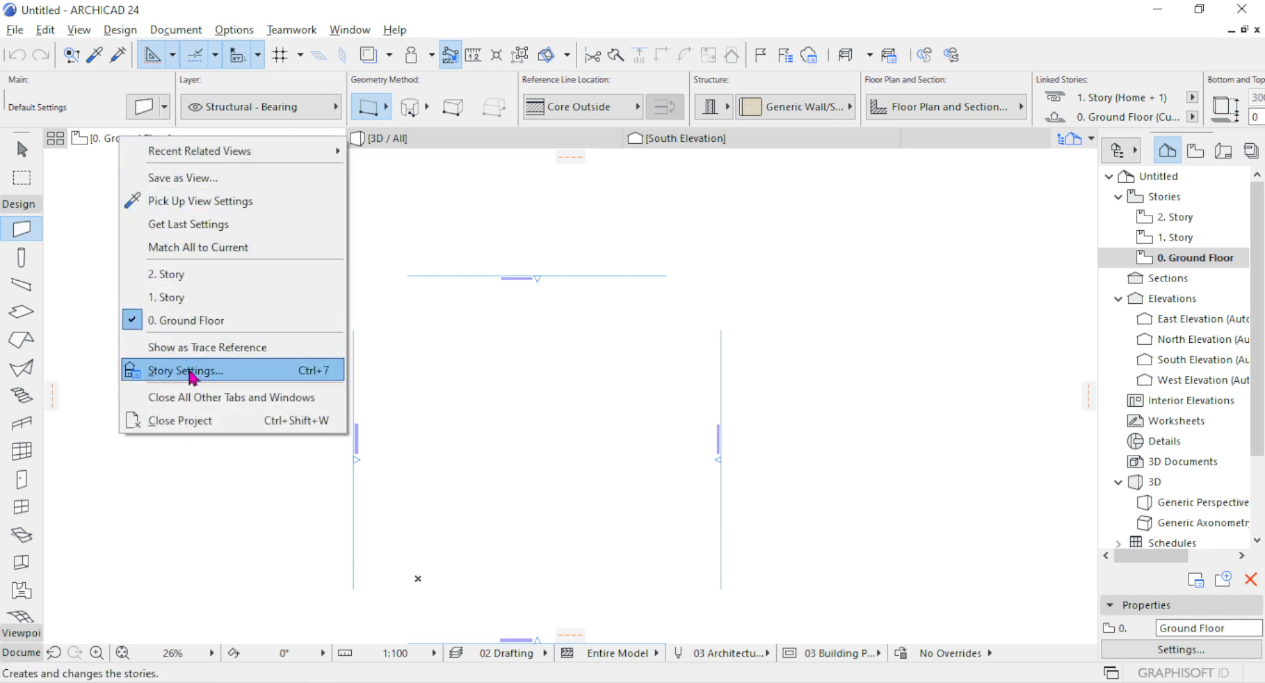
{"action": "left_click", "coordinate": [374, 203]}
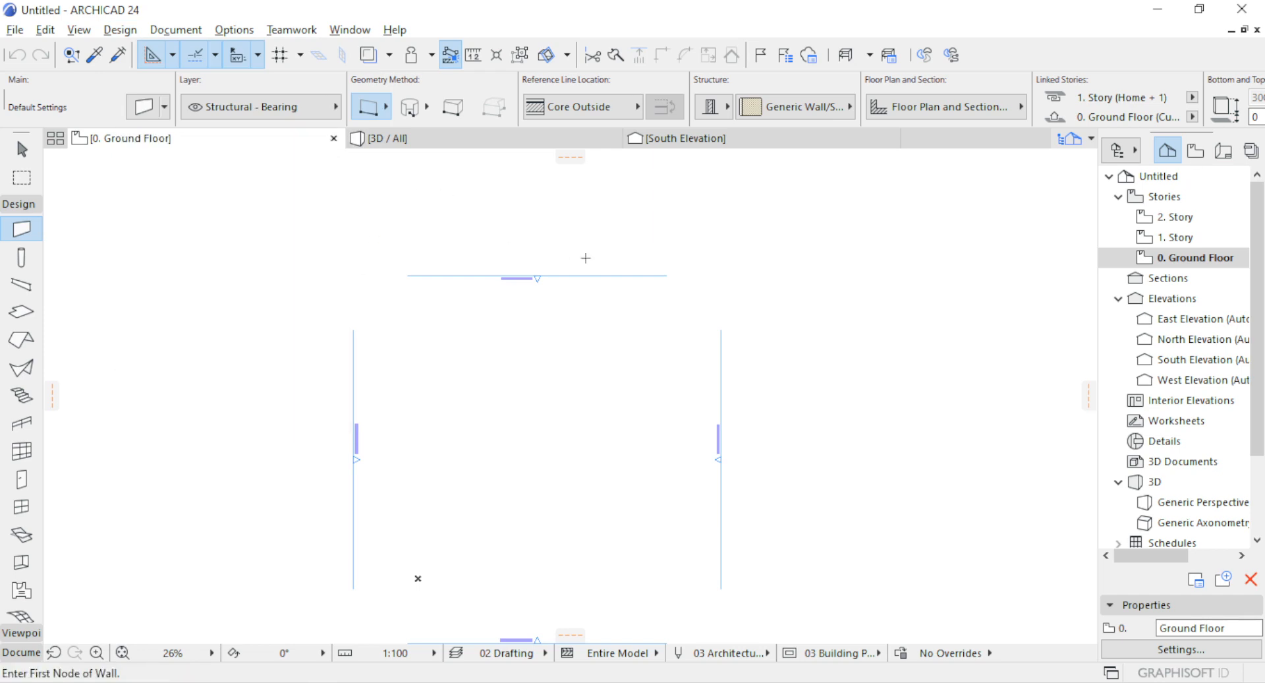
{"action": "left_click", "coordinate": [1196, 652]}
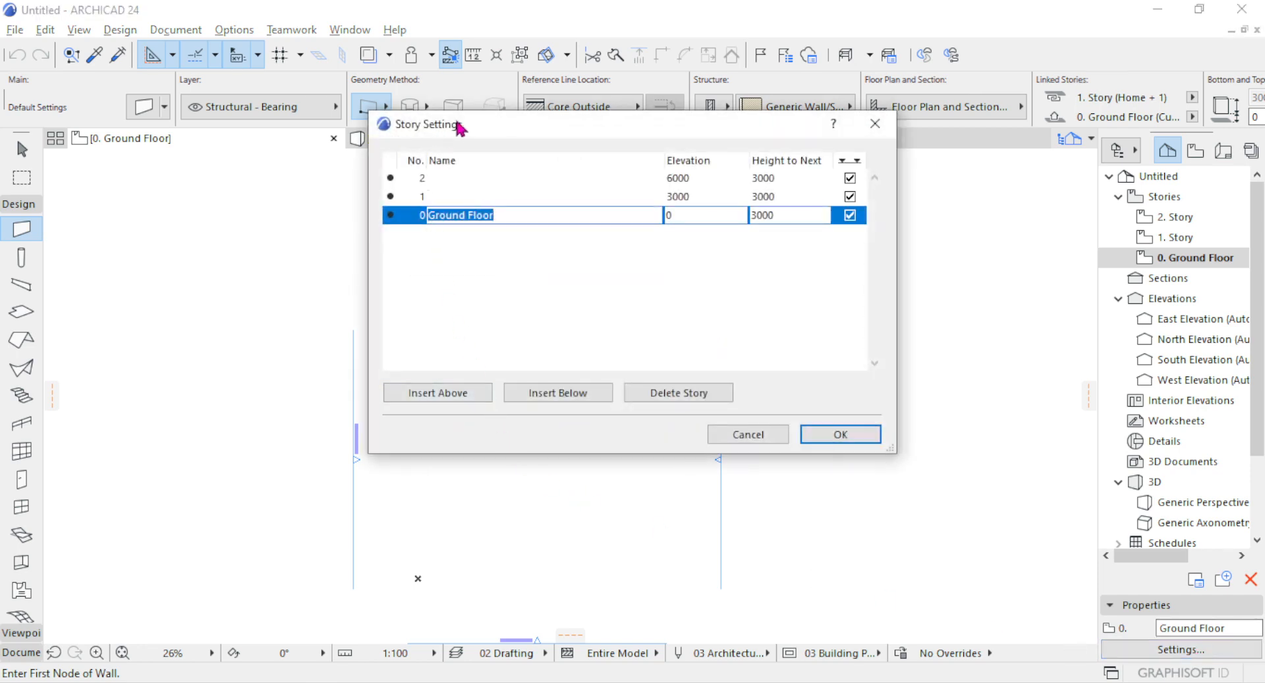
{"action": "left_click", "coordinate": [875, 124]}
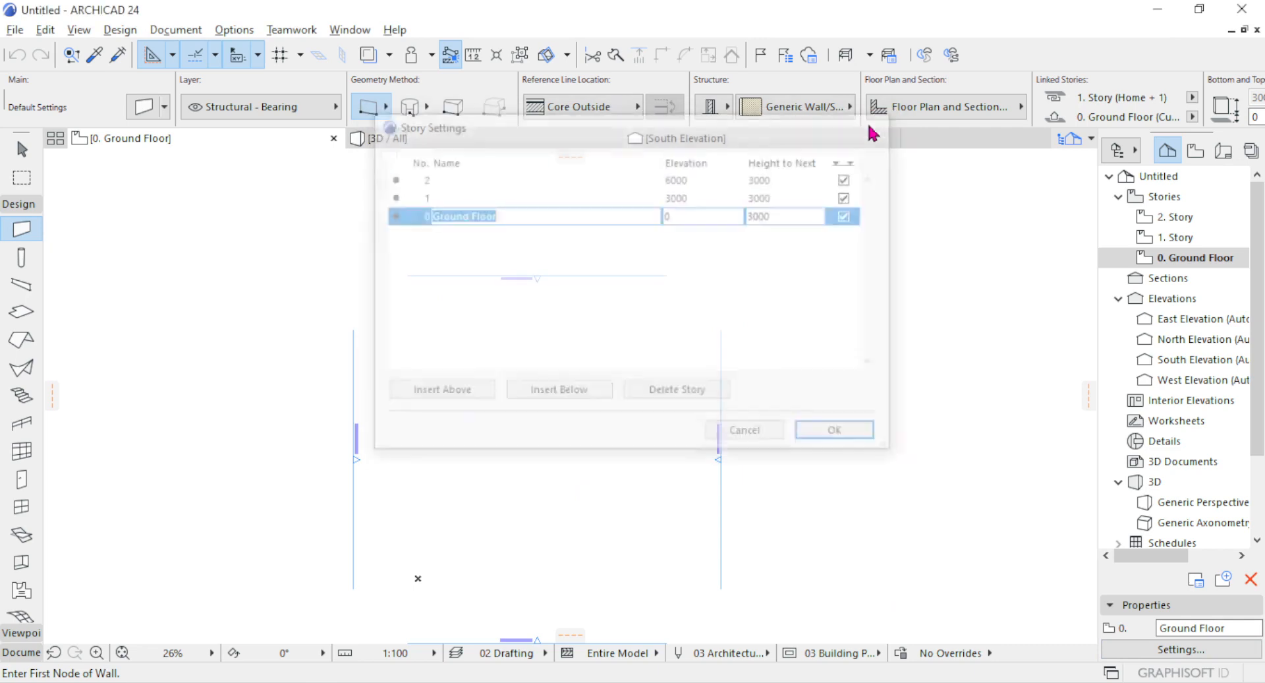
Open the Story Settings and move the dialog clear of the middle of the plan.
{"action": "left_click", "coordinate": [120, 30]}
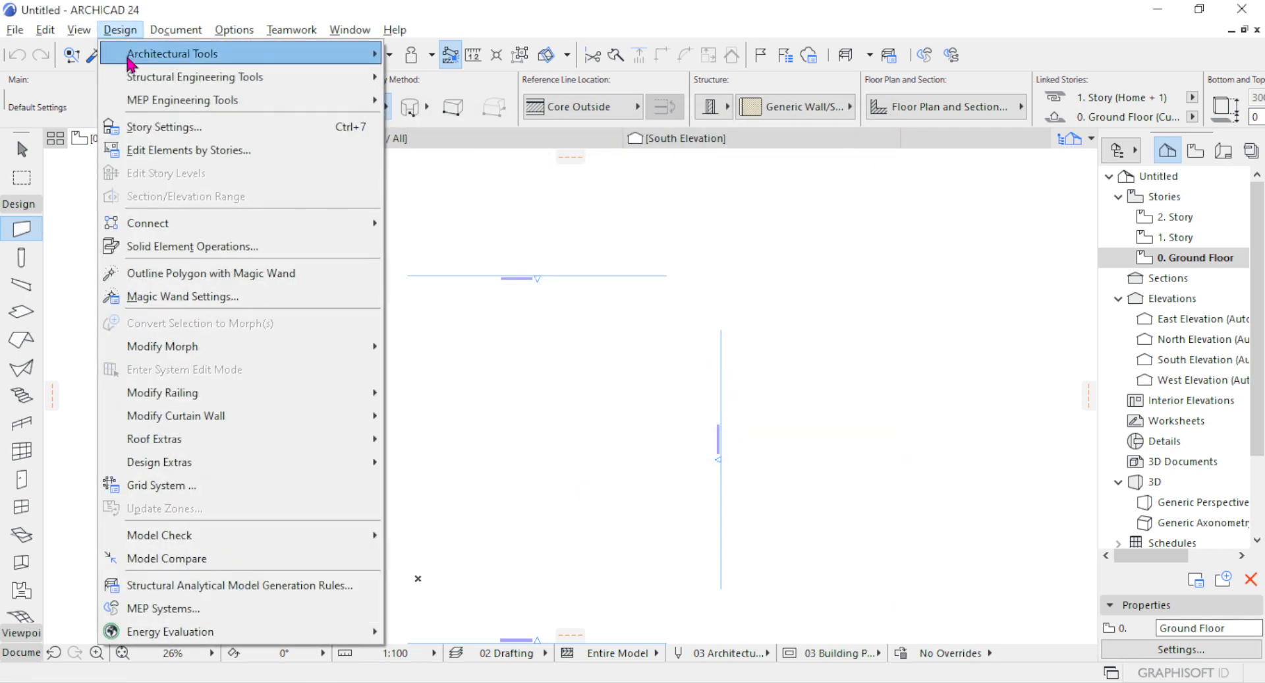
{"action": "left_click", "coordinate": [164, 128]}
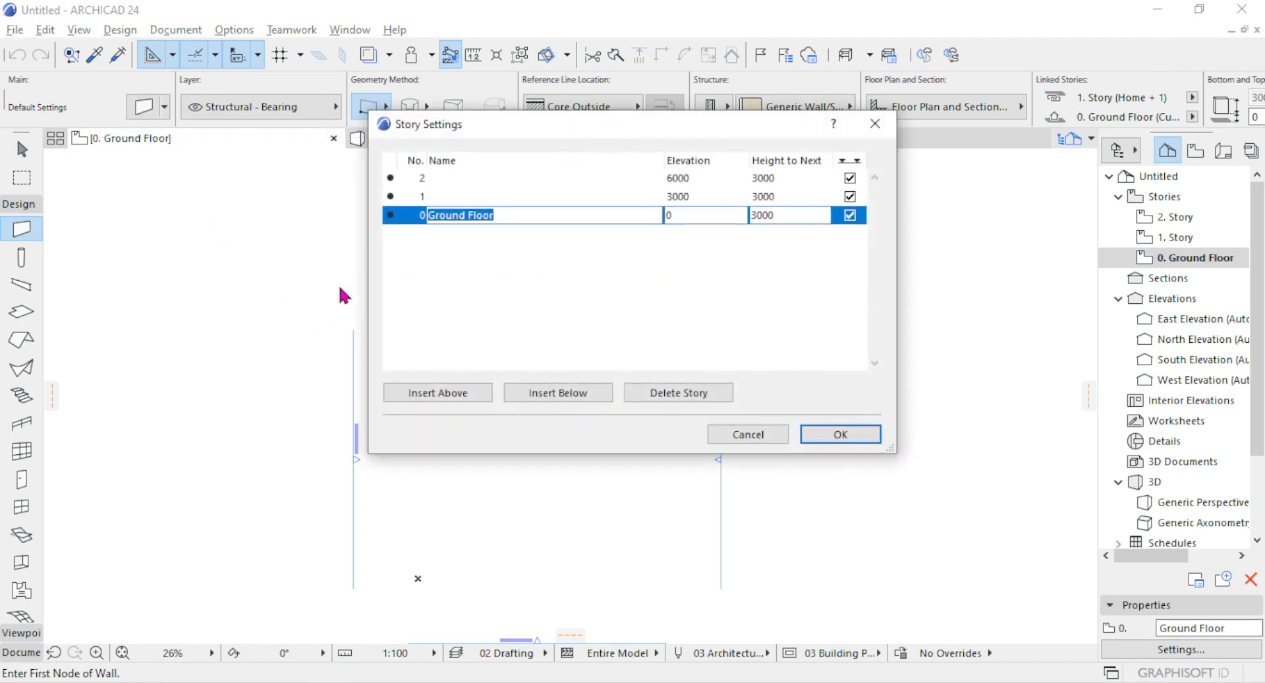
{"action": "left_click_drag", "start_coordinate": [719, 117], "coordinate": [595, 143]}
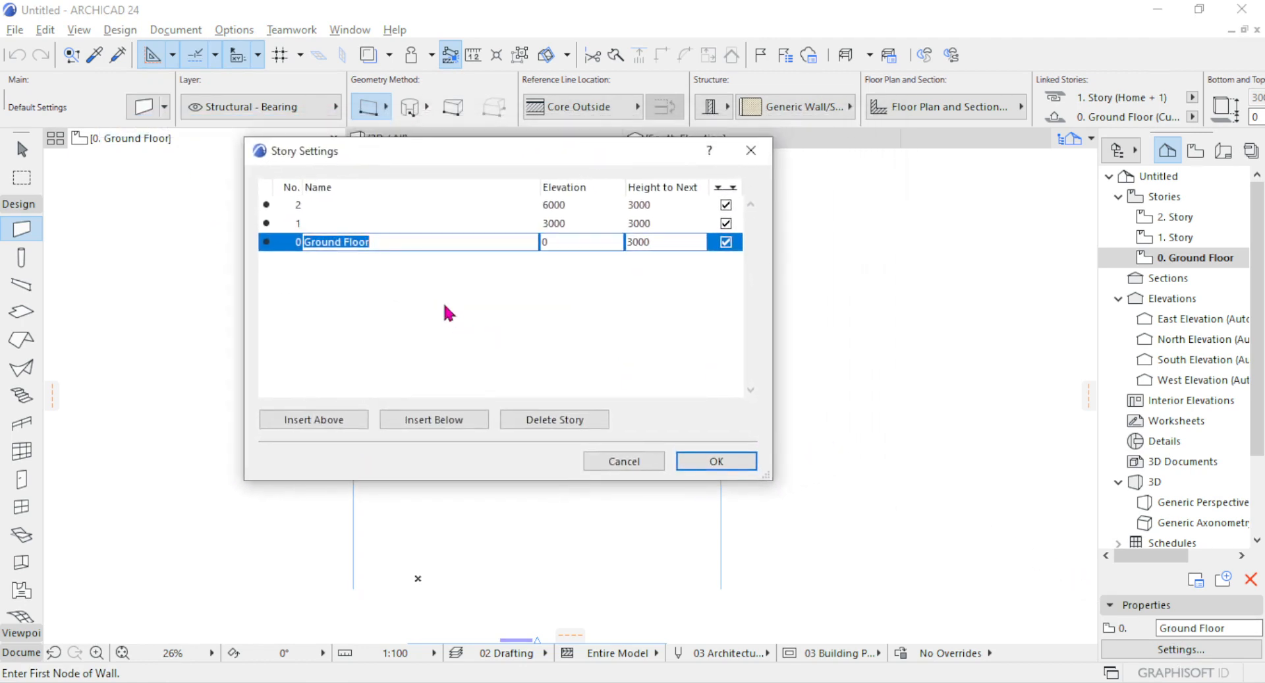
Examine the rows of the existing stories 2, 1 and Ground Floor in the story list.
{"action": "left_click", "coordinate": [300, 206]}
{"action": "left_click", "coordinate": [309, 236]}
{"action": "left_click", "coordinate": [308, 202]}
{"action": "left_click", "coordinate": [308, 204]}
{"action": "left_click", "coordinate": [333, 225]}
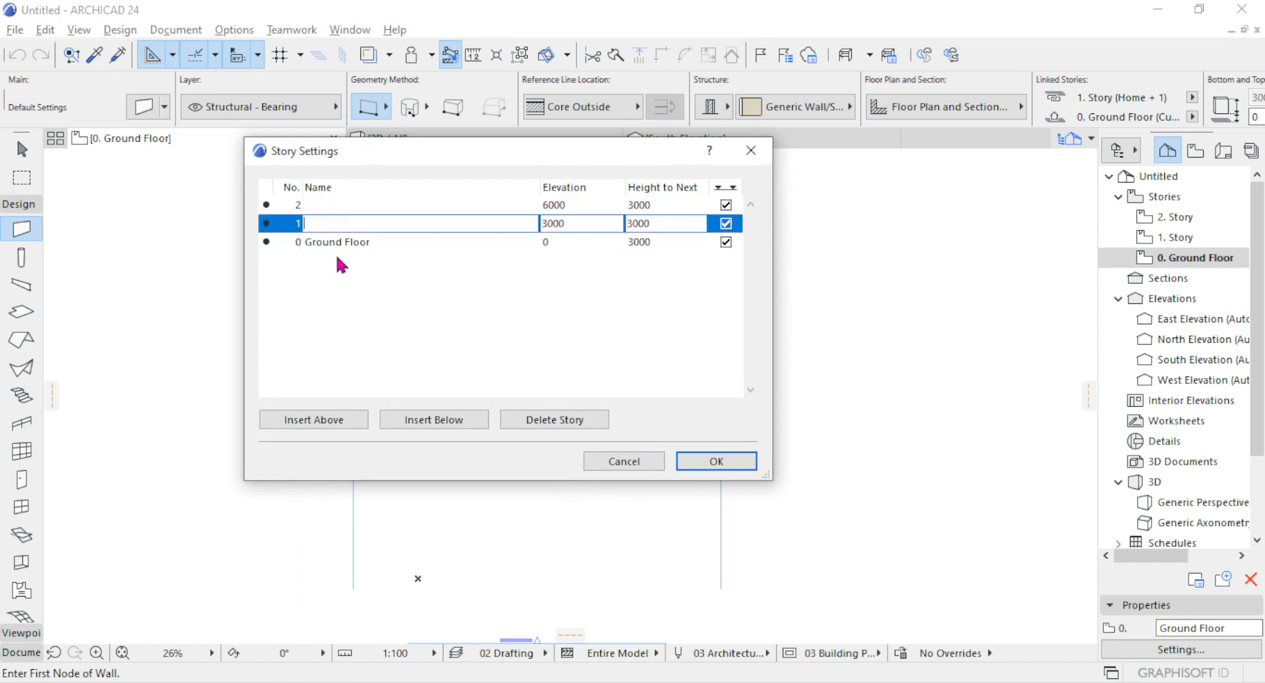
{"action": "left_click", "coordinate": [338, 244]}
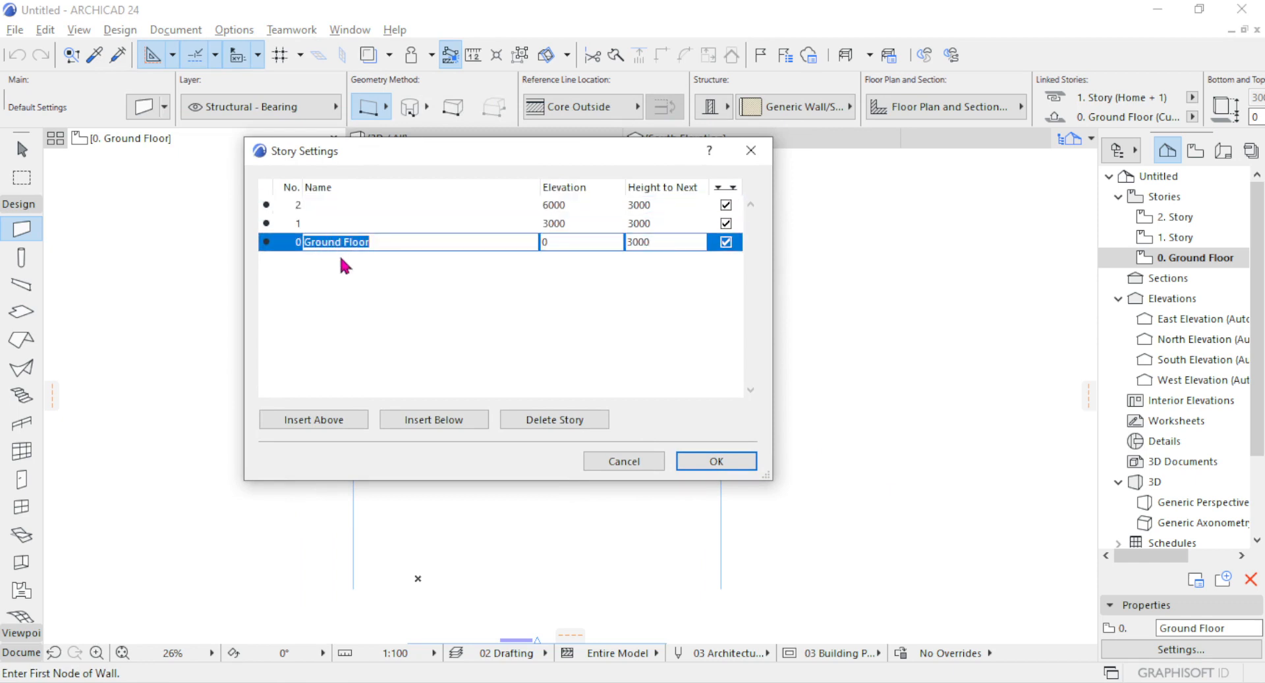
{"action": "left_click", "coordinate": [386, 247]}
{"action": "left_click", "coordinate": [327, 206]}
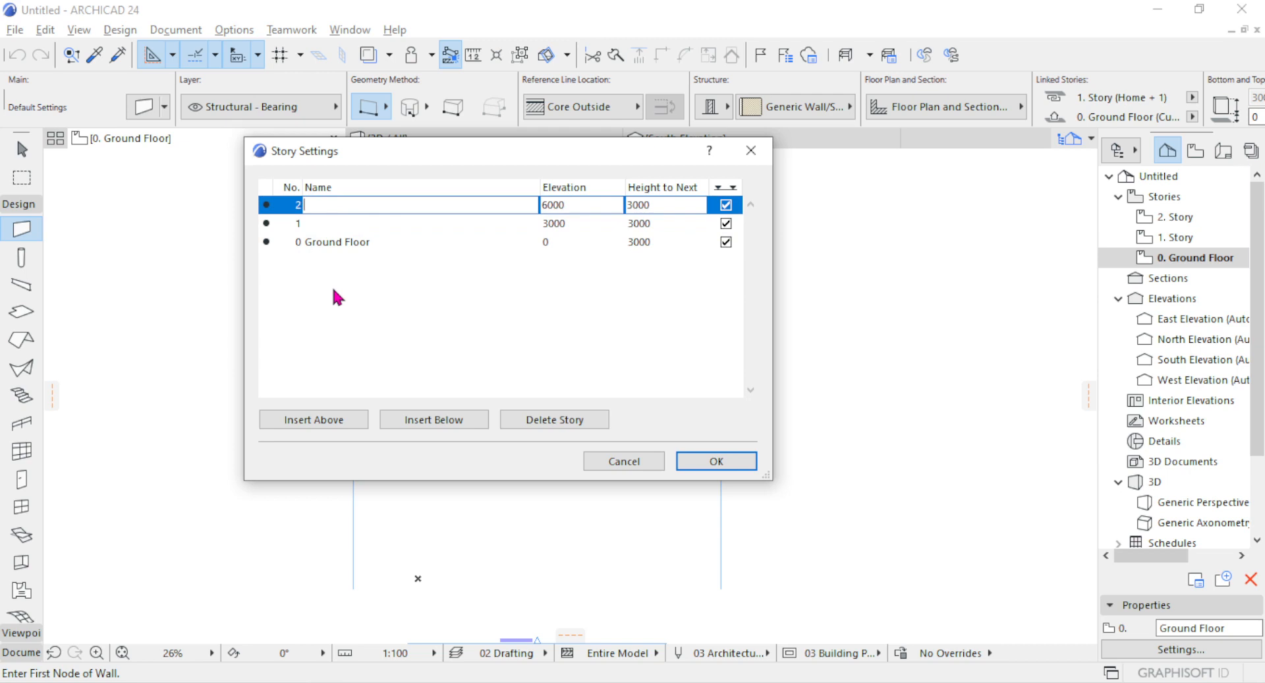
{"action": "left_click", "coordinate": [311, 247]}
{"action": "left_click", "coordinate": [266, 225]}
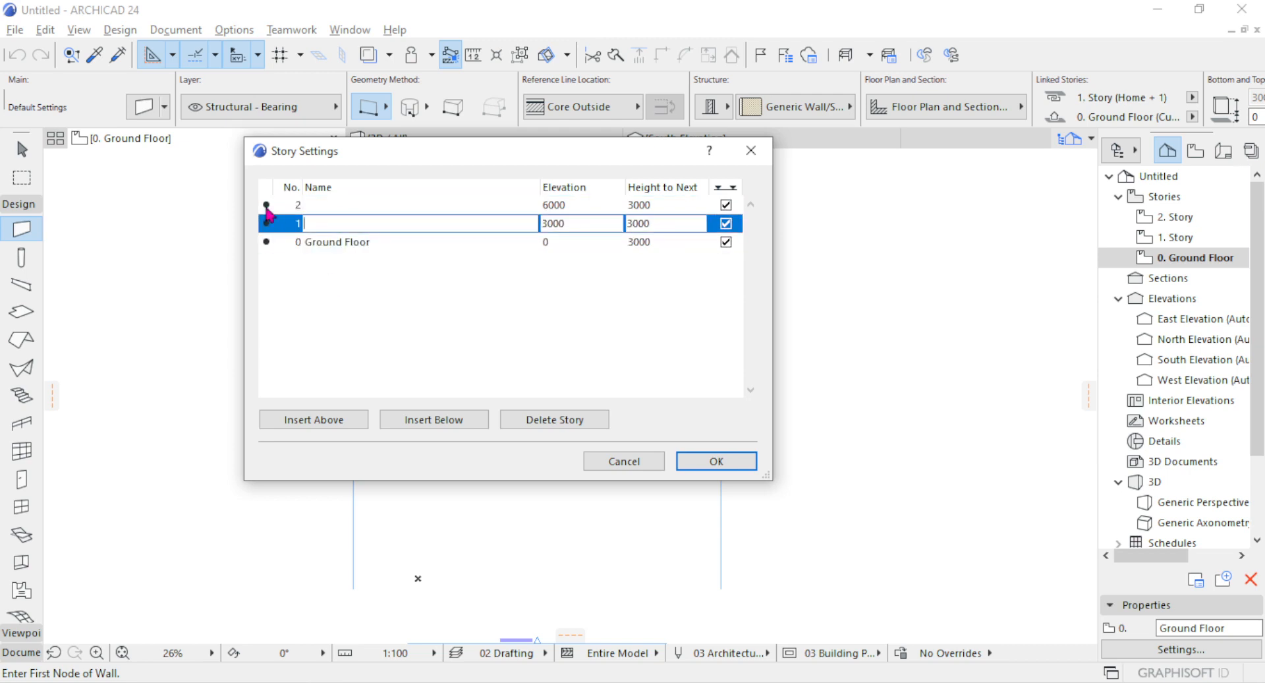
{"action": "left_click", "coordinate": [265, 205]}
{"action": "left_click", "coordinate": [268, 224]}
{"action": "left_click", "coordinate": [271, 242]}
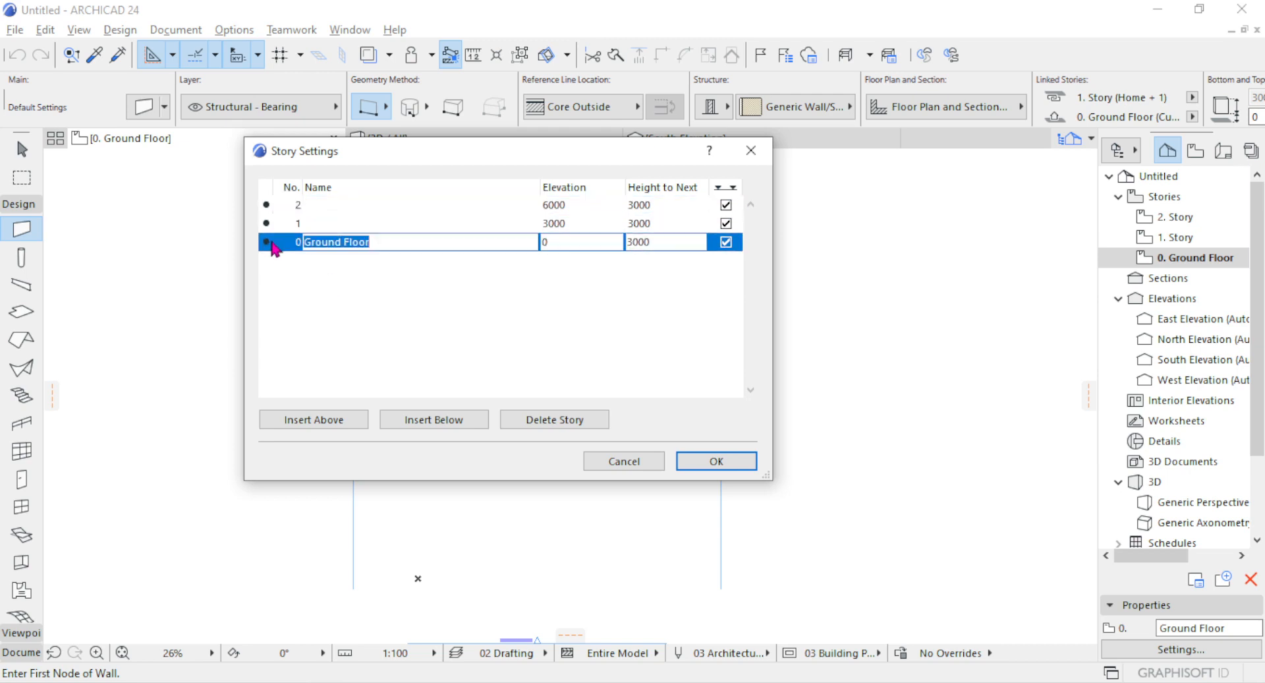
Insert three new stories above story 2.
{"action": "left_click", "coordinate": [277, 205]}
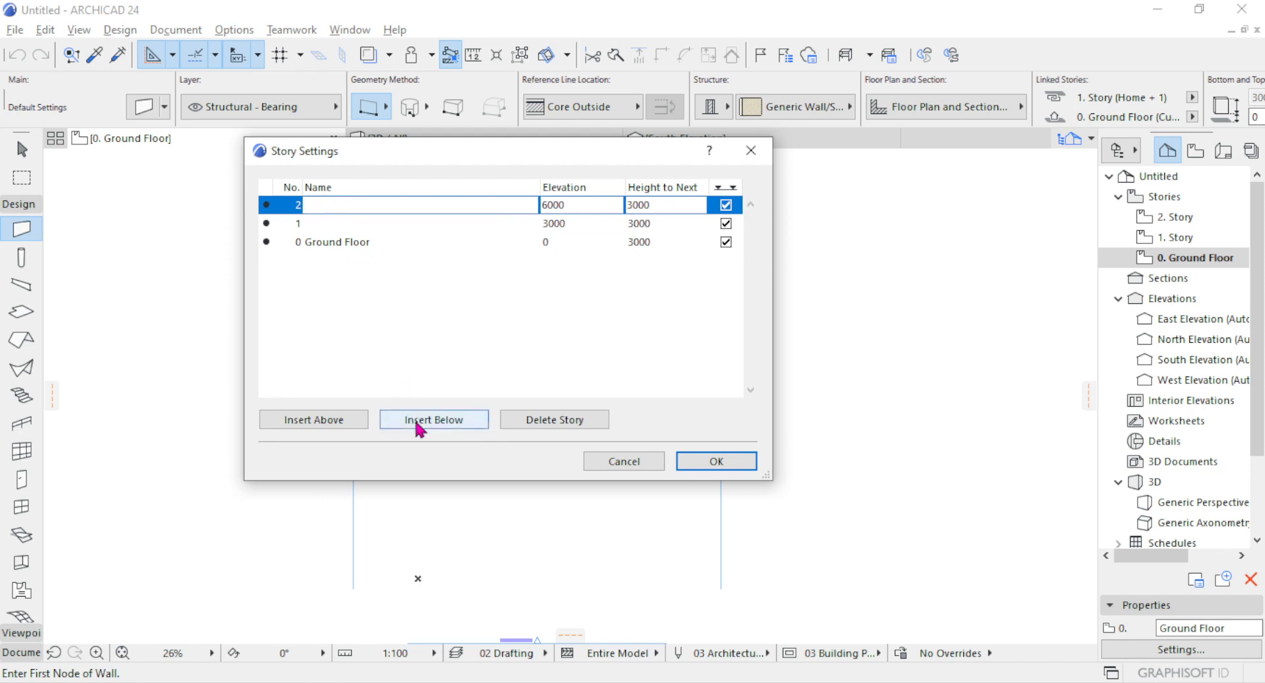
{"action": "left_click", "coordinate": [340, 427]}
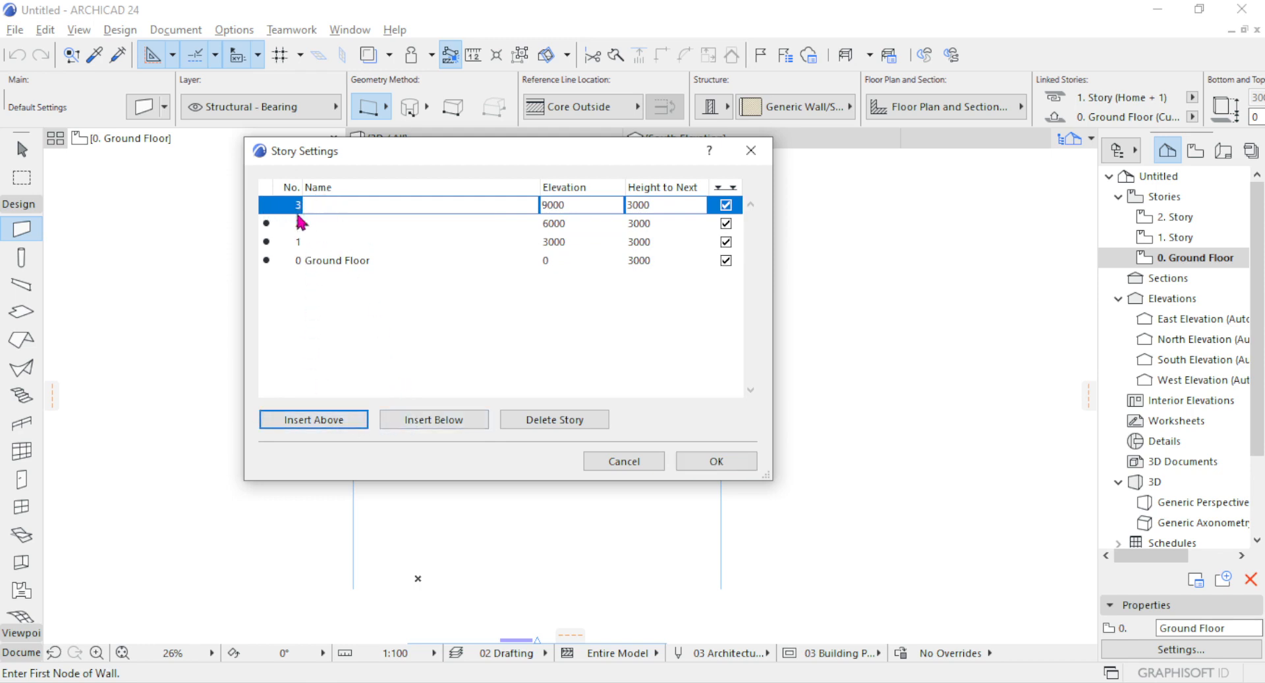
{"action": "left_click", "coordinate": [300, 420]}
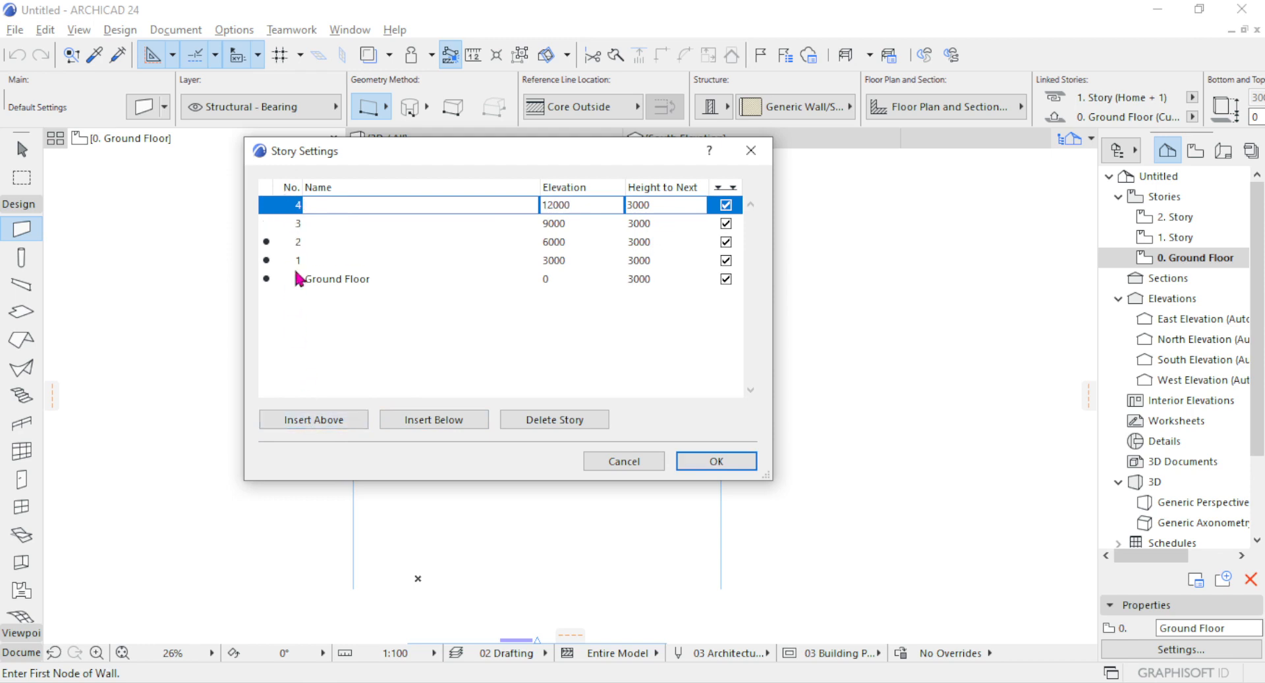
{"action": "left_click", "coordinate": [296, 422]}
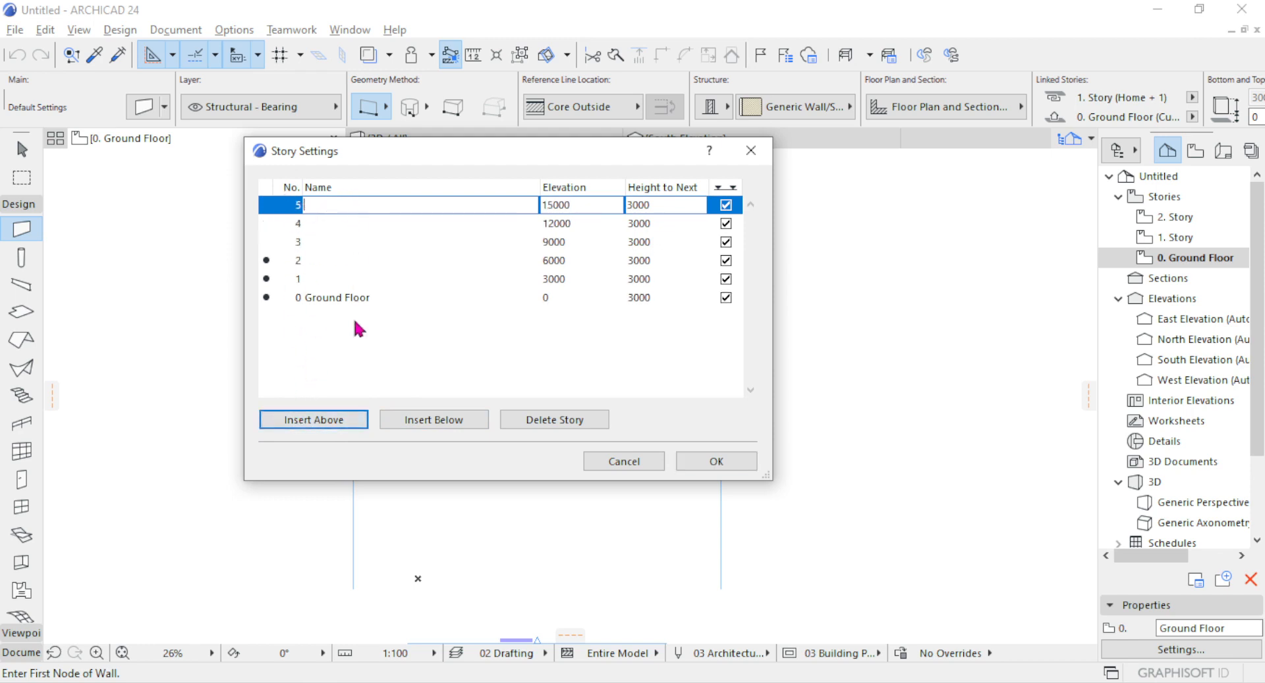
Insert two new stories below the Ground Floor.
{"action": "left_click", "coordinate": [274, 300]}
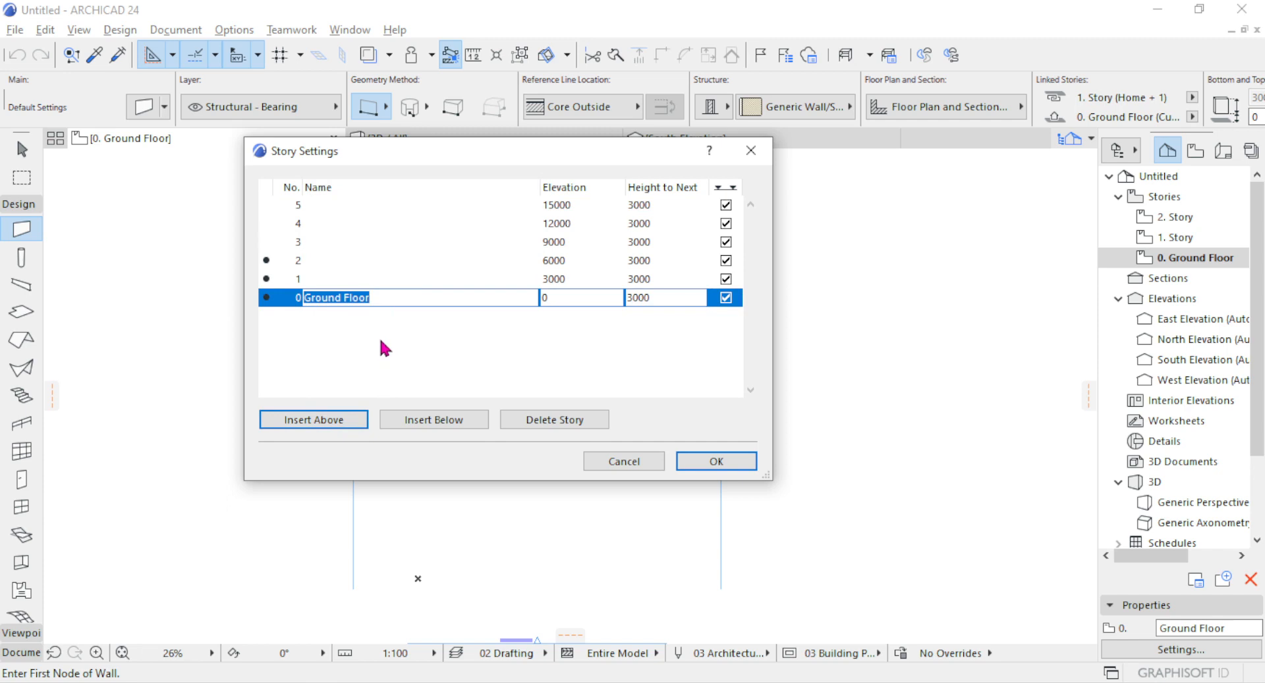
{"action": "left_click", "coordinate": [458, 422]}
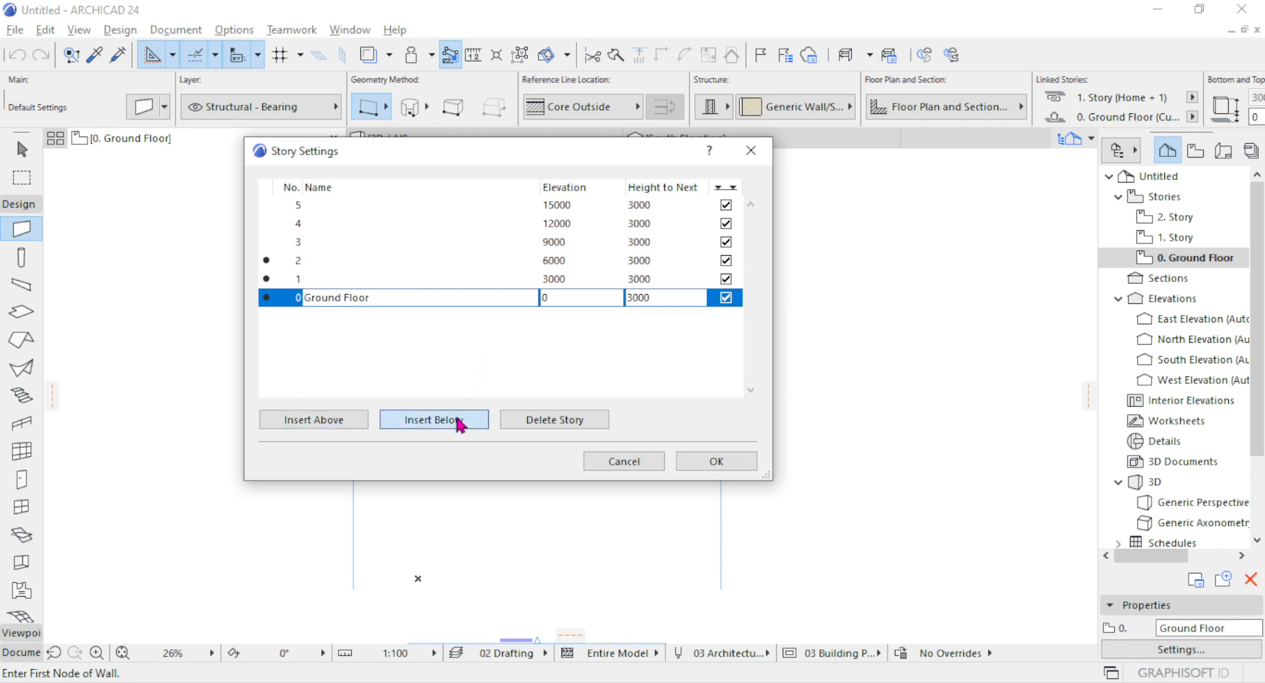
{"action": "left_click", "coordinate": [444, 422]}
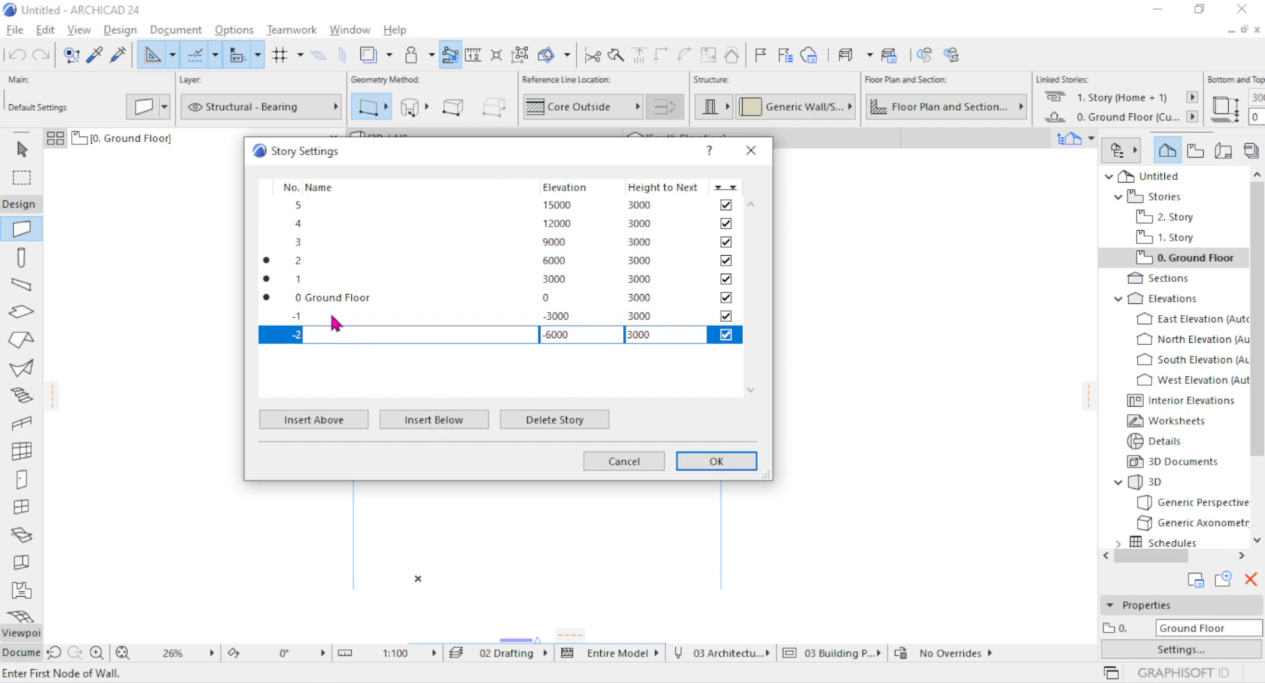
Insert an extra story directly below story 4, and delete the story numbered 4 from the list.
{"action": "left_click", "coordinate": [305, 226]}
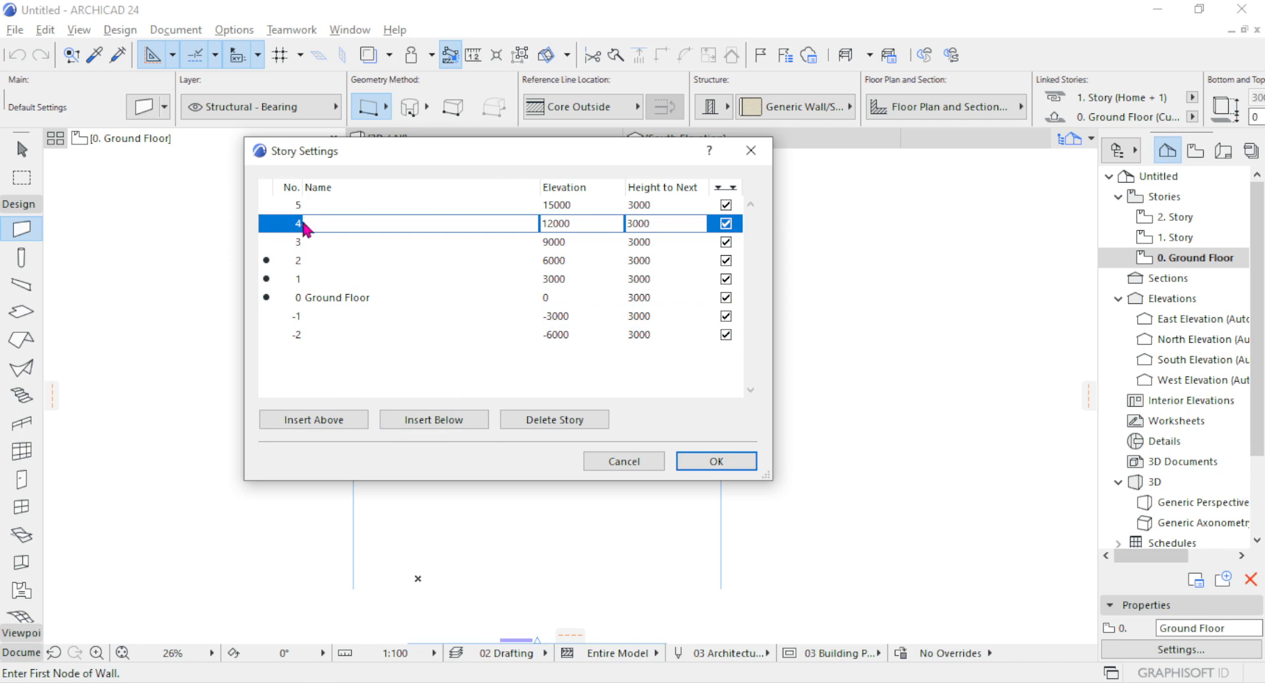
{"action": "left_click", "coordinate": [422, 420]}
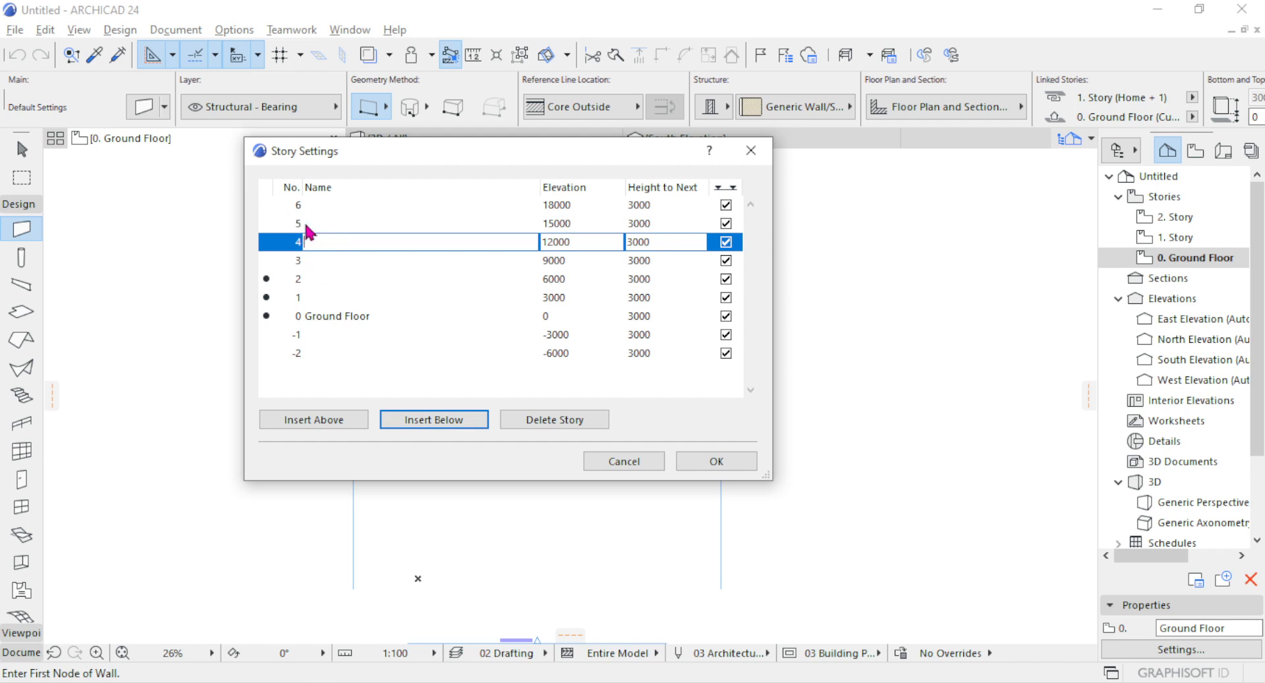
{"action": "left_click", "coordinate": [316, 206]}
{"action": "left_click", "coordinate": [329, 226]}
{"action": "left_click", "coordinate": [332, 239]}
{"action": "left_click", "coordinate": [333, 259]}
{"action": "left_click", "coordinate": [340, 277]}
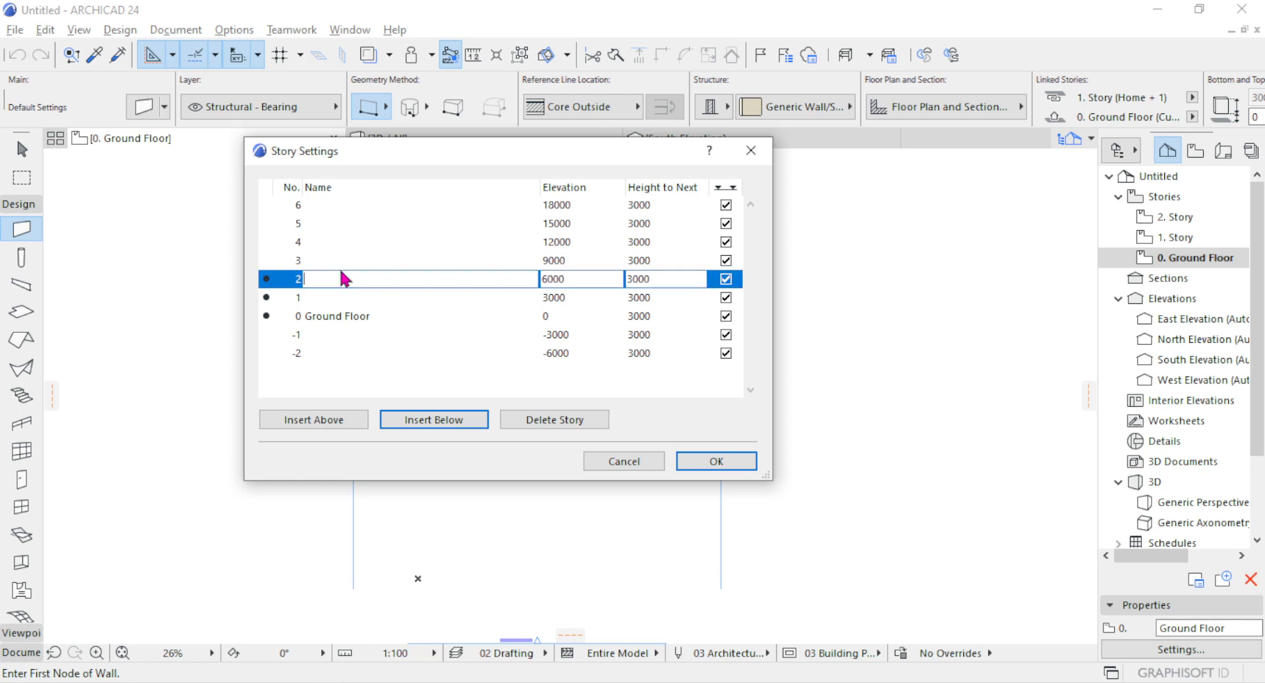
{"action": "left_click", "coordinate": [299, 243]}
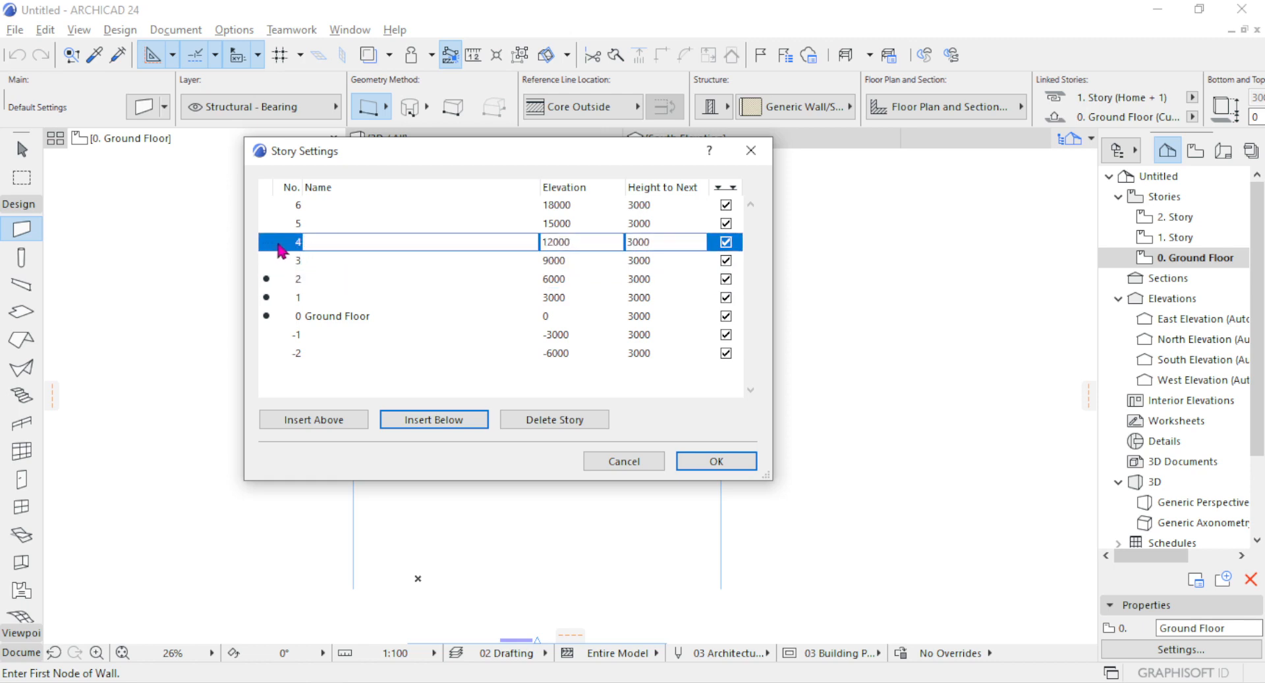
{"action": "left_click", "coordinate": [521, 421]}
Examine the story rows from 5 down to -2 in the story list.
{"action": "left_click", "coordinate": [323, 206]}
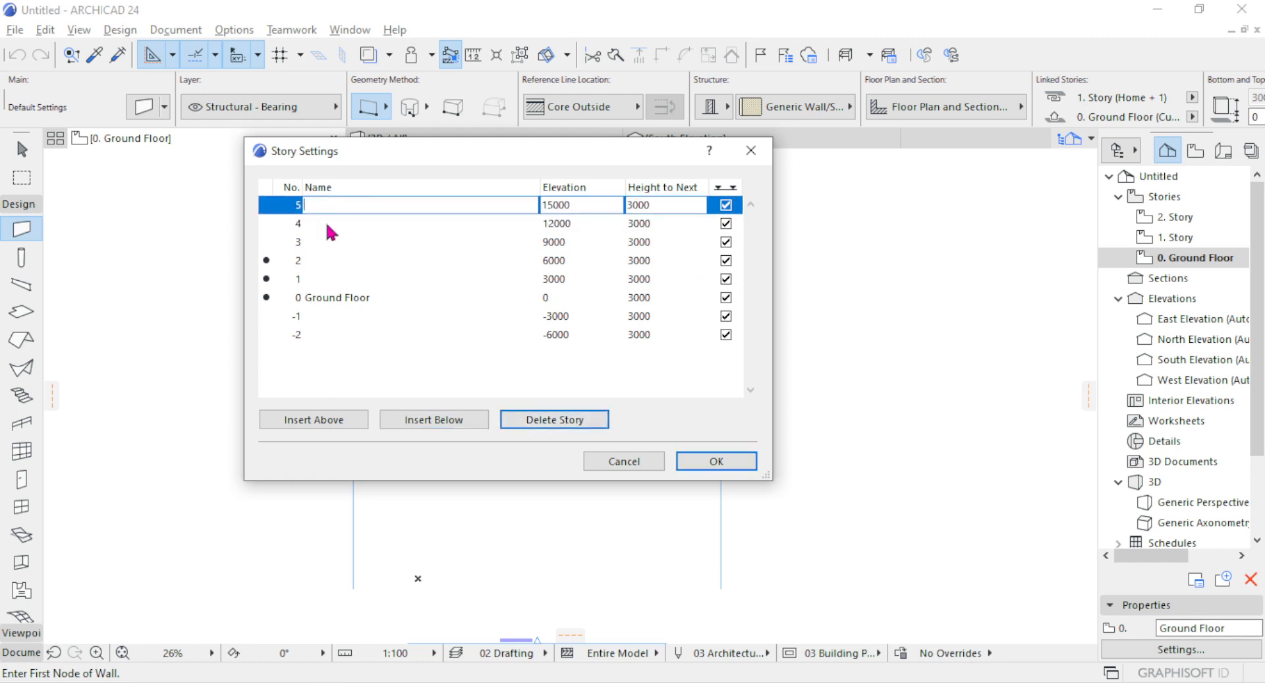
{"action": "left_click", "coordinate": [327, 224]}
{"action": "left_click", "coordinate": [335, 250]}
{"action": "left_click", "coordinate": [333, 263]}
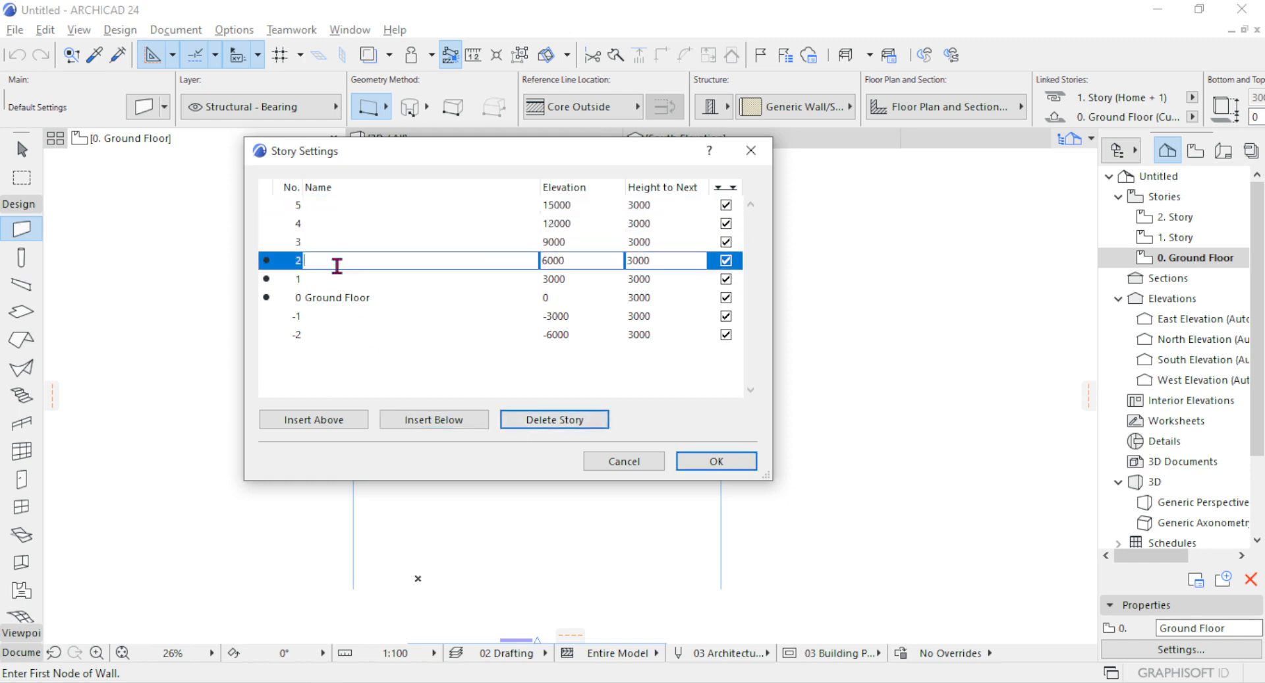
{"action": "left_click", "coordinate": [340, 282]}
{"action": "left_click", "coordinate": [339, 284]}
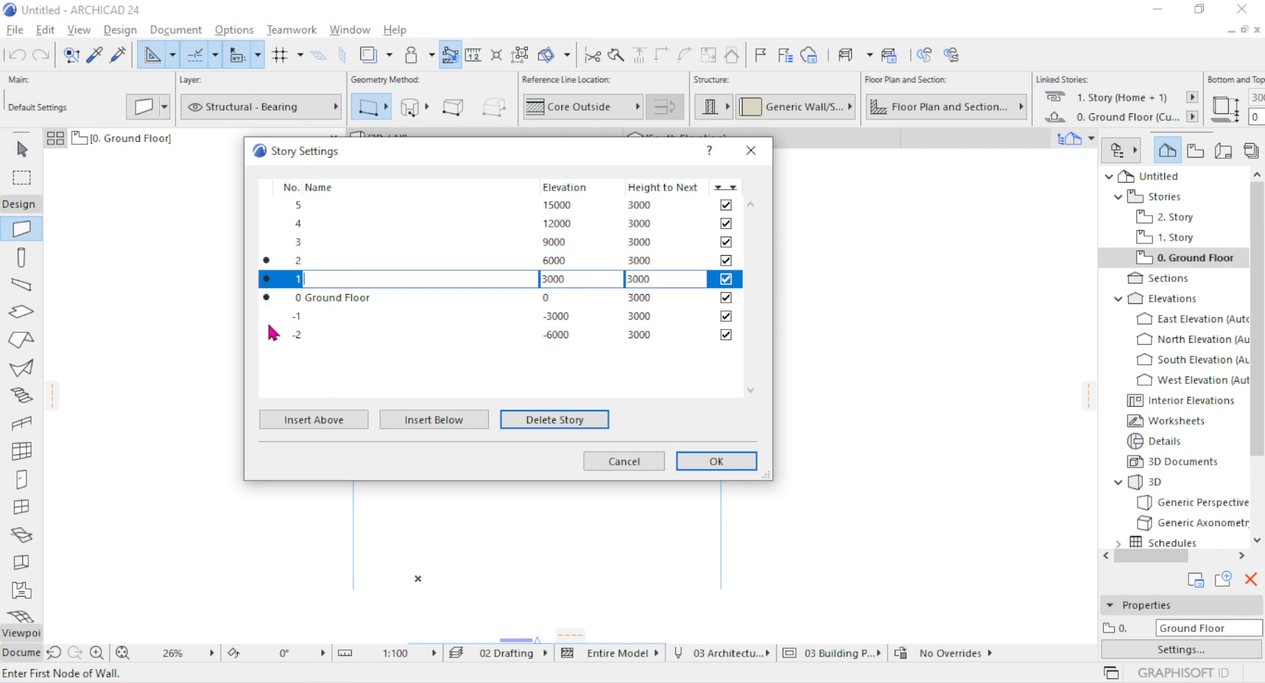
{"action": "left_click", "coordinate": [324, 311]}
{"action": "left_click", "coordinate": [323, 338]}
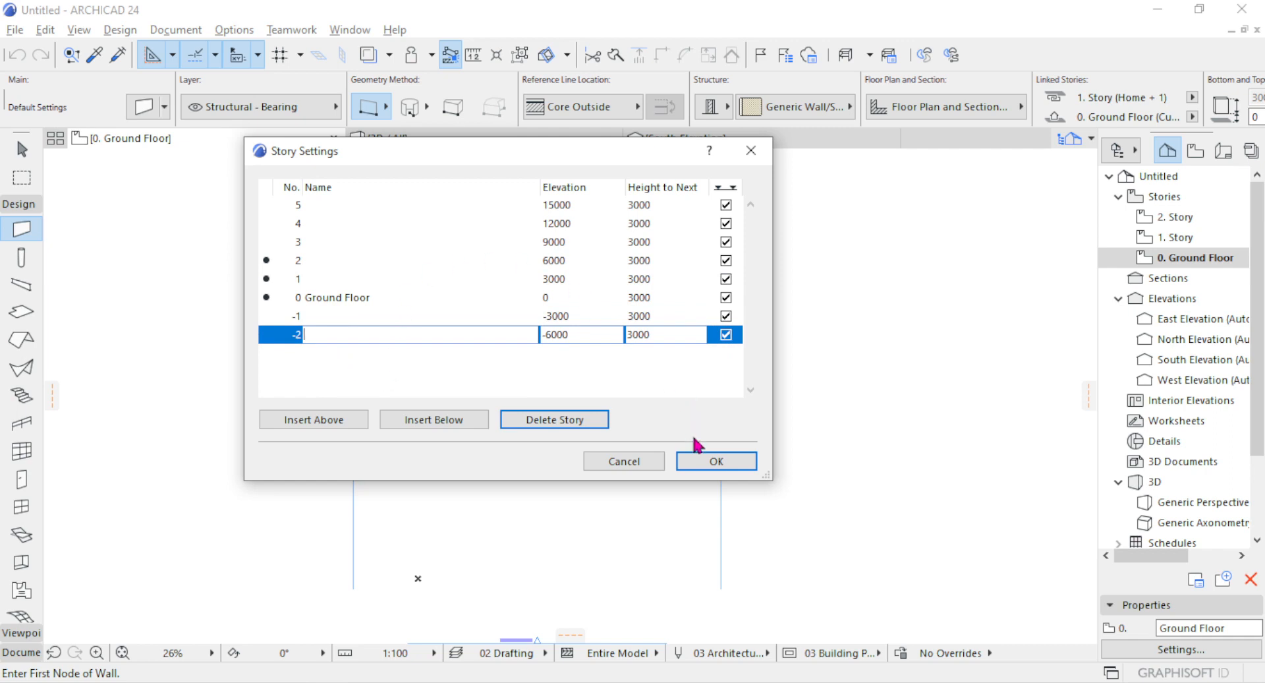
Apply the story list changes to the project, and reopen the Story Settings from the floor plan.
{"action": "left_click", "coordinate": [712, 463]}
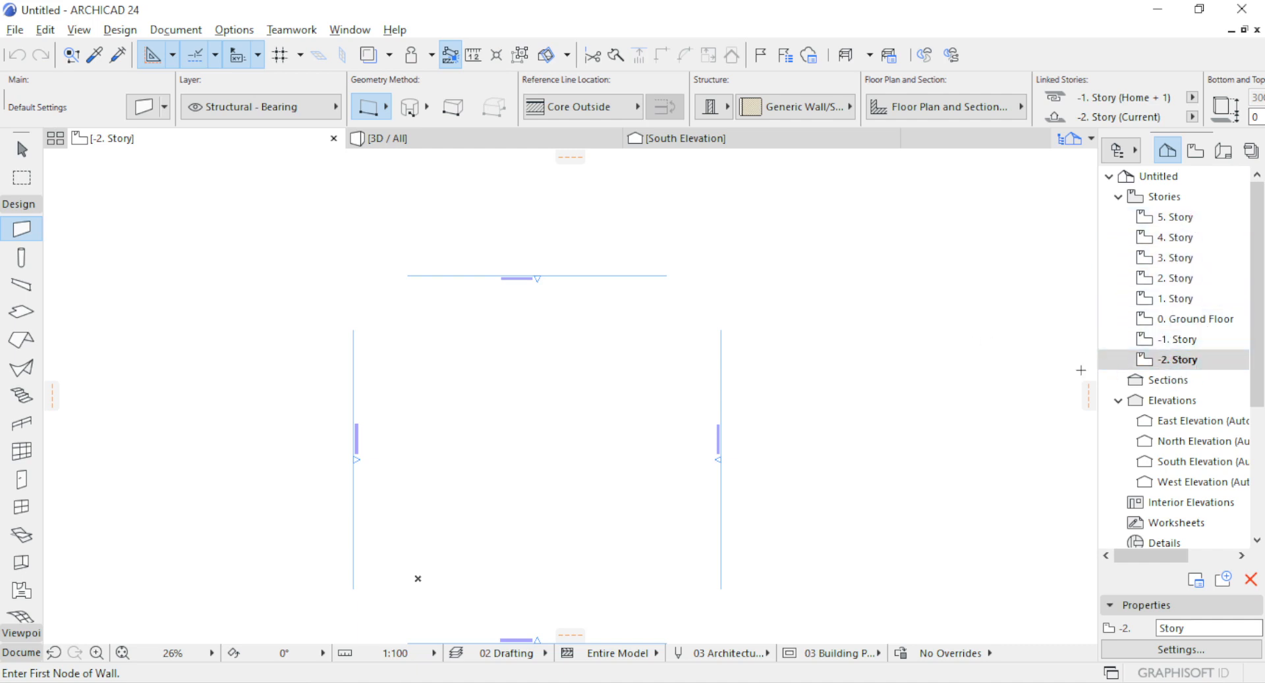
{"action": "right_click", "coordinate": [125, 143]}
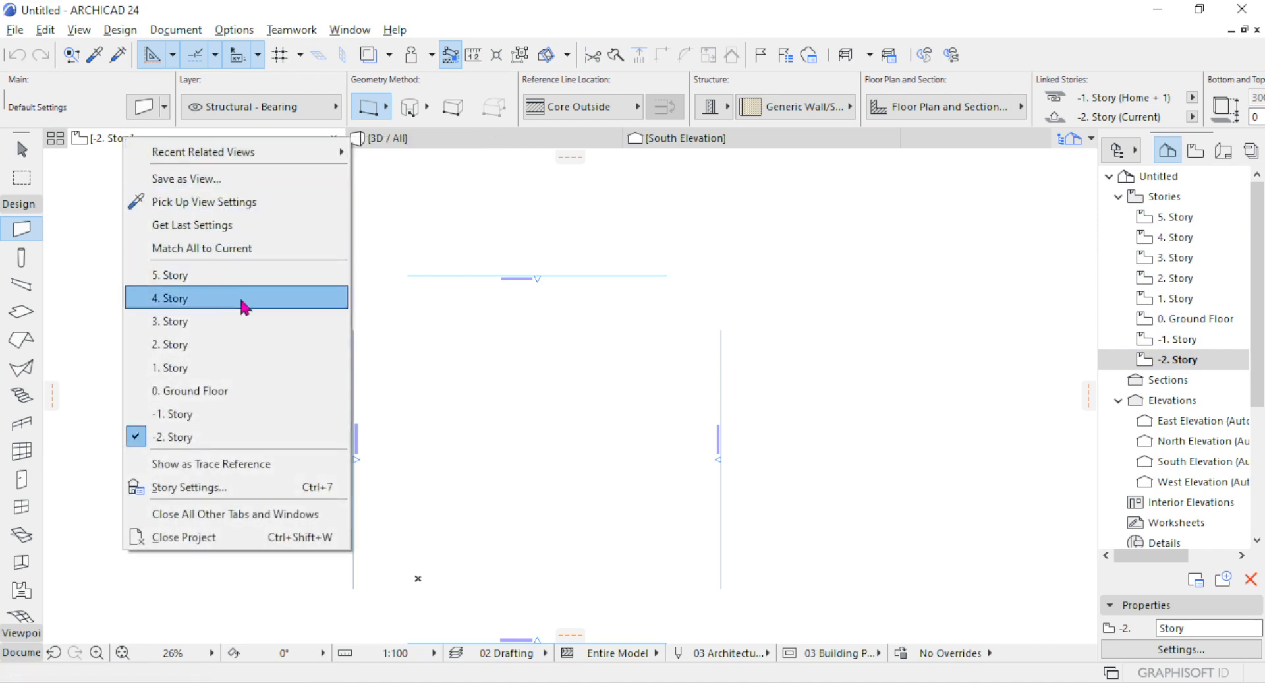
{"action": "left_click", "coordinate": [248, 487]}
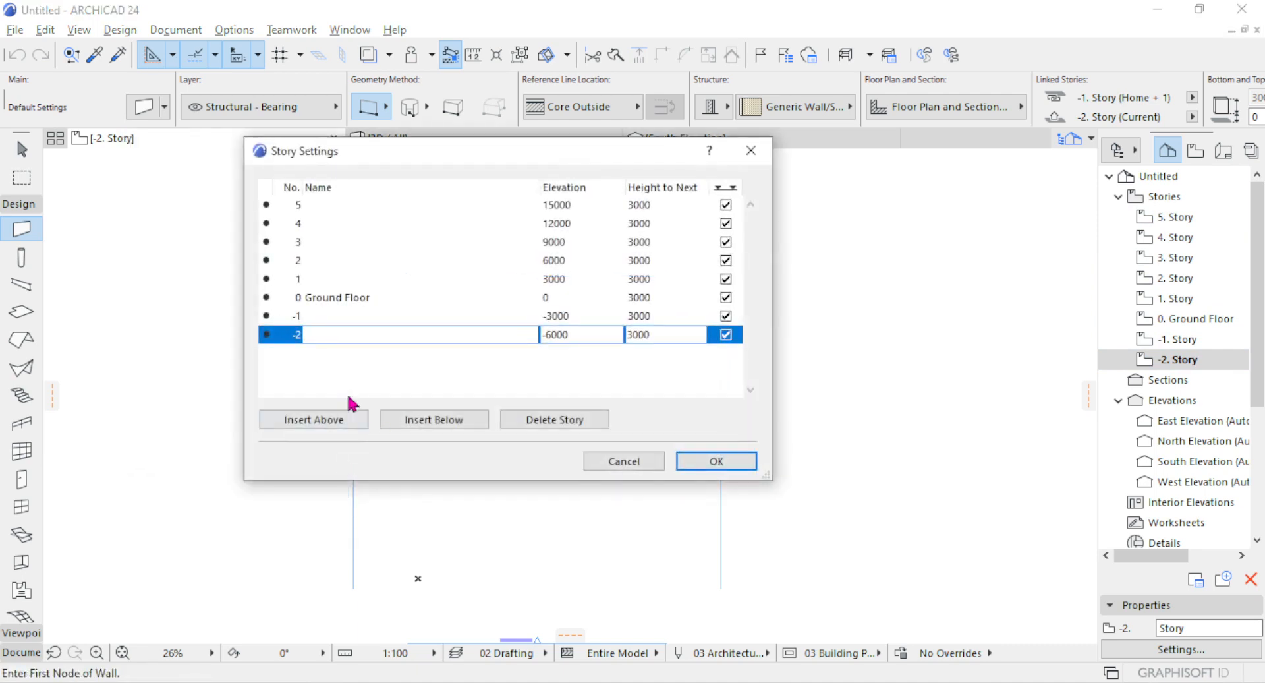
{"action": "left_click", "coordinate": [319, 210]}
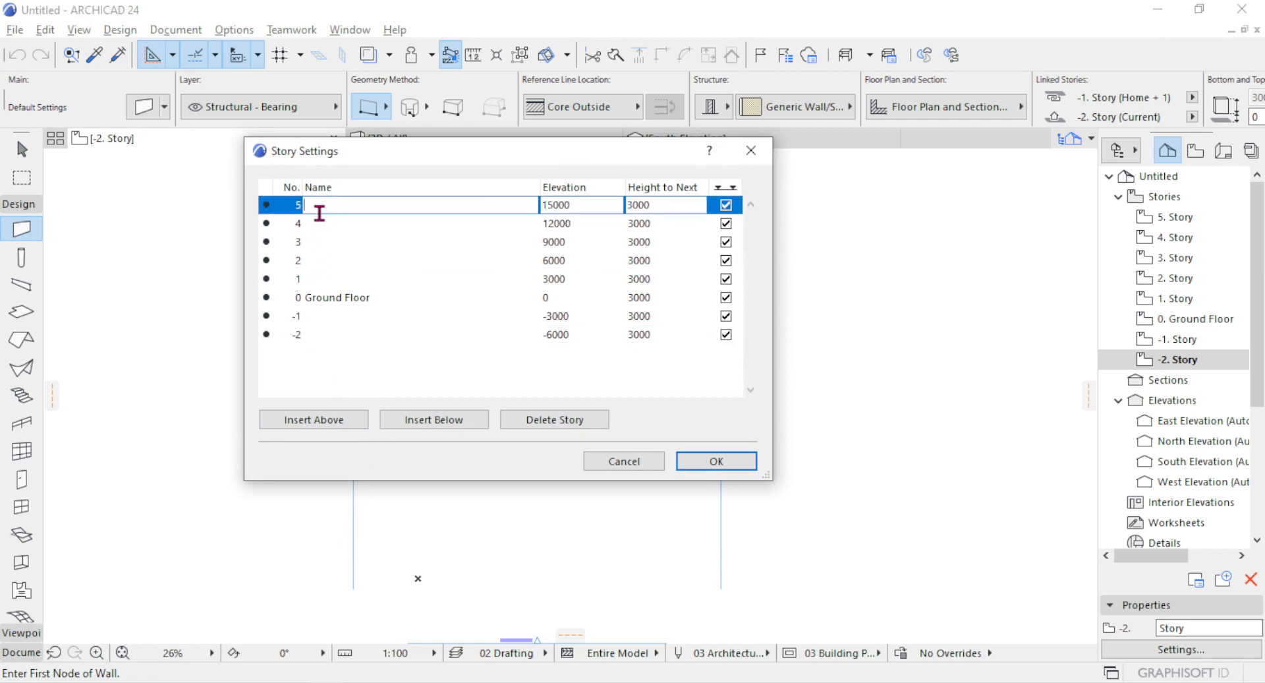
{"action": "left_click_drag", "start_coordinate": [319, 328], "coordinate": [319, 325]}
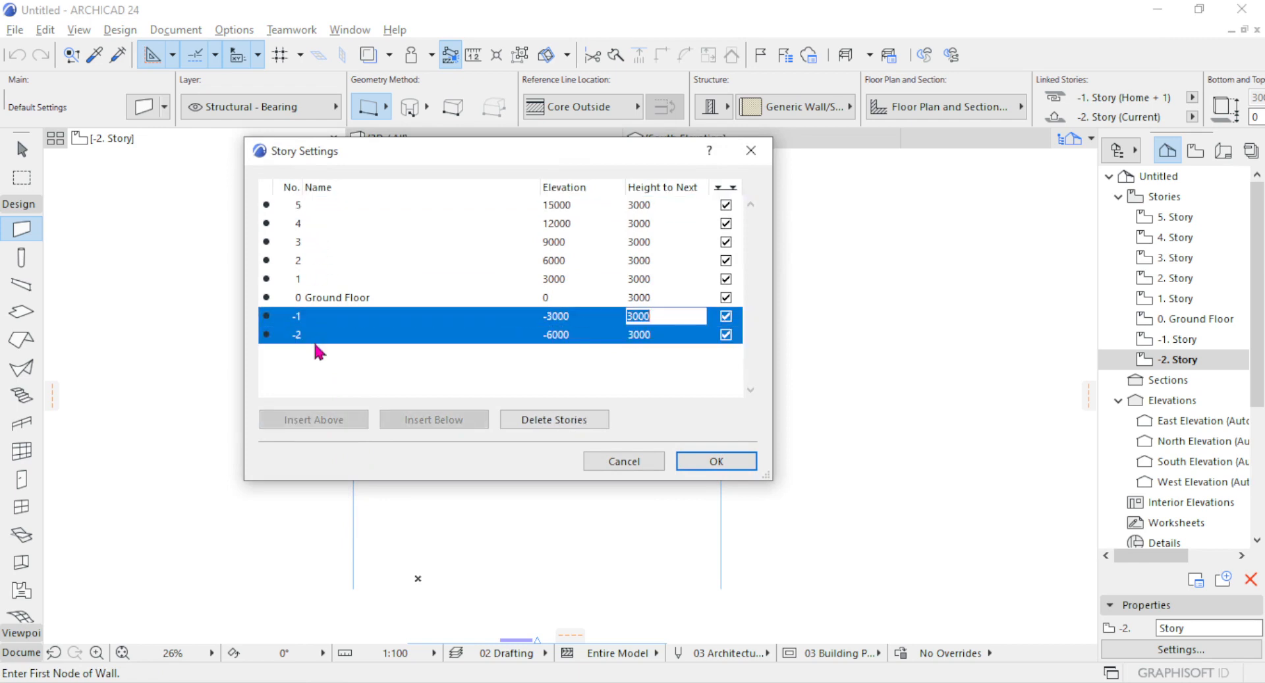
{"action": "left_click", "coordinate": [333, 281]}
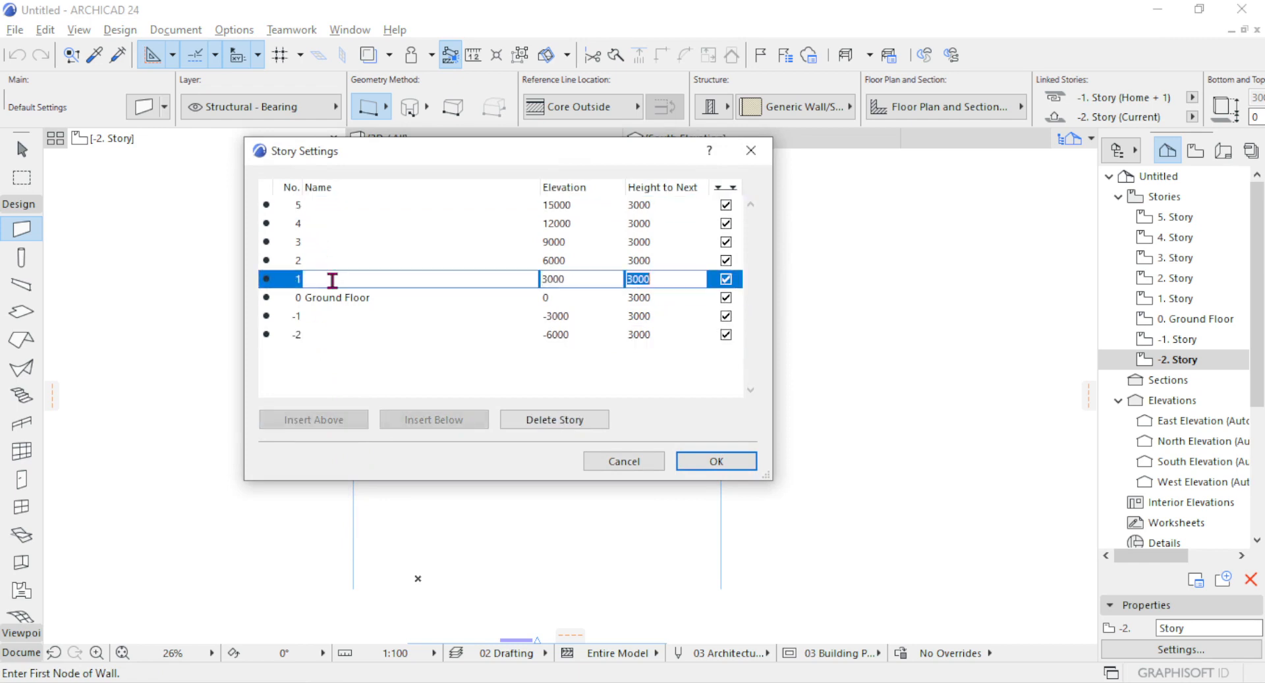
{"action": "left_click", "coordinate": [322, 323]}
{"action": "left_click", "coordinate": [321, 330]}
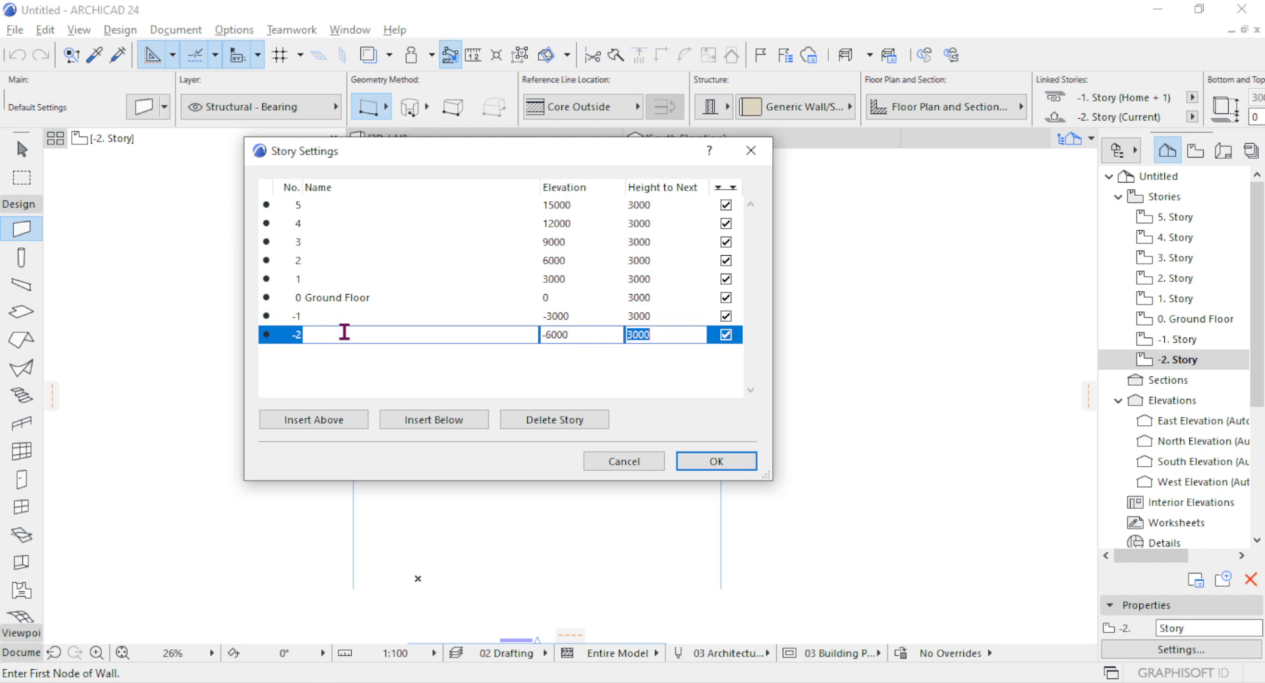
Name story -2 "Basement 02" and story -1 "Basement 01" in the story list.
{"action": "left_click", "coordinate": [333, 332]}
{"action": "type", "text": "Basement 0"}
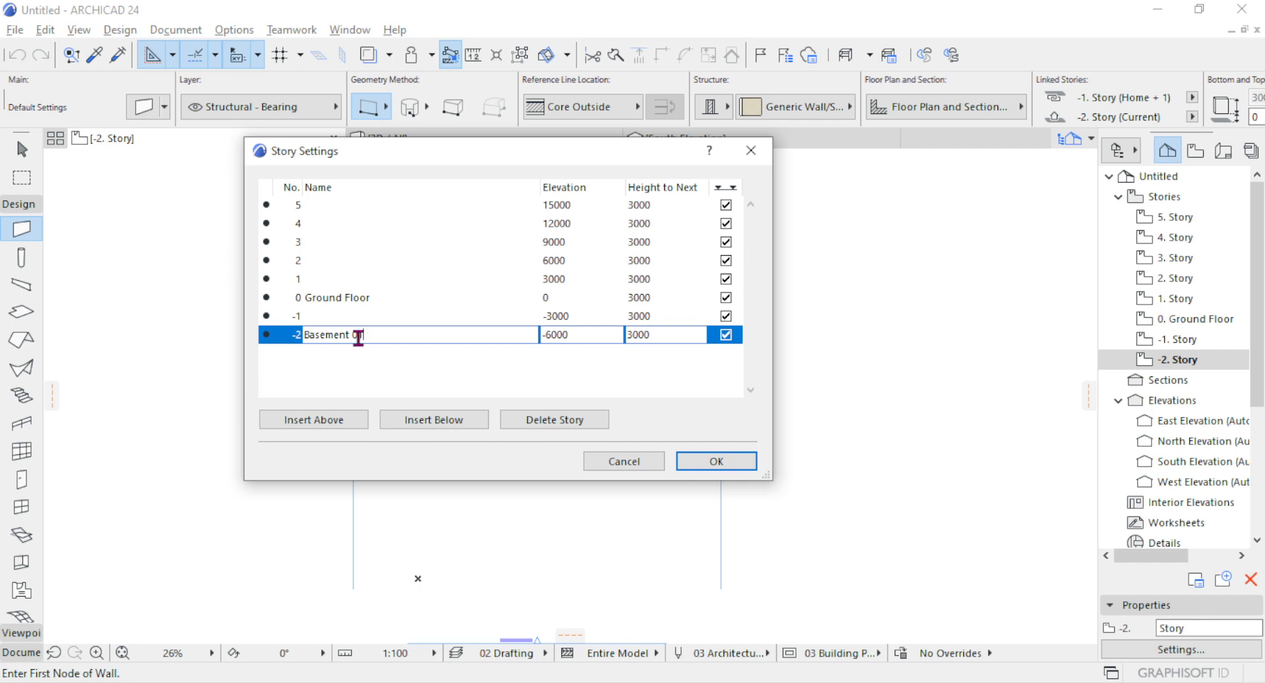
{"action": "key", "text": "BackSpace"}
{"action": "type", "text": "2"}
{"action": "left_click", "coordinate": [325, 329]}
{"action": "left_click", "coordinate": [323, 317]}
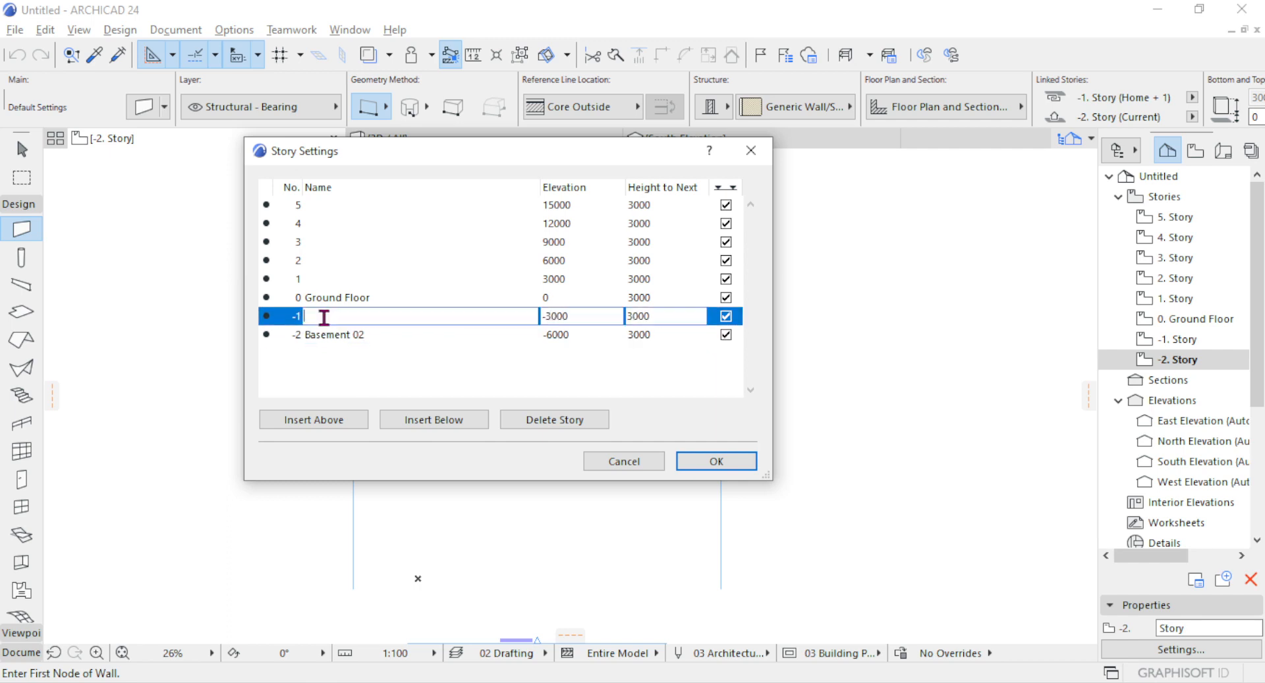
{"action": "type", "text": "Basement 01"}
Name story 1 "First Floor" and story 2 "Second Floor" in the story list.
{"action": "left_click", "coordinate": [311, 278]}
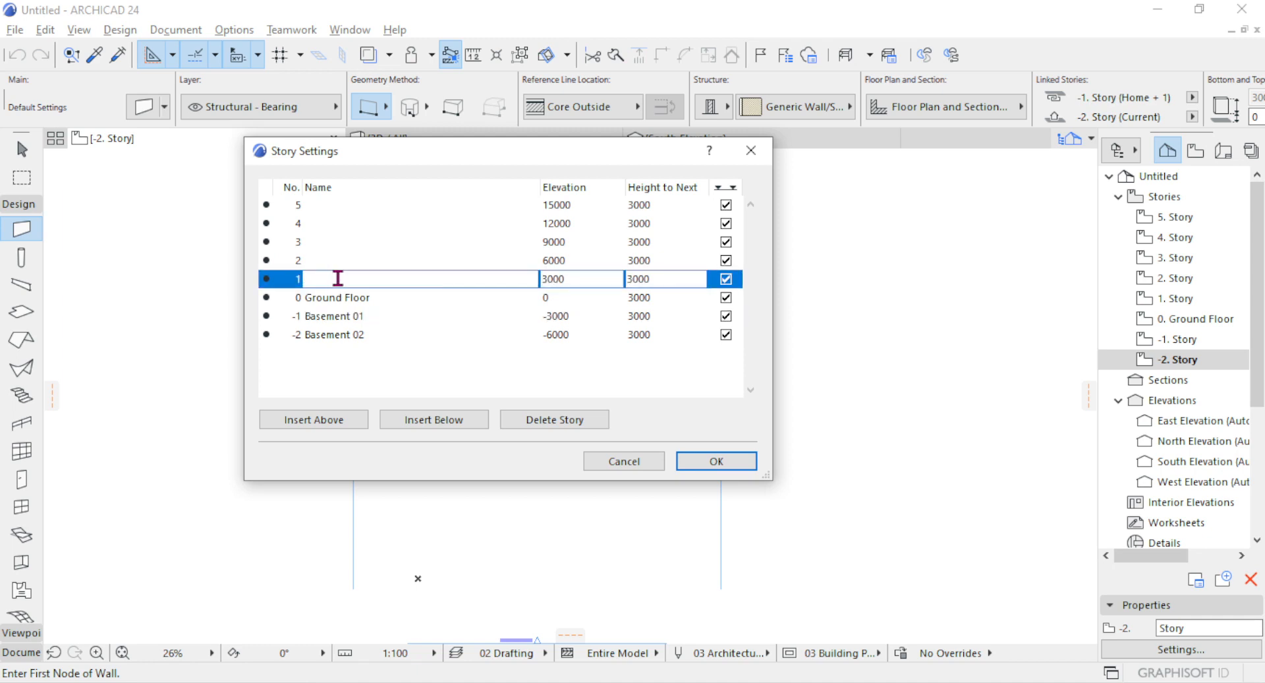
{"action": "type", "text": "First Floor"}
{"action": "left_click", "coordinate": [326, 261]}
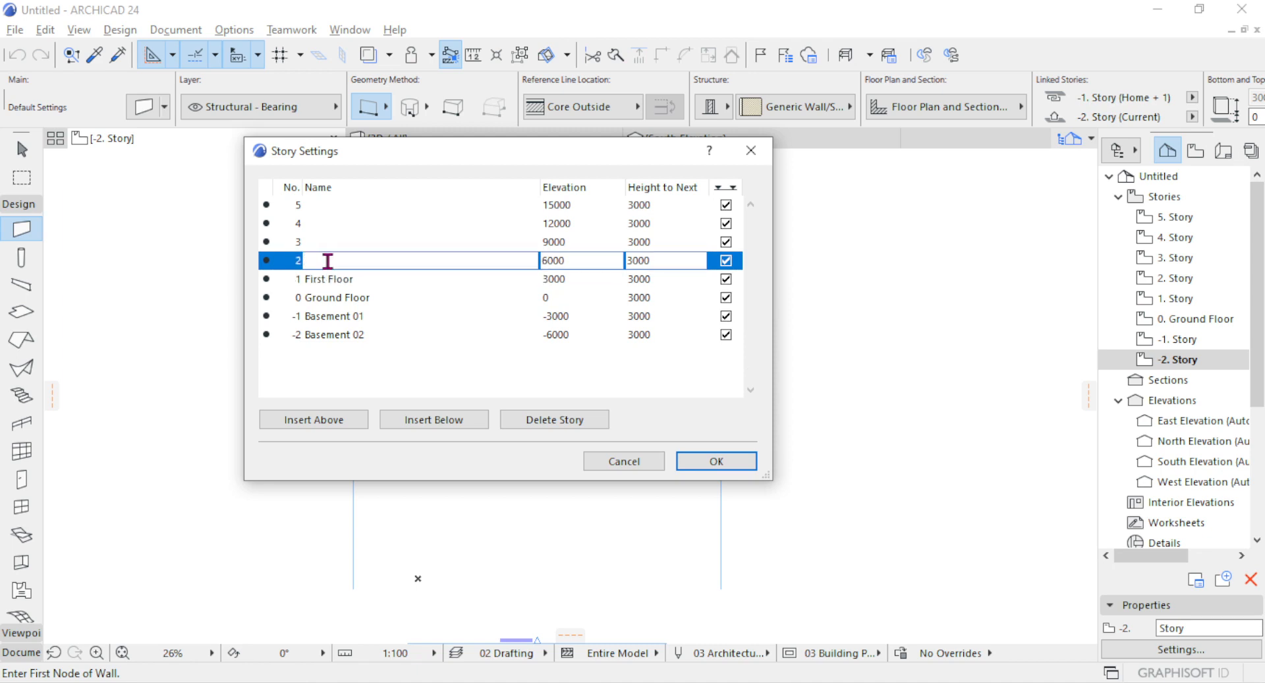
{"action": "type", "text": "Second Floor"}
Name story 3 "Third Floor" and story 4 "Fourth Floor" in the story list.
{"action": "left_click", "coordinate": [343, 242]}
{"action": "type", "text": "Third Floor"}
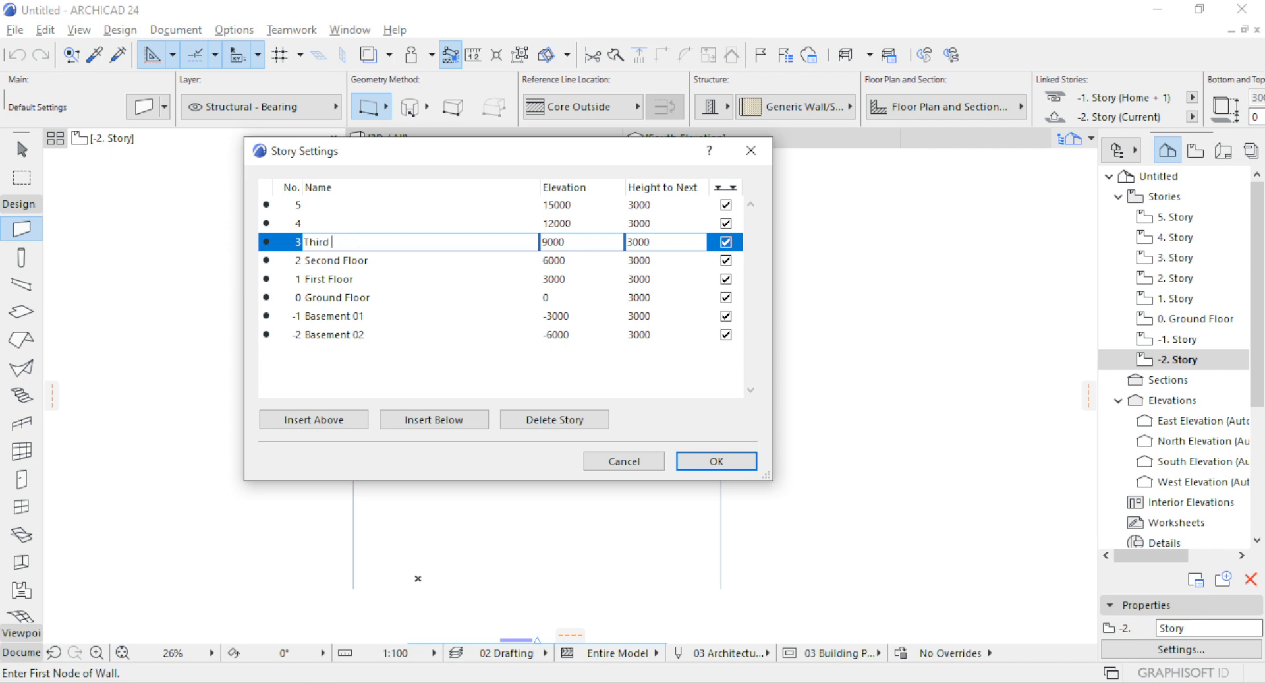
{"action": "left_click", "coordinate": [348, 220]}
{"action": "type", "text": "Fourth Floor"}
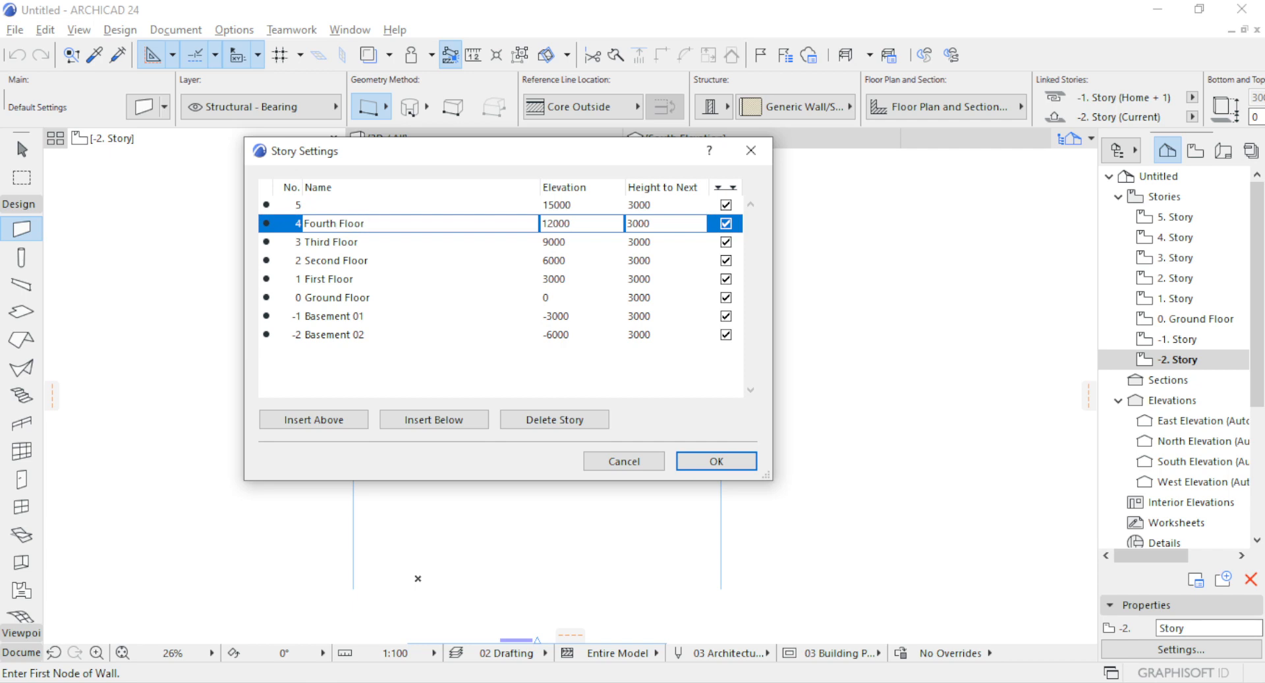
Name the uppermost story, number 5, "Fifth Floor".
{"action": "left_click", "coordinate": [345, 203]}
{"action": "type", "text": "Fifth"}
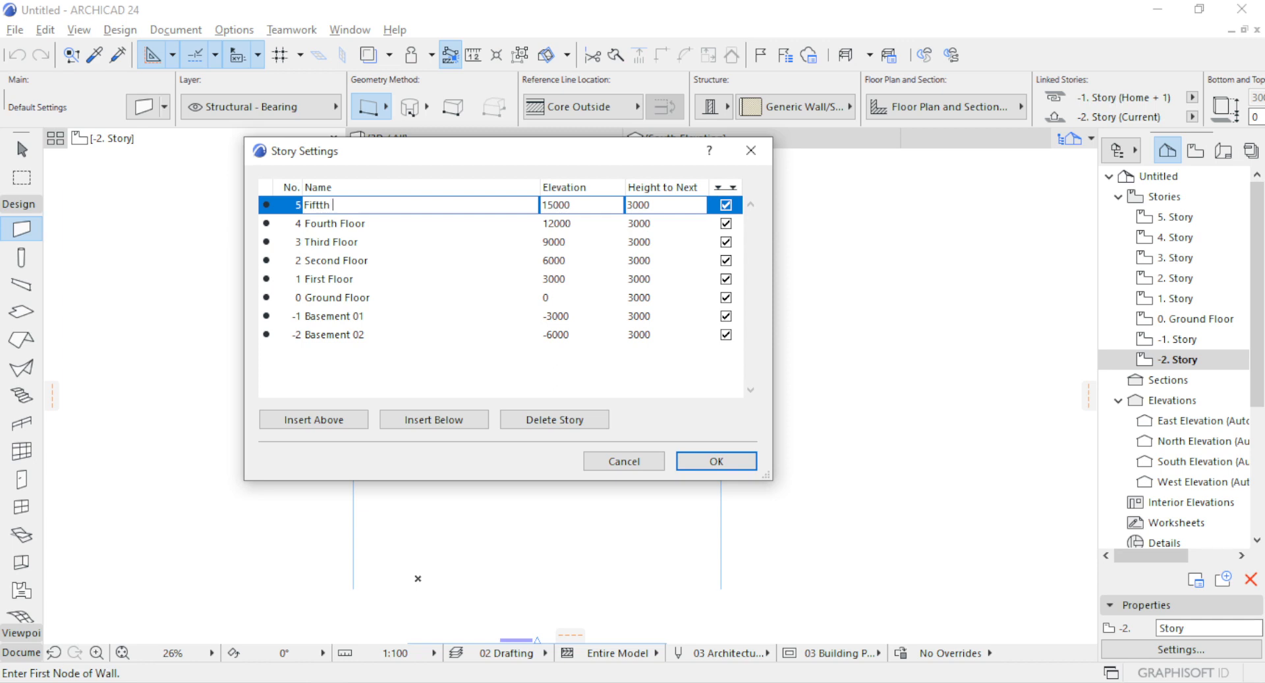
{"action": "left_click", "coordinate": [321, 205]}
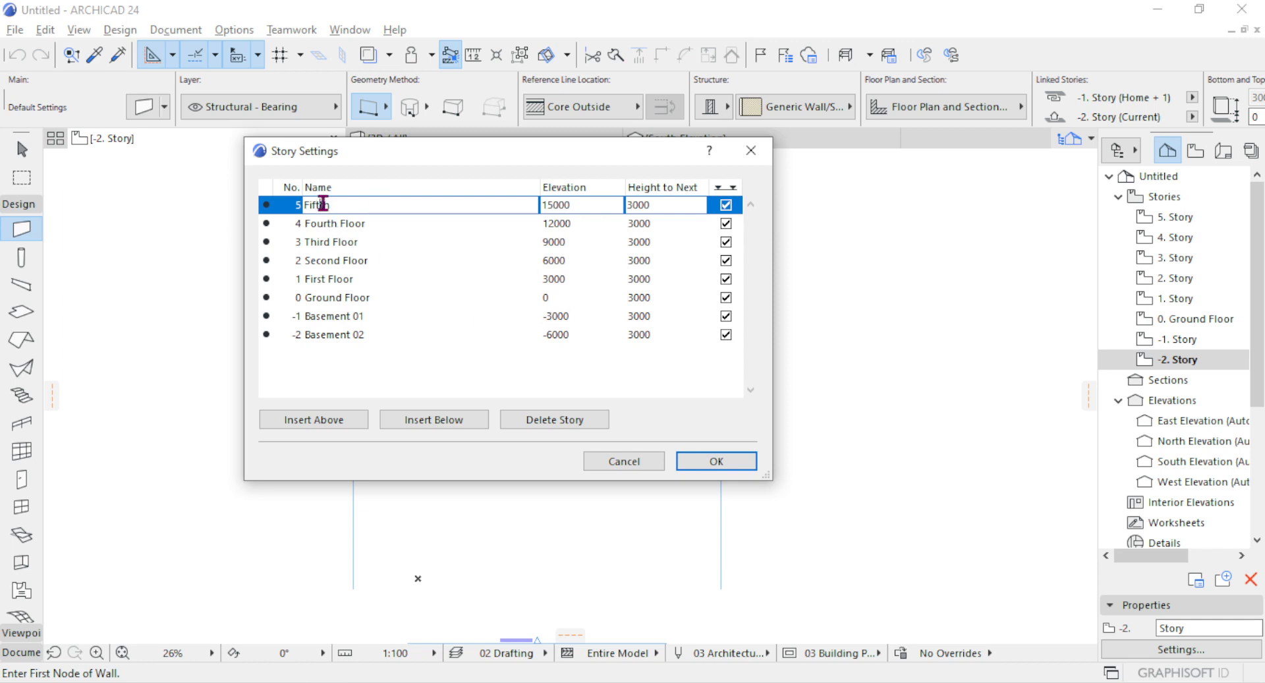
{"action": "left_click", "coordinate": [362, 201]}
{"action": "type", "text": "Floor"}
{"action": "left_click", "coordinate": [646, 338]}
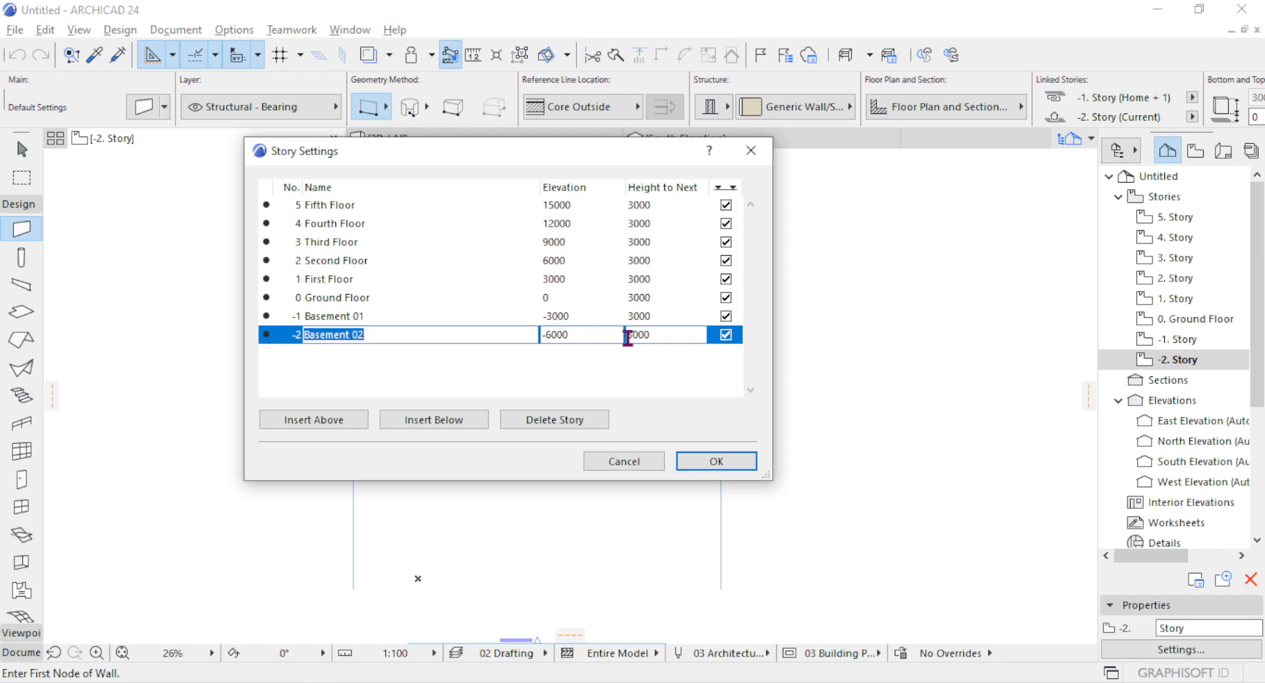
{"action": "left_click", "coordinate": [630, 336]}
{"action": "left_click", "coordinate": [645, 317]}
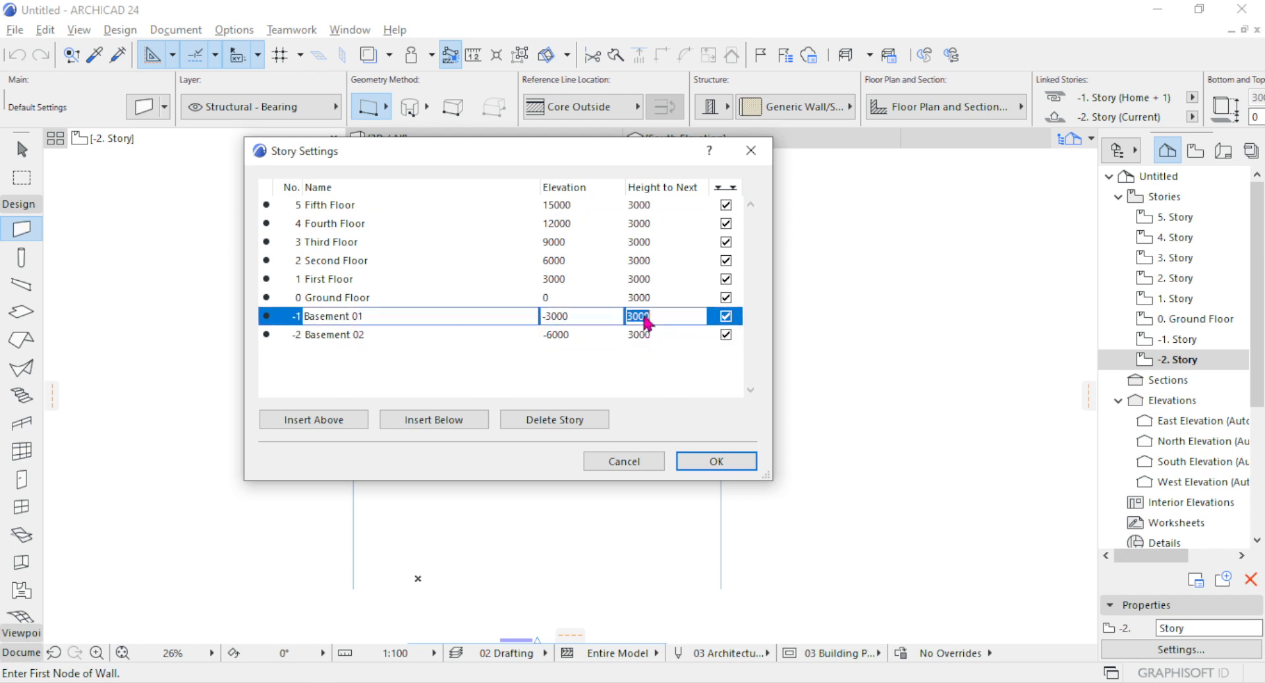
{"action": "left_click", "coordinate": [647, 334]}
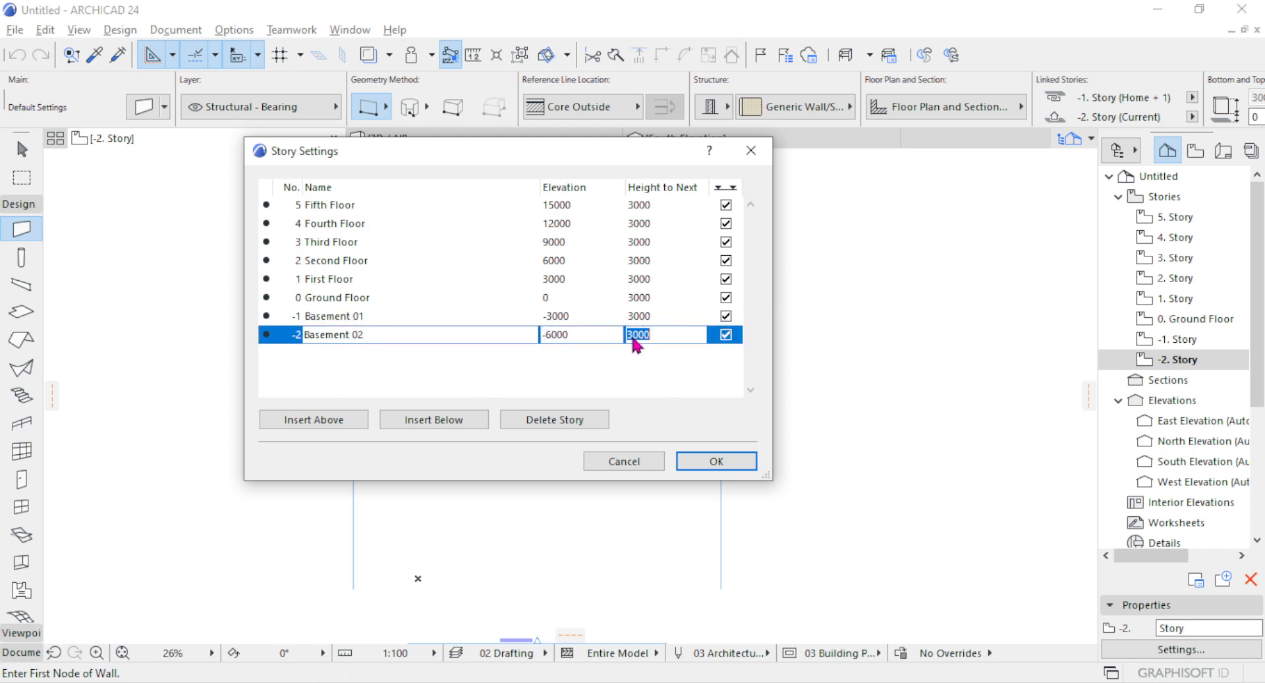
{"action": "left_click", "coordinate": [649, 318]}
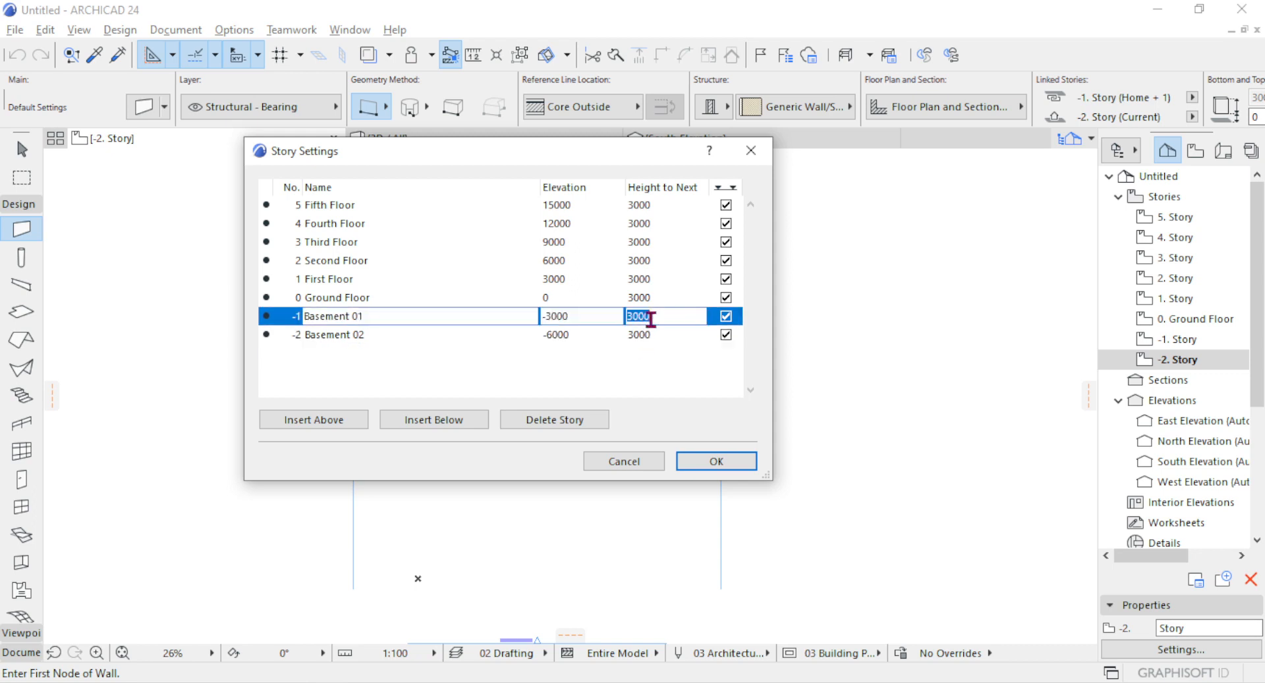
Set the height to next of the Ground Floor and the First Floor to 2850 each.
{"action": "left_click", "coordinate": [629, 297]}
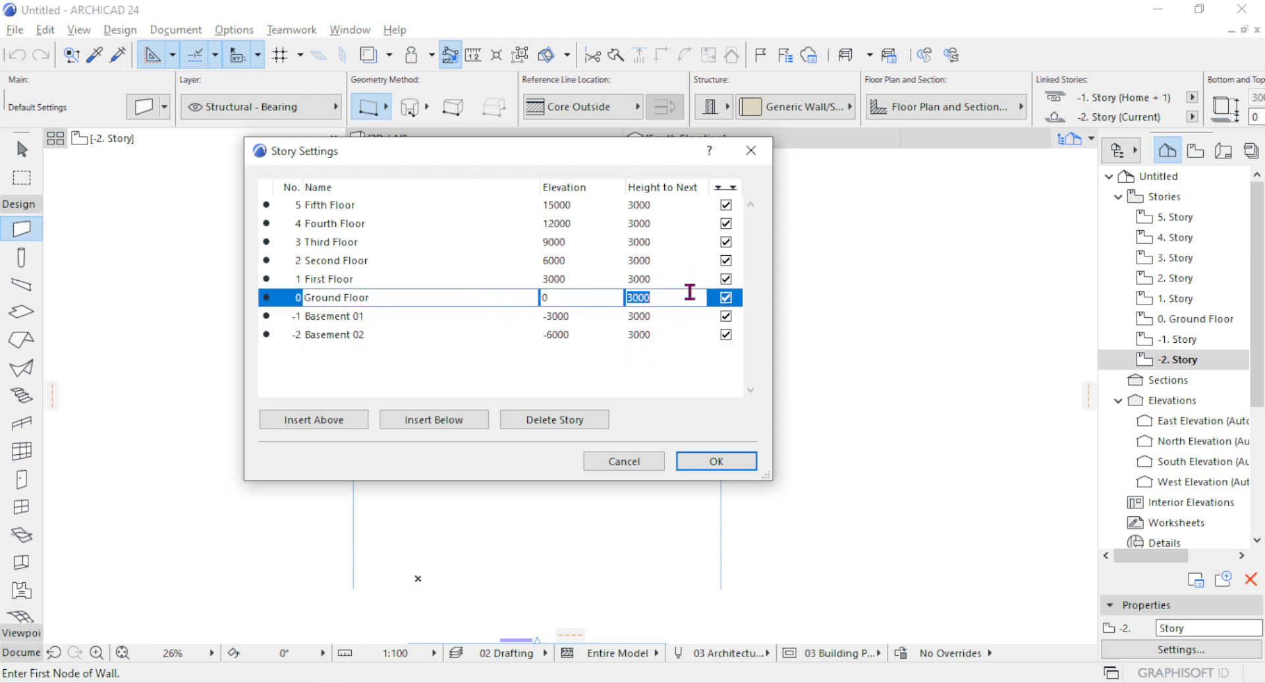
{"action": "type", "text": "2850"}
{"action": "left_click", "coordinate": [639, 279]}
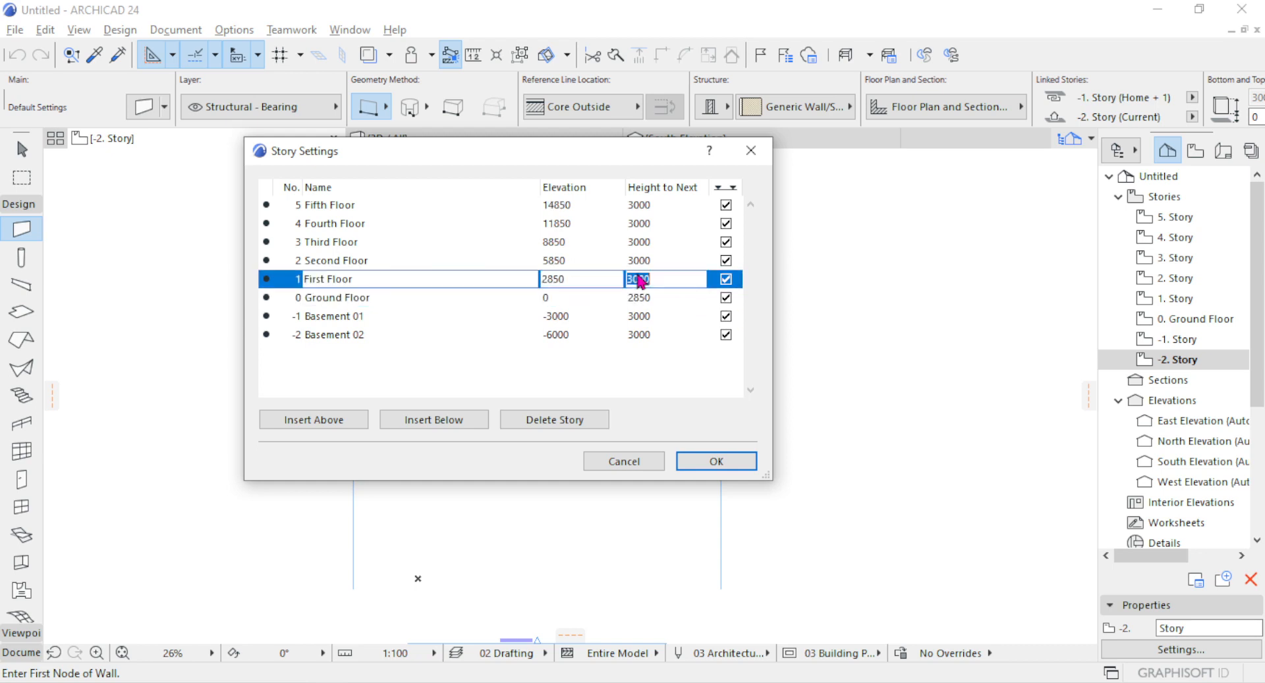
{"action": "type", "text": "2850"}
Set the height to next of the Second Floor and the Third Floor to 2850 each.
{"action": "left_click", "coordinate": [639, 261]}
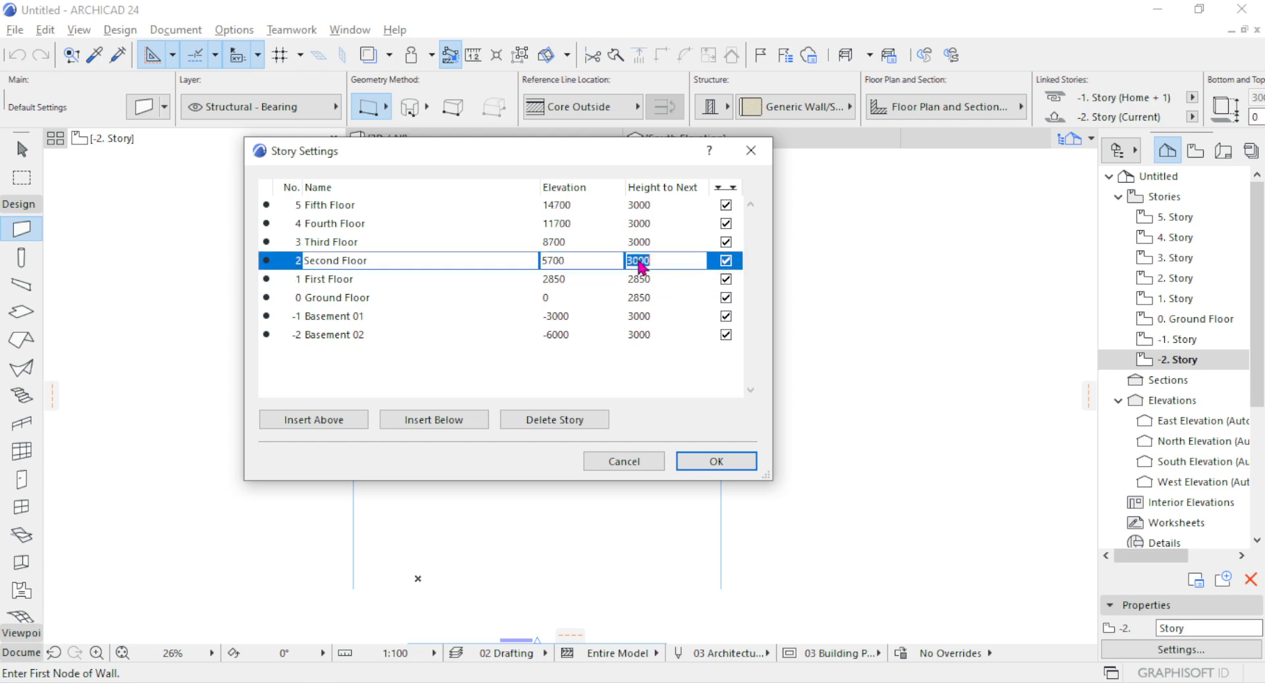
{"action": "type", "text": "2850"}
{"action": "left_click", "coordinate": [630, 242]}
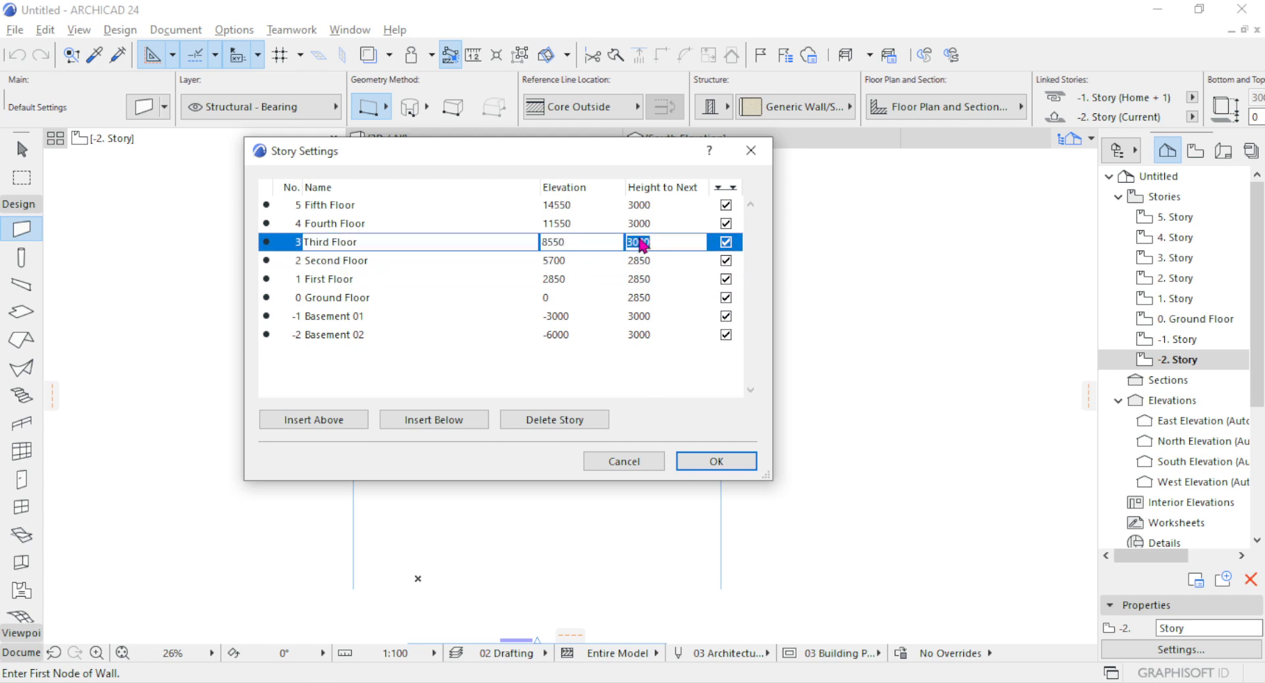
{"action": "type", "text": "2850"}
Set the height to next of the Fourth Floor and the Fifth Floor to 2850 each, and apply the story settings.
{"action": "left_click", "coordinate": [658, 224]}
{"action": "type", "text": "2"}
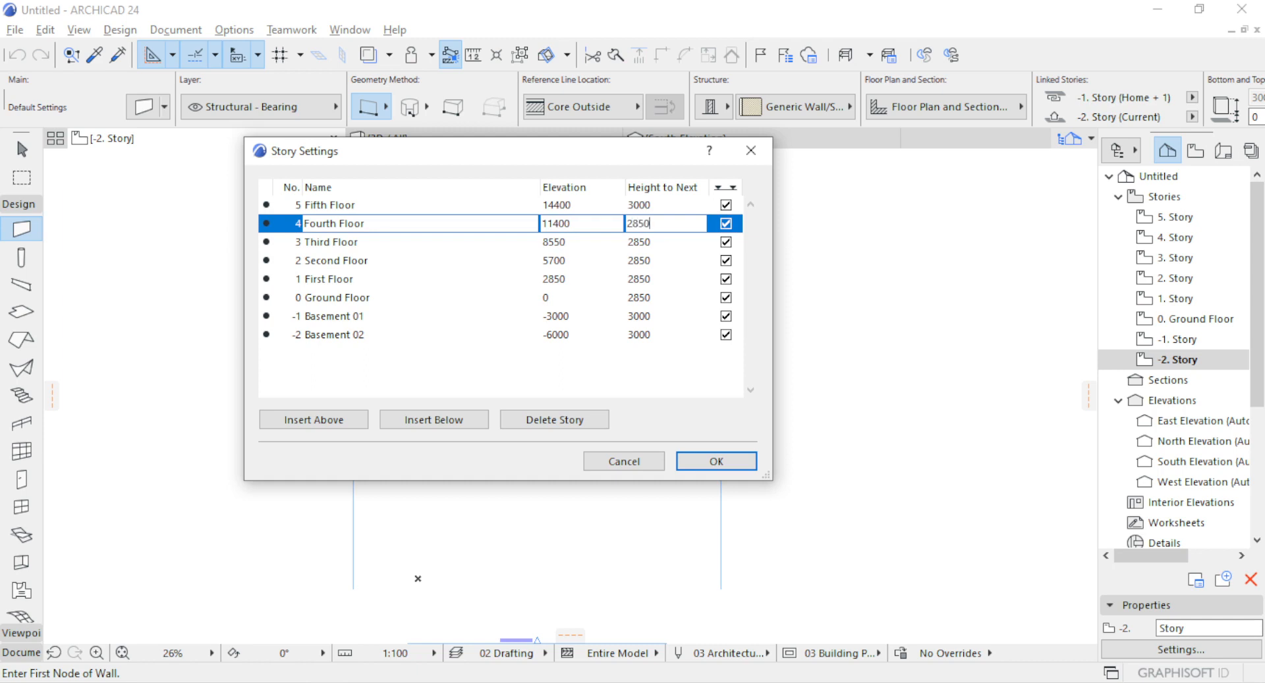
{"action": "type", "text": "850"}
{"action": "left_click", "coordinate": [638, 205]}
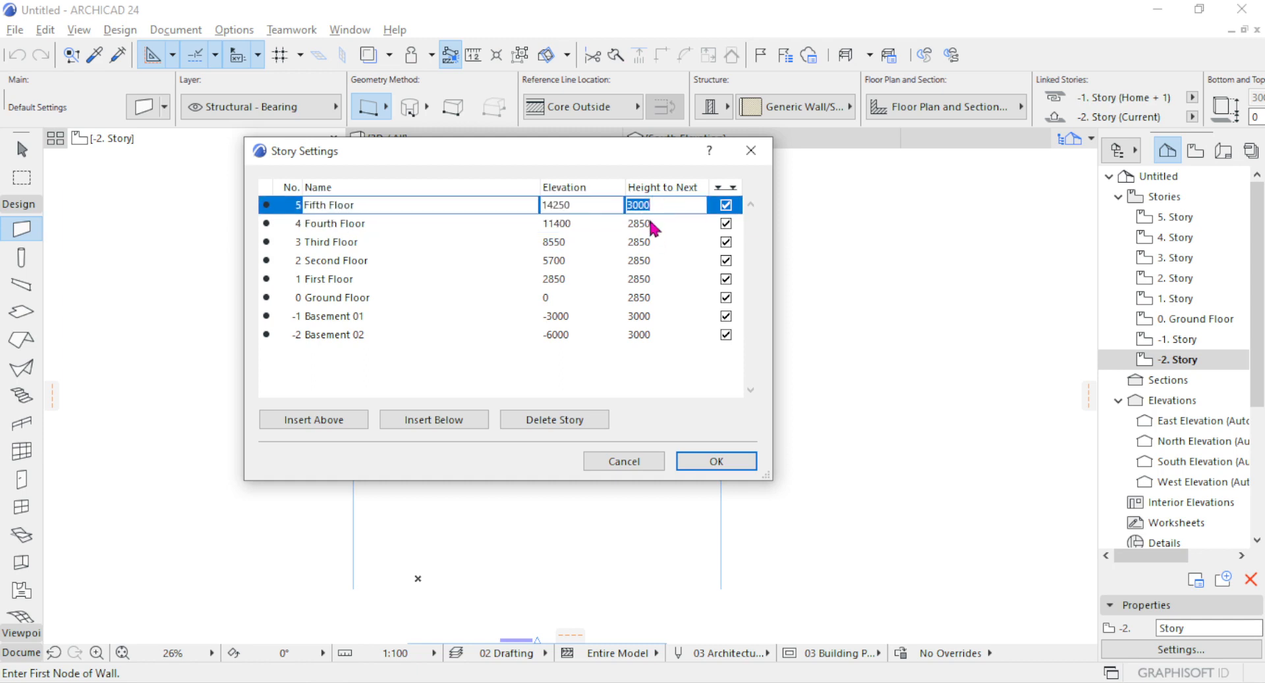
{"action": "type", "text": "2850"}
{"action": "left_click", "coordinate": [717, 462]}
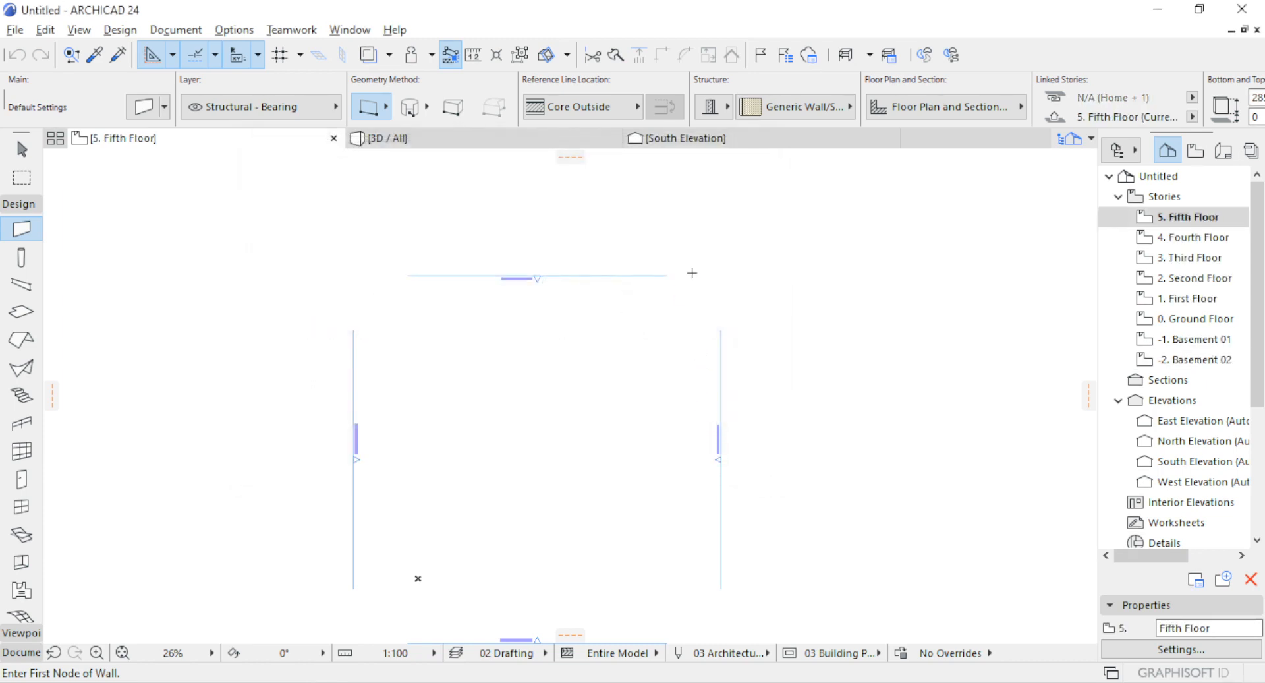
Open the South Elevation and examine the names and elevations on the story level lines from Basement 02 up to the Fifth Floor.
{"action": "left_click", "coordinate": [694, 145]}
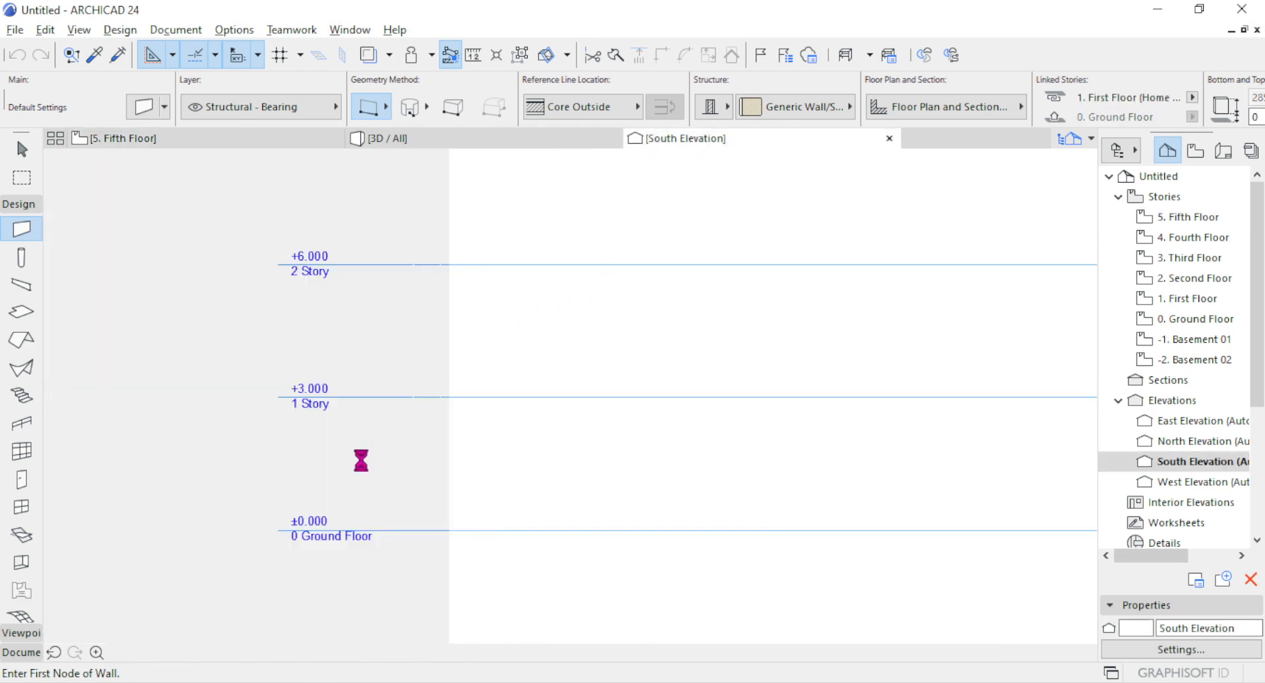
{"action": "scroll", "coordinate": [370, 419], "scroll_direction": "down", "scroll_amount": 7}
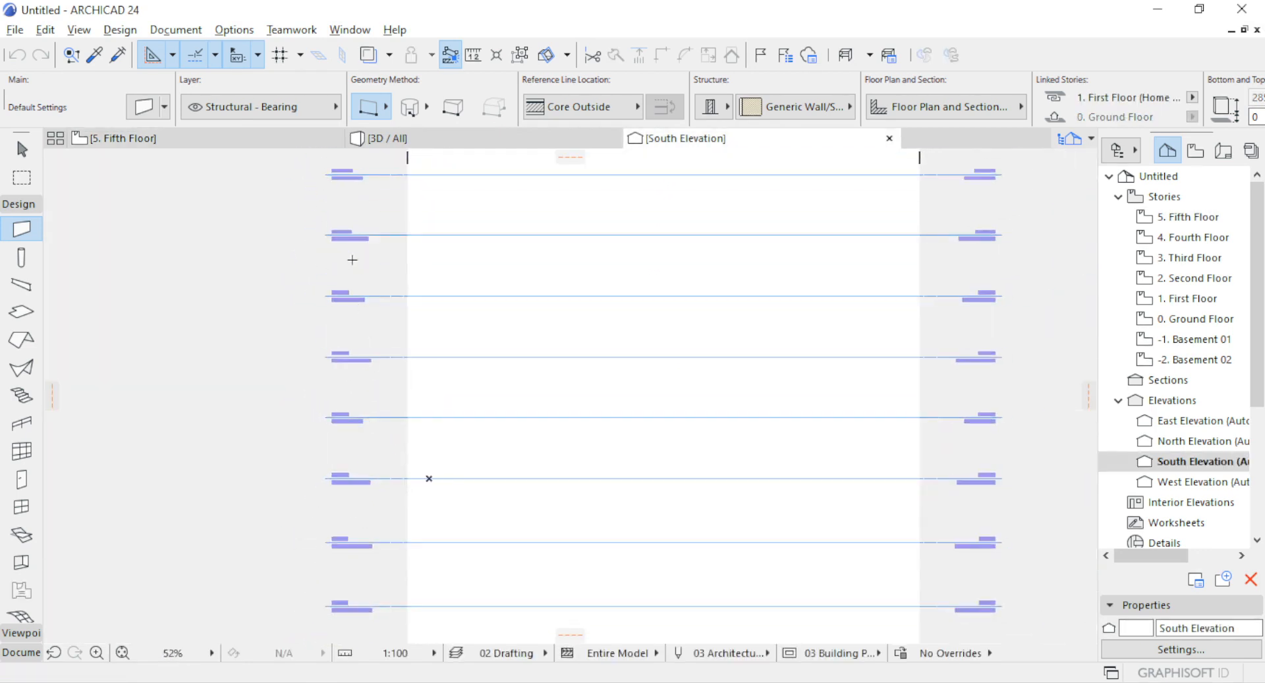
{"action": "scroll", "coordinate": [345, 227], "scroll_direction": "up", "scroll_amount": 3}
{"action": "scroll", "coordinate": [345, 223], "scroll_direction": "down", "scroll_amount": 5}
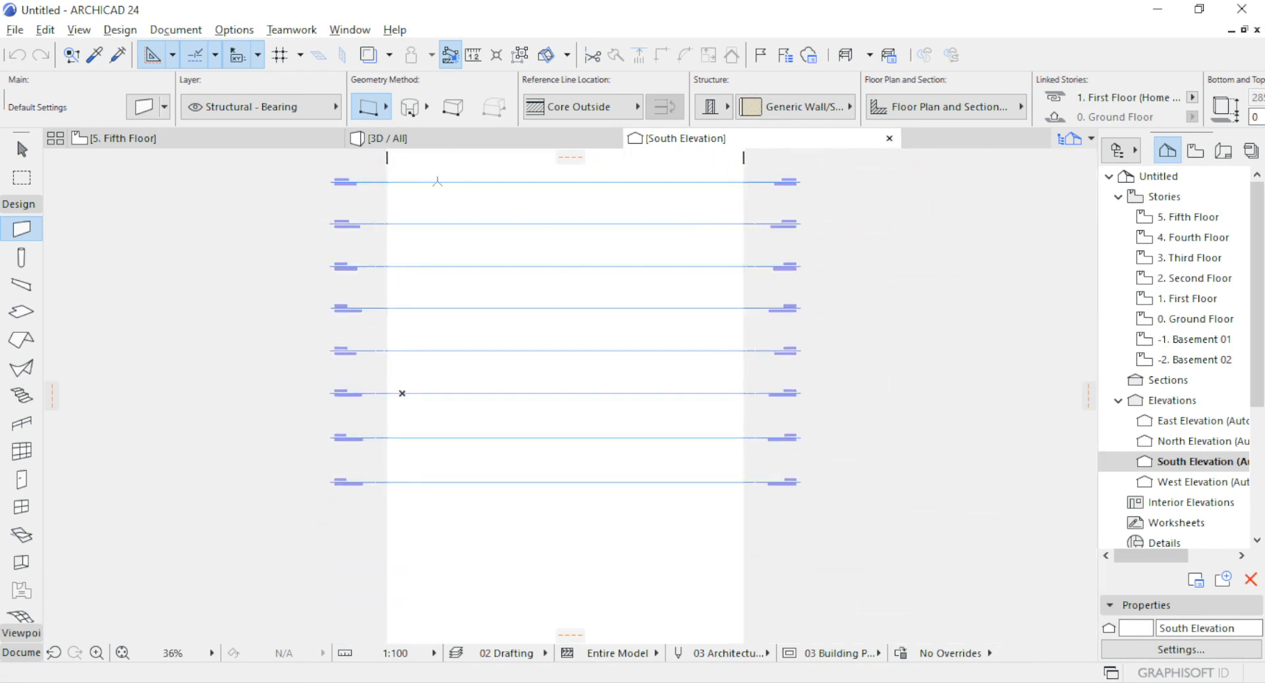
{"action": "scroll", "coordinate": [402, 392], "scroll_direction": "up", "scroll_amount": 3}
{"action": "scroll", "coordinate": [475, 362], "scroll_direction": "down", "scroll_amount": 3}
{"action": "scroll", "coordinate": [424, 387], "scroll_direction": "up", "scroll_amount": 6}
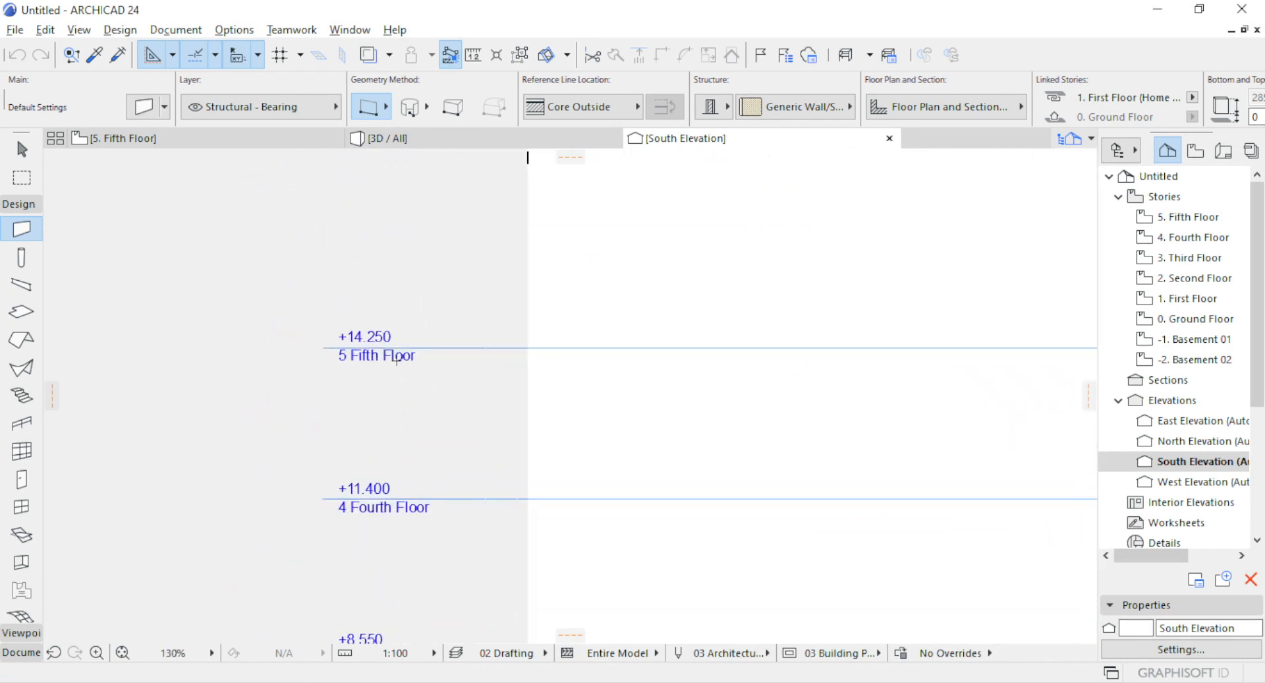
{"action": "scroll", "coordinate": [396, 358], "scroll_direction": "down", "scroll_amount": 7}
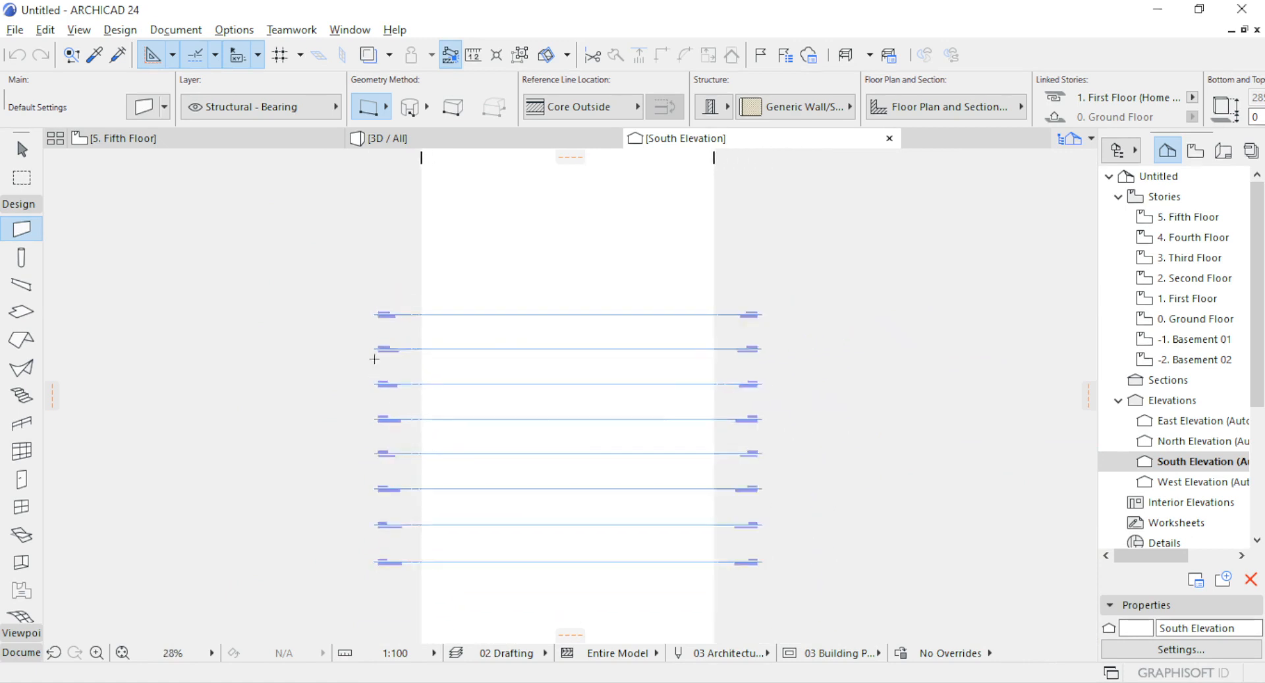
{"action": "scroll", "coordinate": [396, 409], "scroll_direction": "up", "scroll_amount": 5}
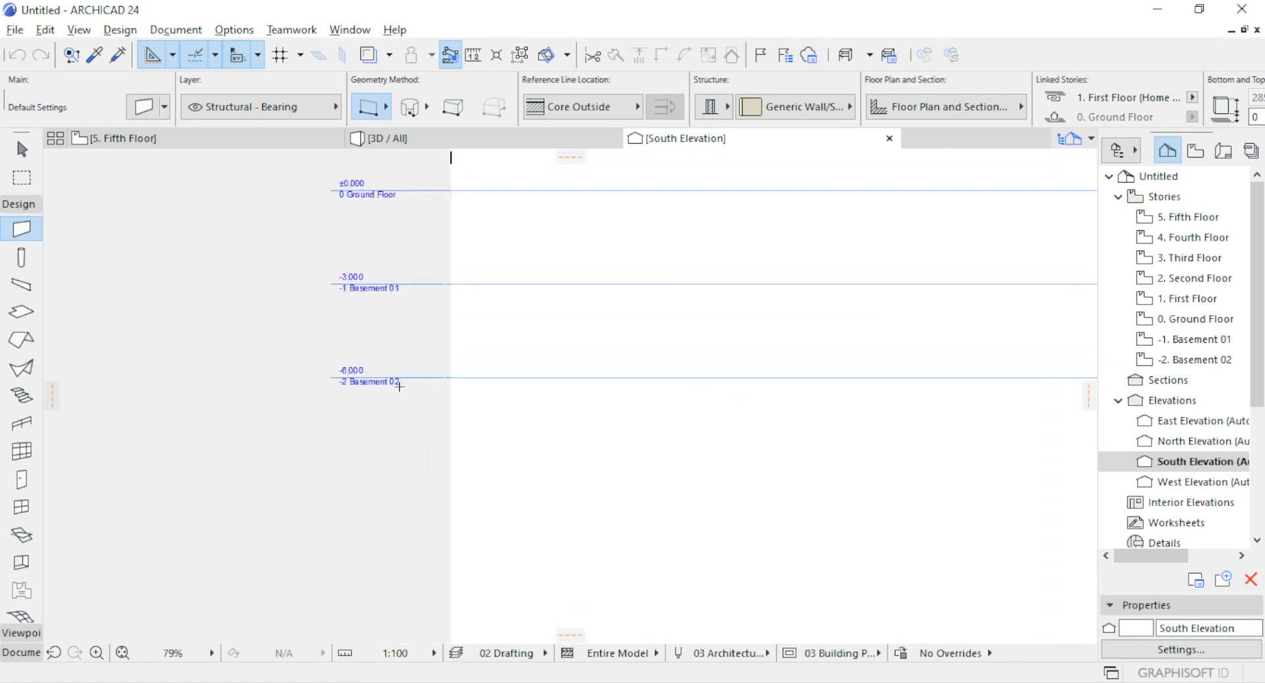
{"action": "scroll", "coordinate": [399, 386], "scroll_direction": "up", "scroll_amount": 4}
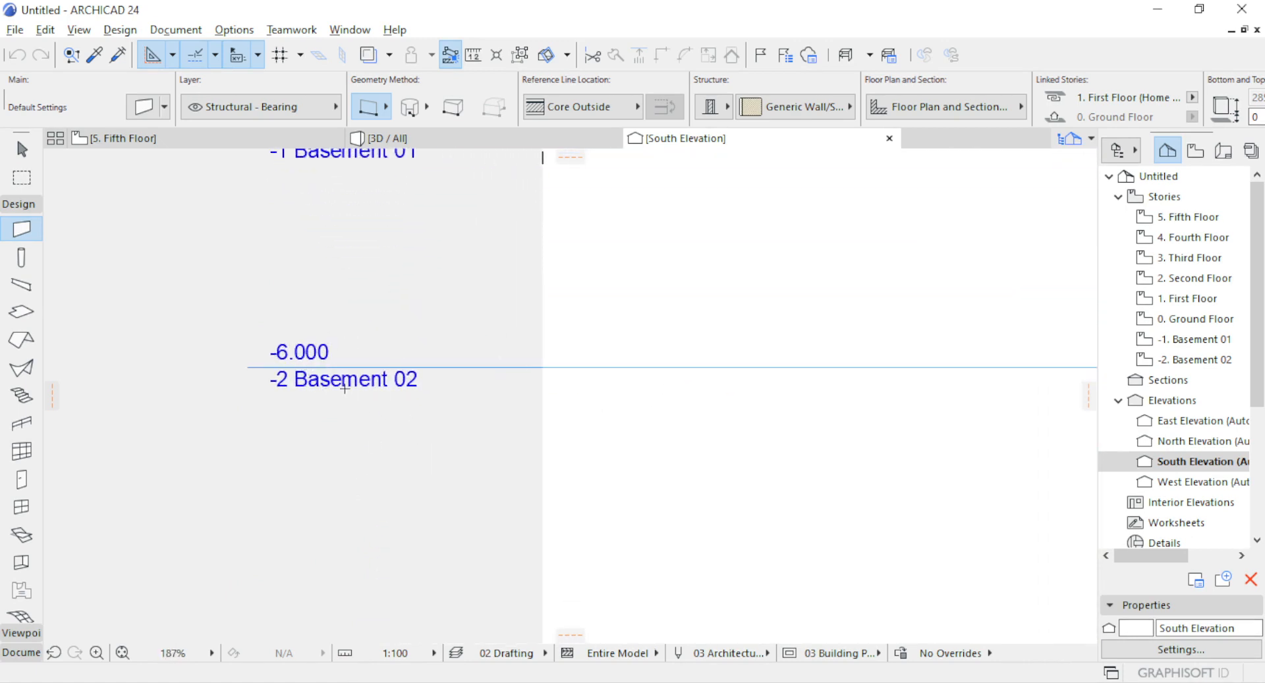
{"action": "scroll", "coordinate": [344, 387], "scroll_direction": "down", "scroll_amount": 4}
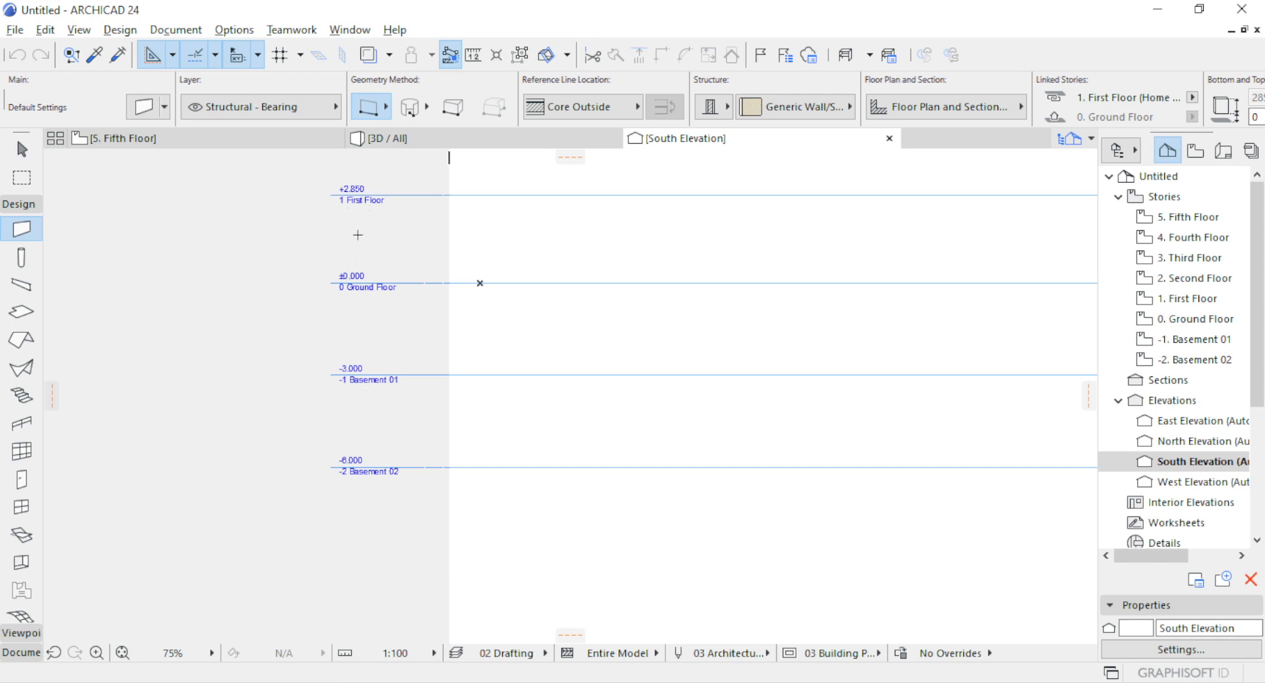
{"action": "scroll", "coordinate": [358, 234], "scroll_direction": "down", "scroll_amount": 3}
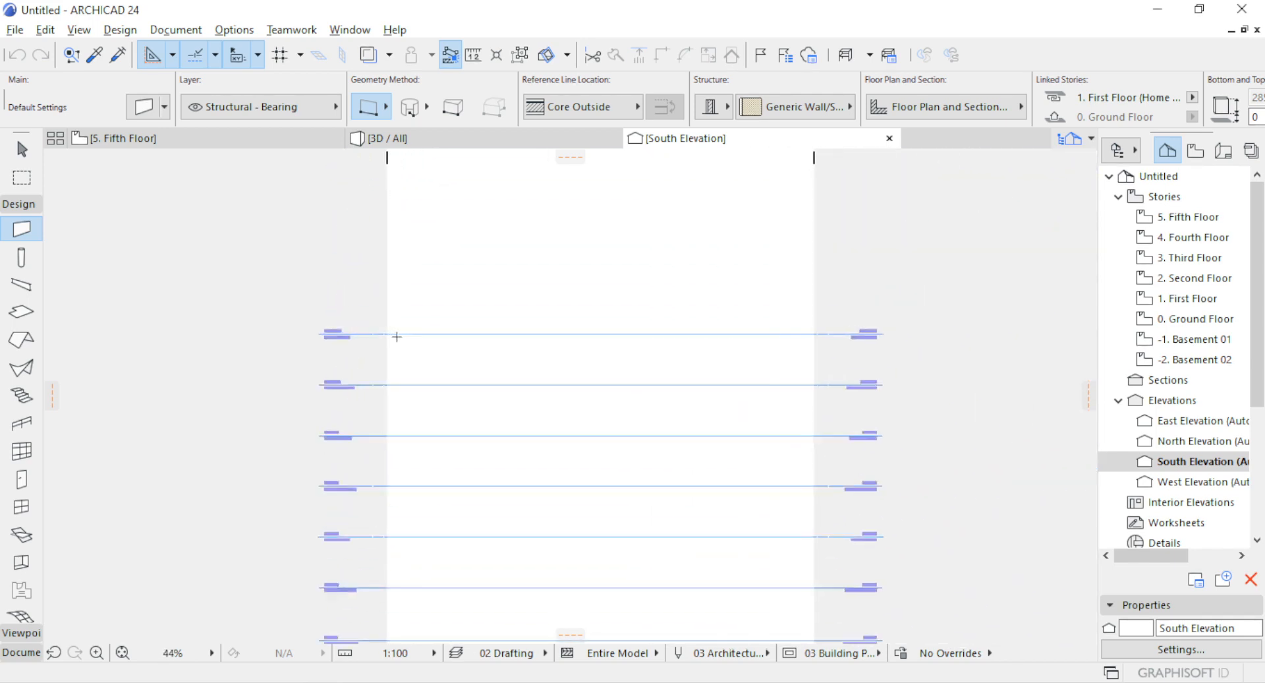
{"action": "scroll", "coordinate": [397, 337], "scroll_direction": "up", "scroll_amount": 6}
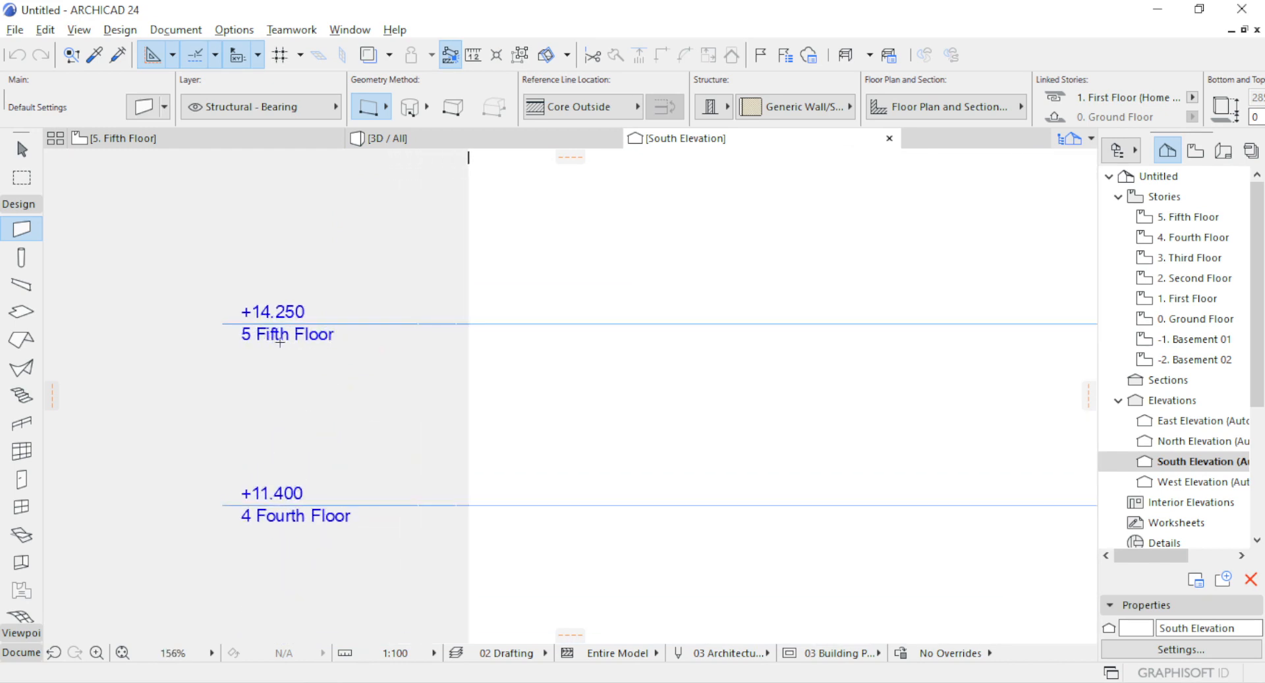
Examine the story level lines in the South Elevation, comparing the names and elevations at both ends of the lines.
{"action": "scroll", "coordinate": [309, 344], "scroll_direction": "down", "scroll_amount": 2}
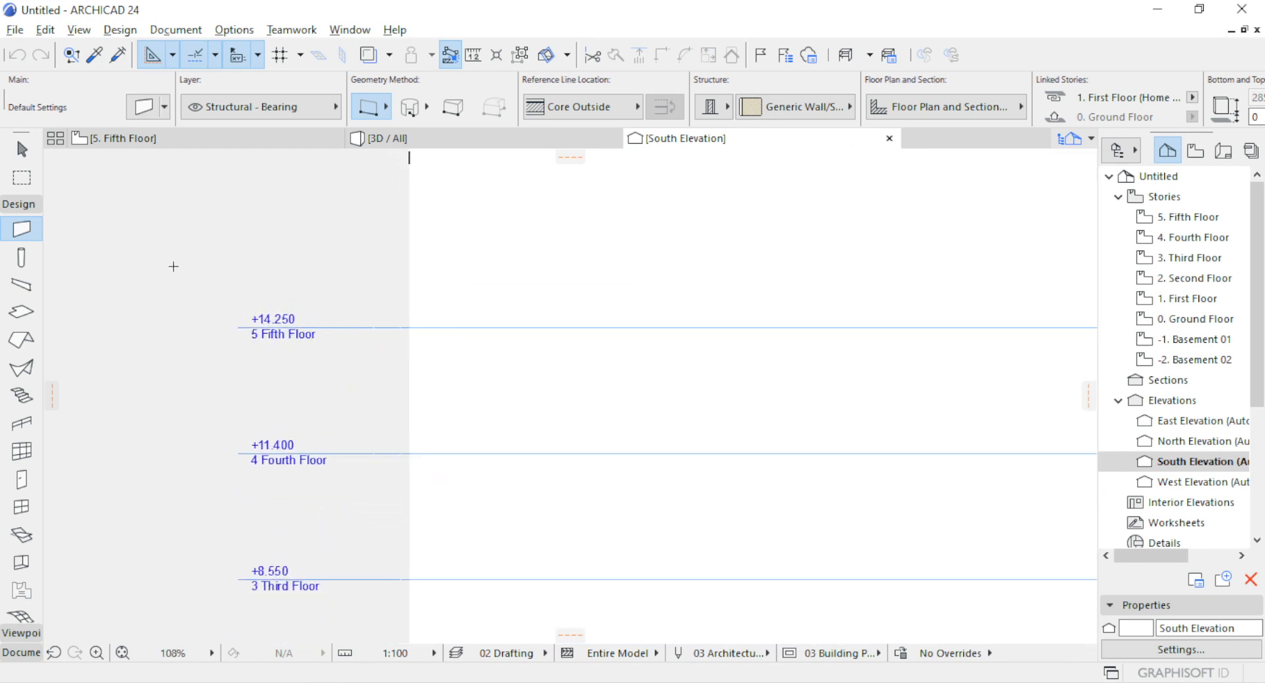
{"action": "scroll", "coordinate": [143, 266], "scroll_direction": "down", "scroll_amount": 3}
{"action": "scroll", "coordinate": [698, 344], "scroll_direction": "up", "scroll_amount": 3}
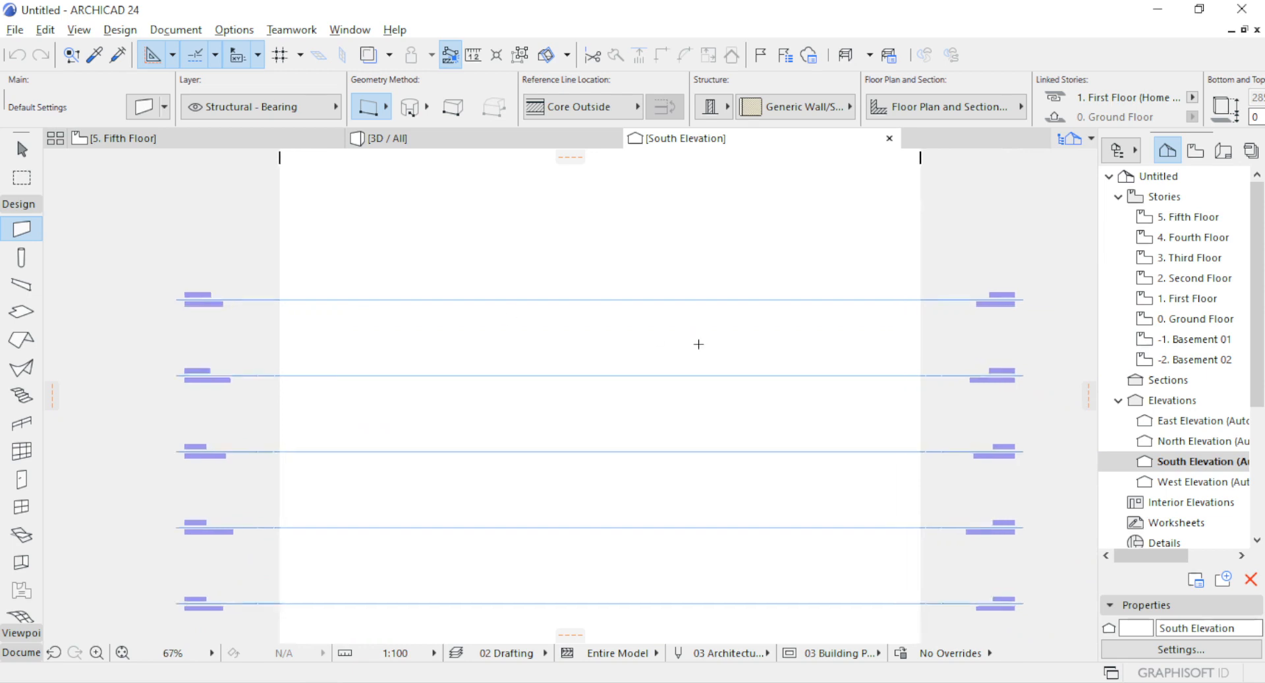
{"action": "scroll", "coordinate": [755, 331], "scroll_direction": "down", "scroll_amount": 4}
{"action": "scroll", "coordinate": [415, 319], "scroll_direction": "up", "scroll_amount": 4}
{"action": "scroll", "coordinate": [243, 316], "scroll_direction": "down", "scroll_amount": 3}
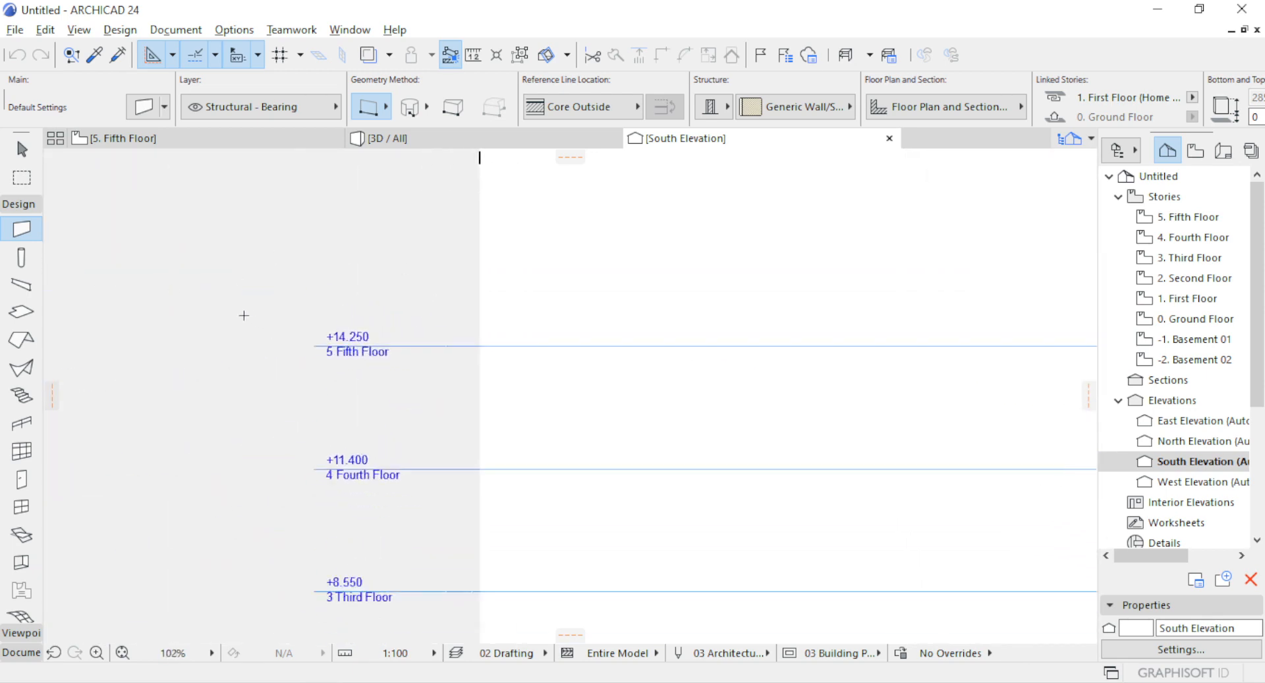
{"action": "scroll", "coordinate": [134, 303], "scroll_direction": "down", "scroll_amount": 2}
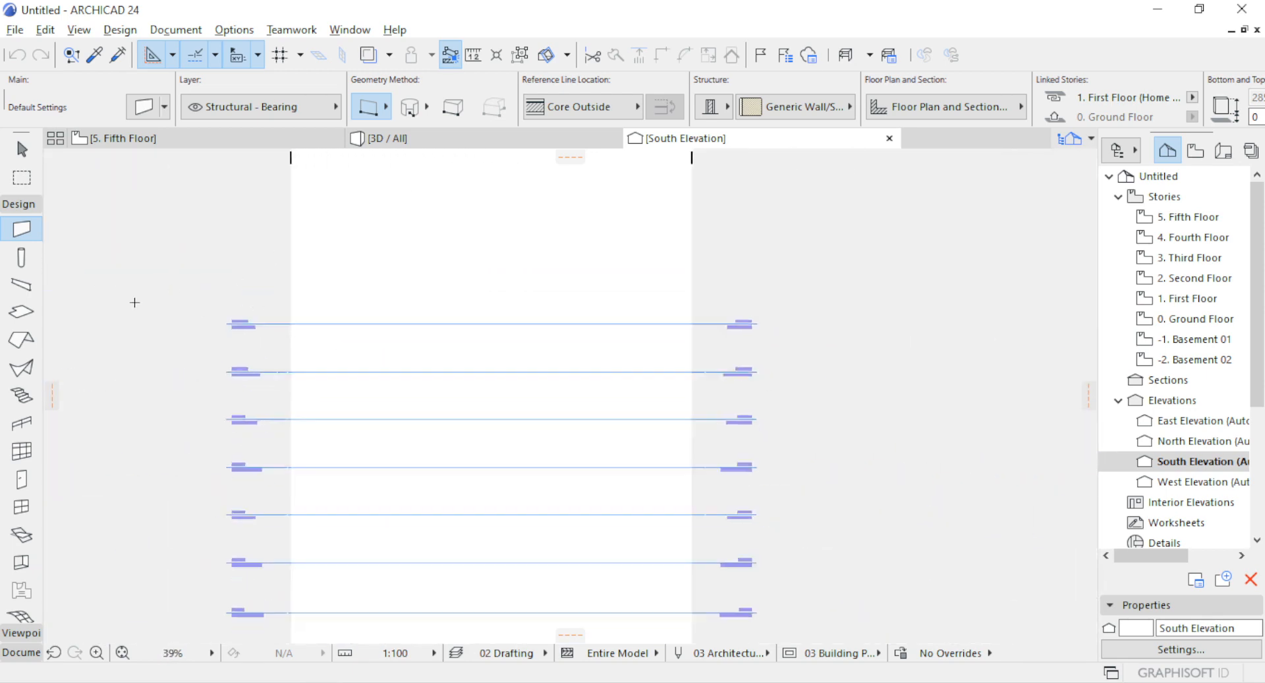
{"action": "scroll", "coordinate": [582, 328], "scroll_direction": "up", "scroll_amount": 5}
{"action": "scroll", "coordinate": [585, 329], "scroll_direction": "up", "scroll_amount": 1}
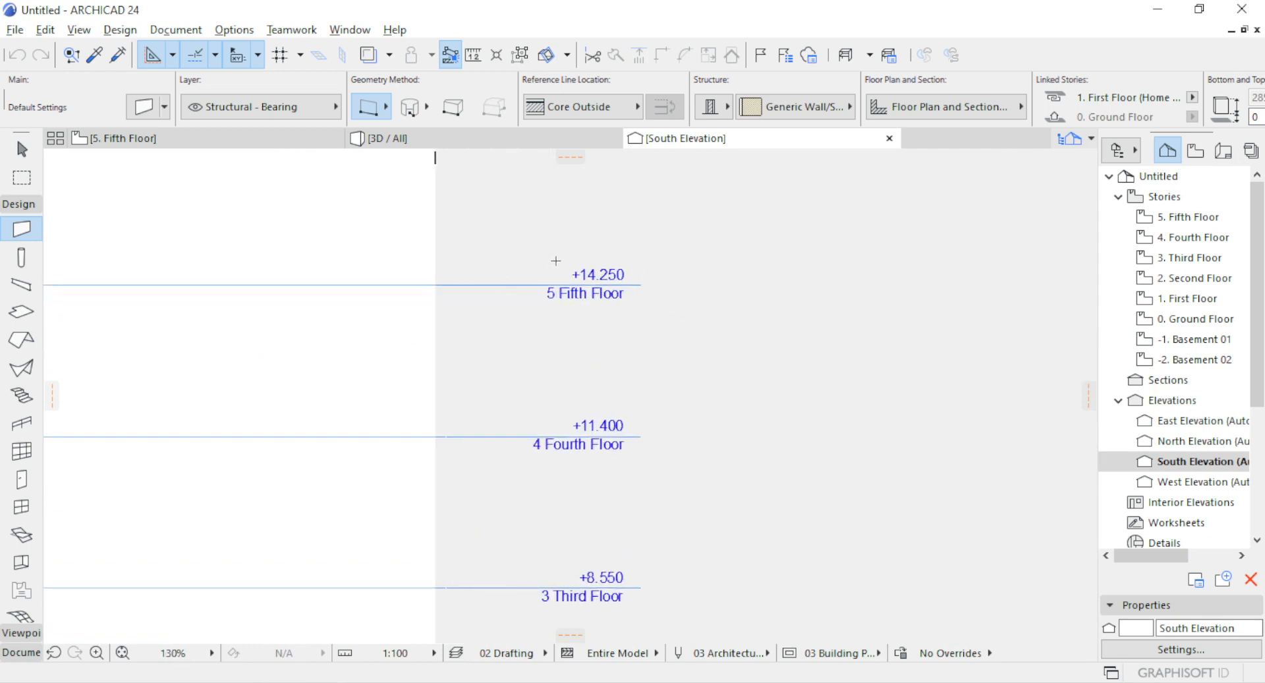
{"action": "scroll", "coordinate": [712, 248], "scroll_direction": "down", "scroll_amount": 4}
{"action": "scroll", "coordinate": [723, 232], "scroll_direction": "down", "scroll_amount": 4}
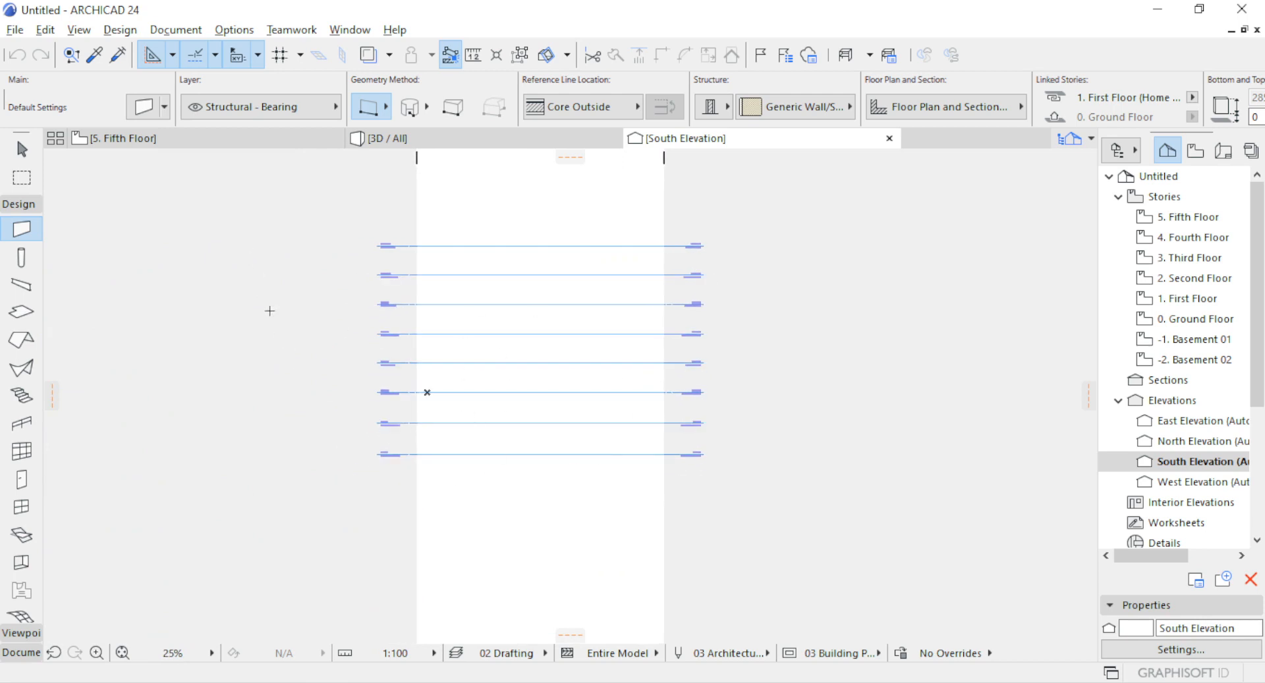
Insert a story above the Fifth Floor, name it Roof Lvel, and turn off its level line display in the Story Settings.
{"action": "right_click", "coordinate": [180, 139]}
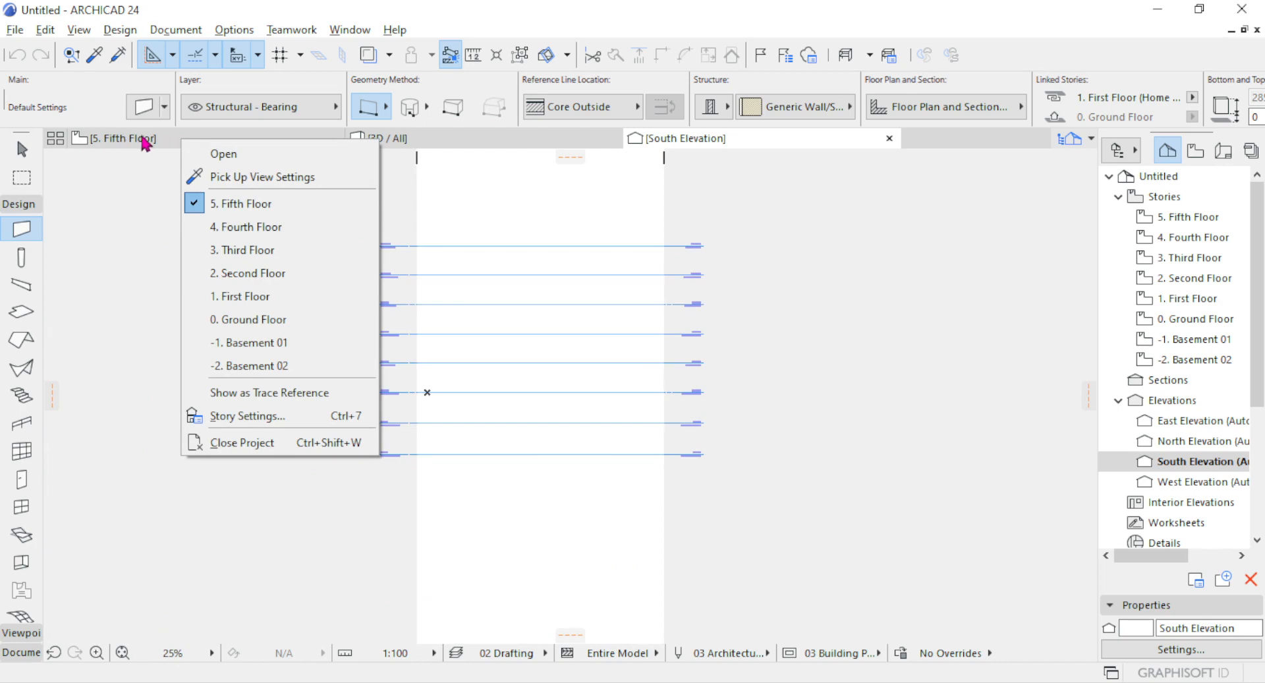
{"action": "left_click", "coordinate": [266, 416]}
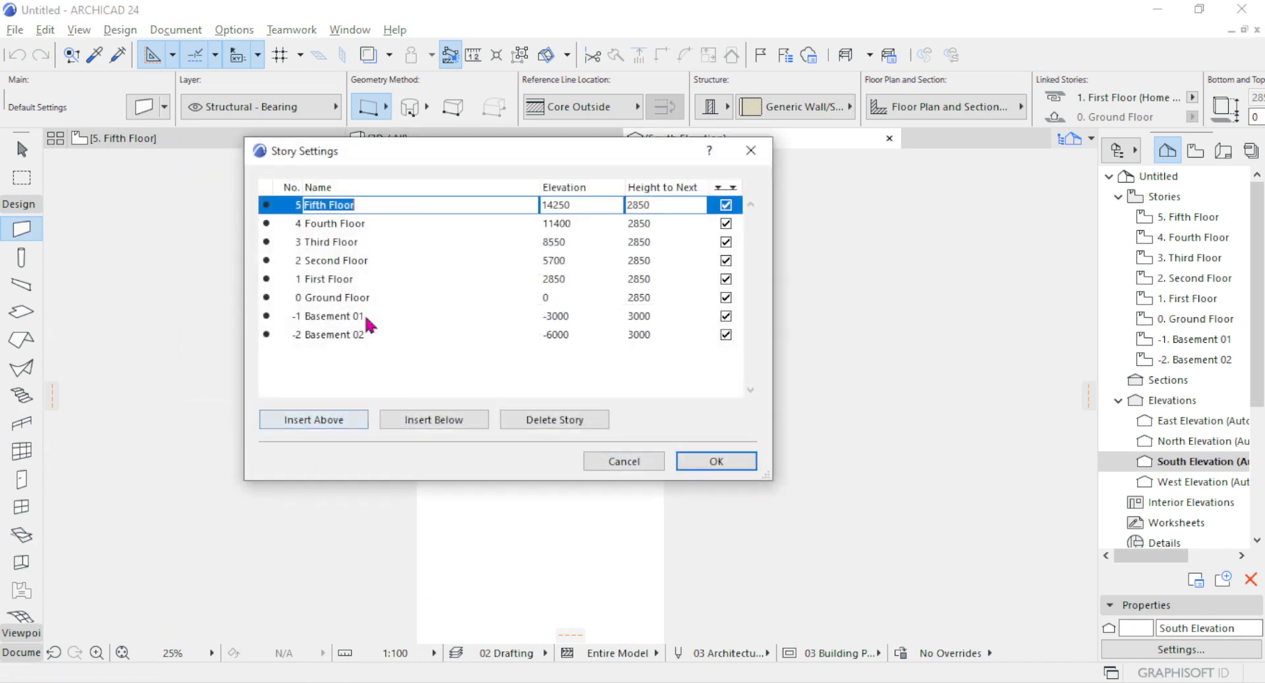
{"action": "left_click", "coordinate": [328, 423]}
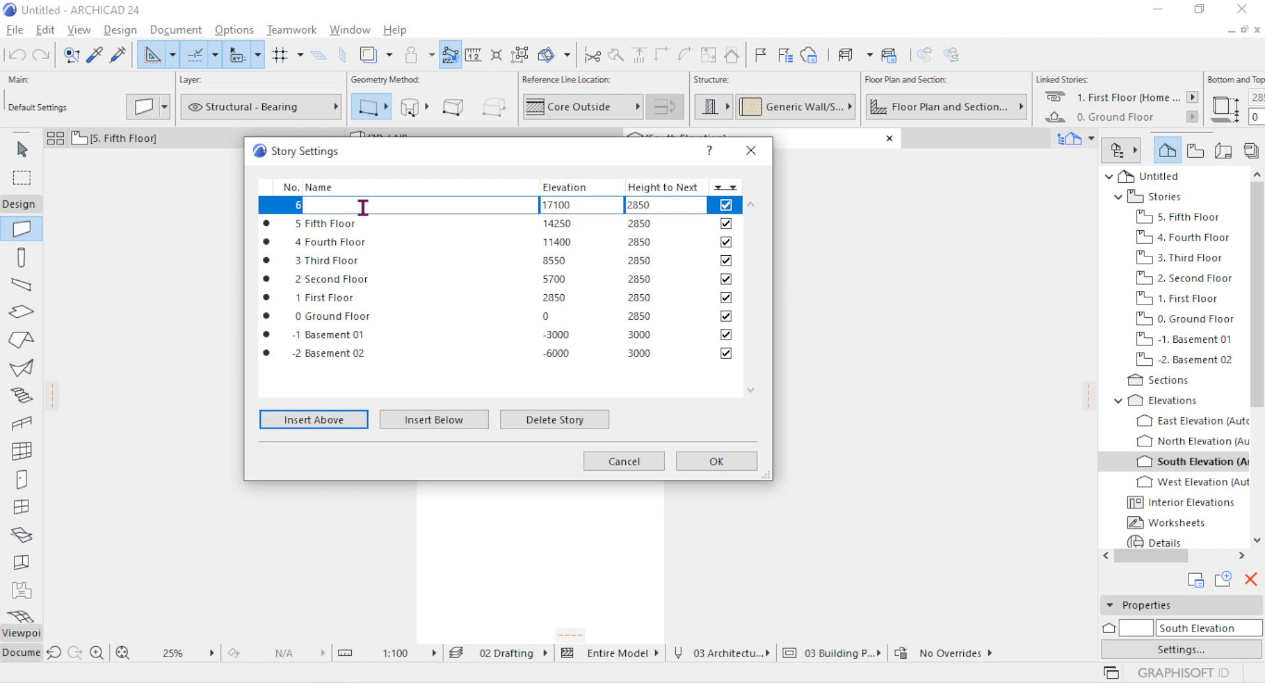
{"action": "type", "text": "Roof lvel"}
{"action": "left_click", "coordinate": [726, 205]}
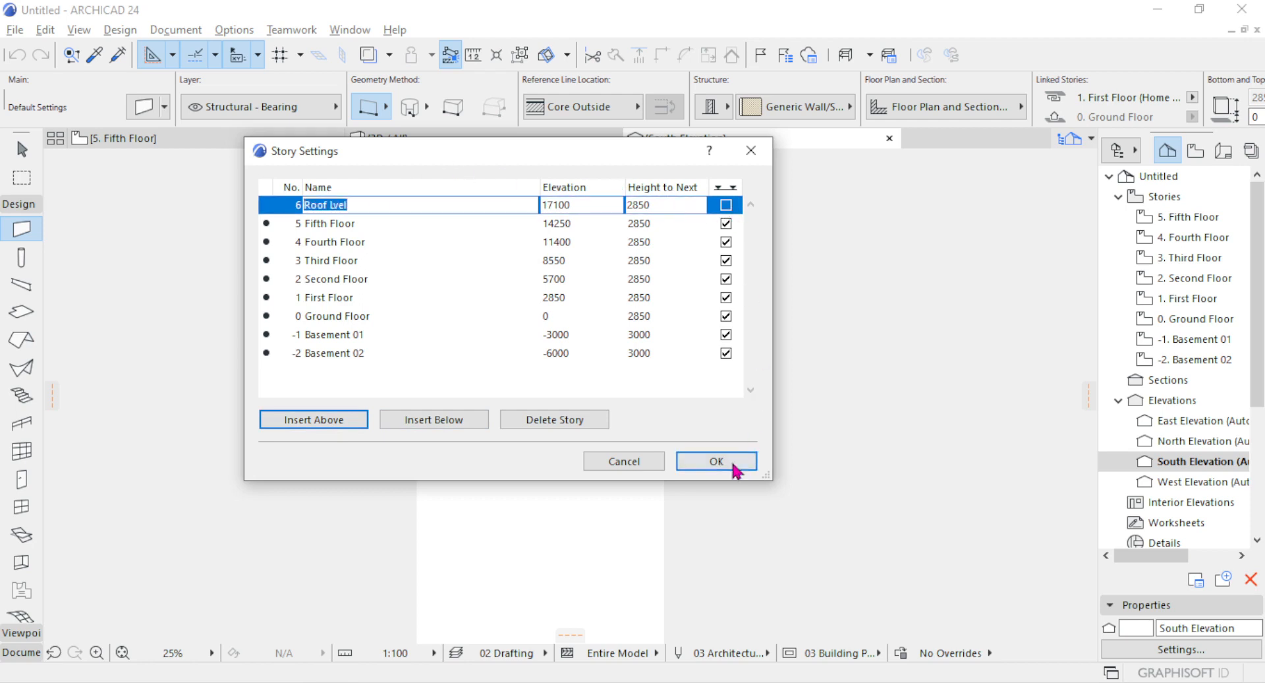
Set the roof story's height to next to 3000 and apply the story settings.
{"action": "left_click", "coordinate": [655, 204]}
{"action": "left_click_drag", "start_coordinate": [682, 205], "coordinate": [598, 204]}
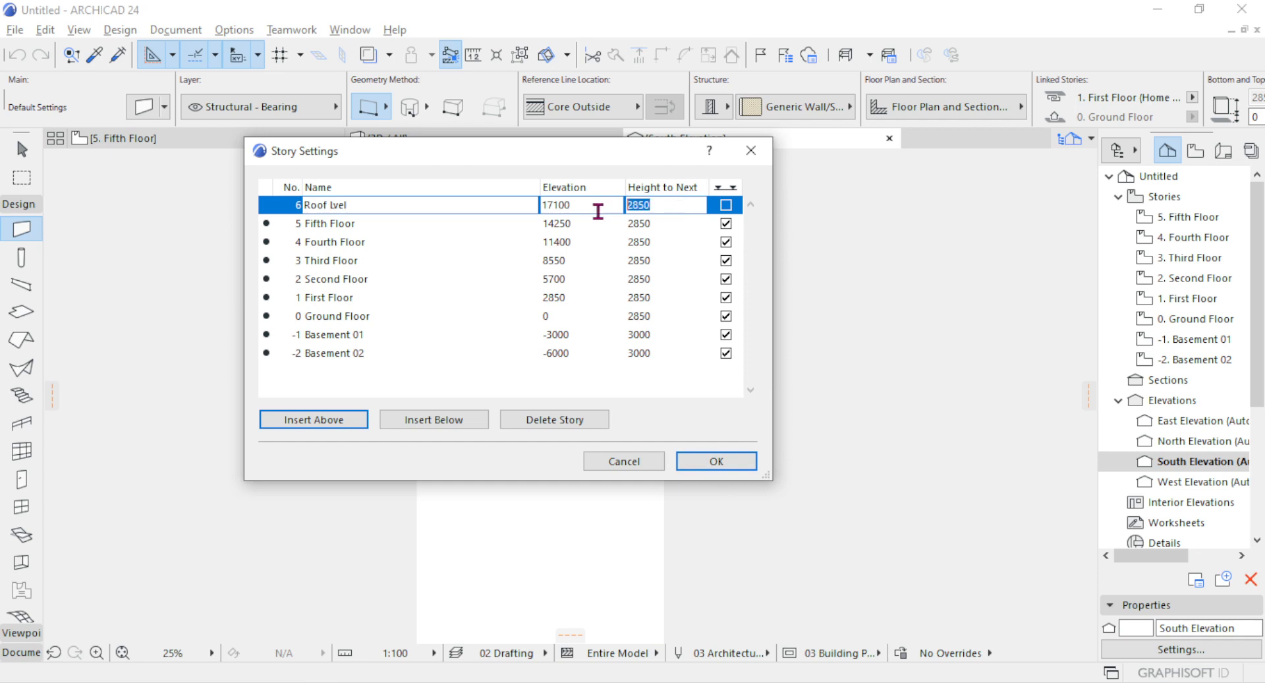
{"action": "type", "text": "3000"}
{"action": "left_click", "coordinate": [704, 464]}
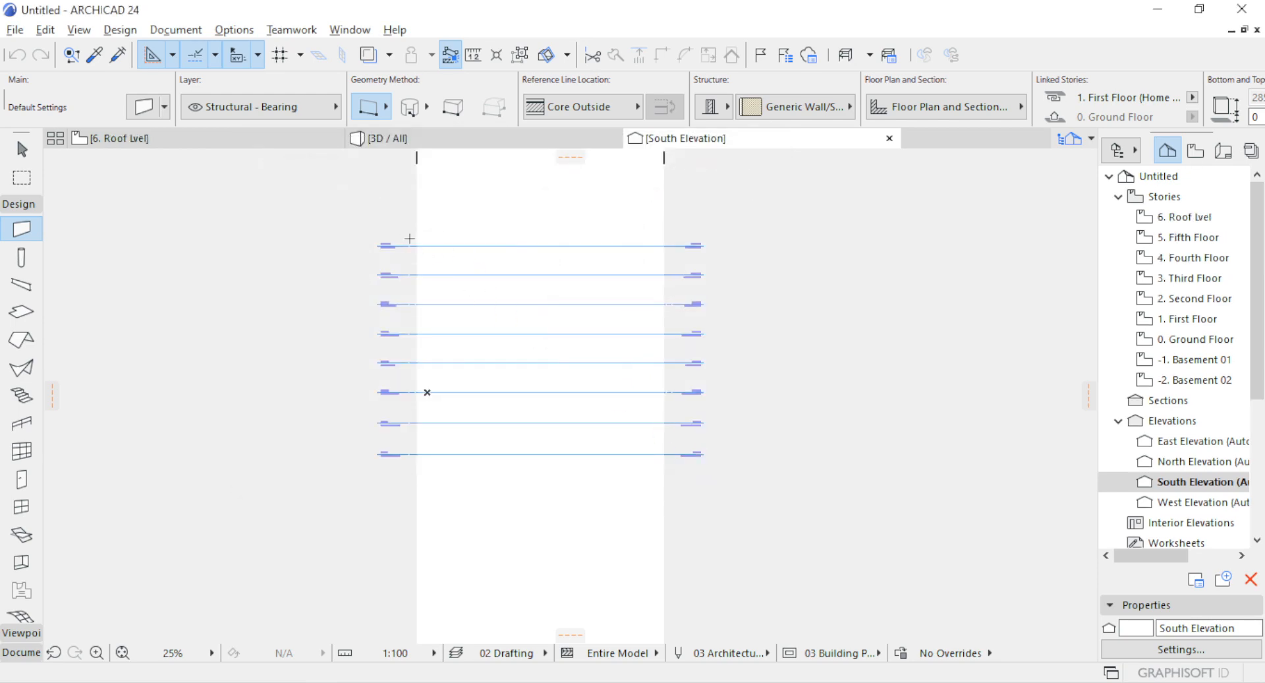
Check the South Elevation for which story level lines are drawn around and above the Fifth Floor.
{"action": "scroll", "coordinate": [409, 238], "scroll_direction": "up", "scroll_amount": 4}
{"action": "scroll", "coordinate": [385, 238], "scroll_direction": "up", "scroll_amount": 3}
{"action": "scroll", "coordinate": [464, 186], "scroll_direction": "down", "scroll_amount": 4}
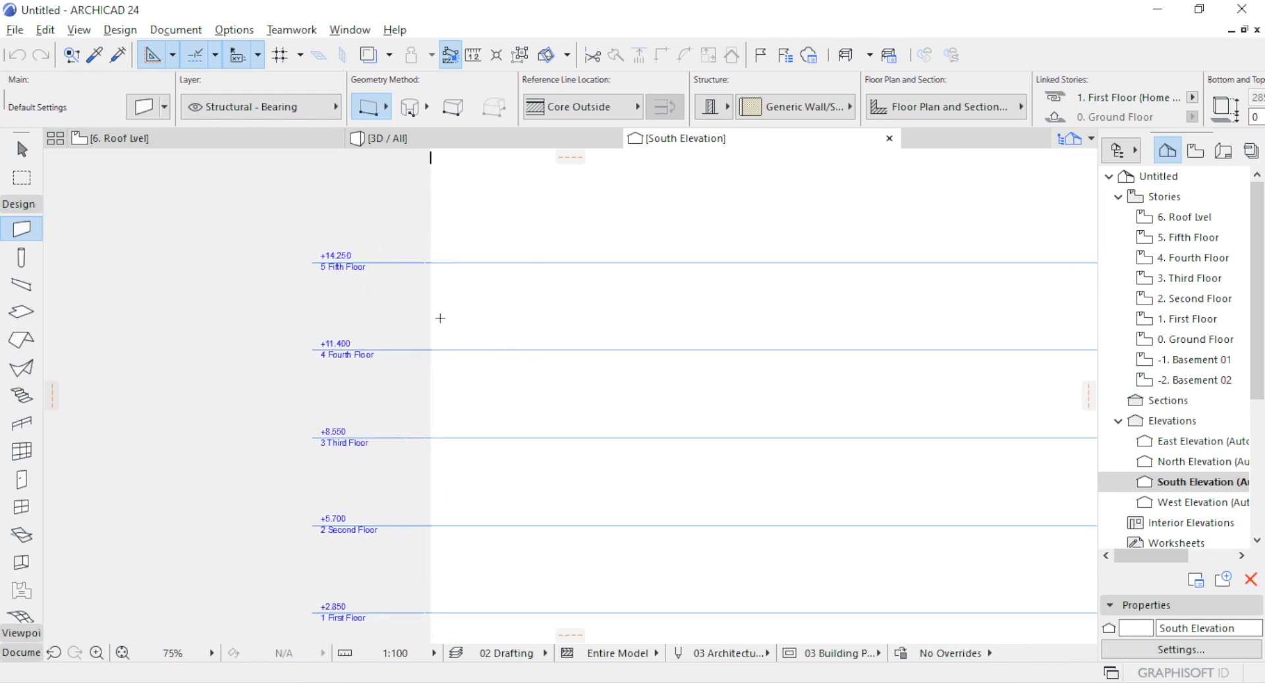
{"action": "scroll", "coordinate": [441, 318], "scroll_direction": "down", "scroll_amount": 2}
{"action": "scroll", "coordinate": [438, 285], "scroll_direction": "up", "scroll_amount": 6}
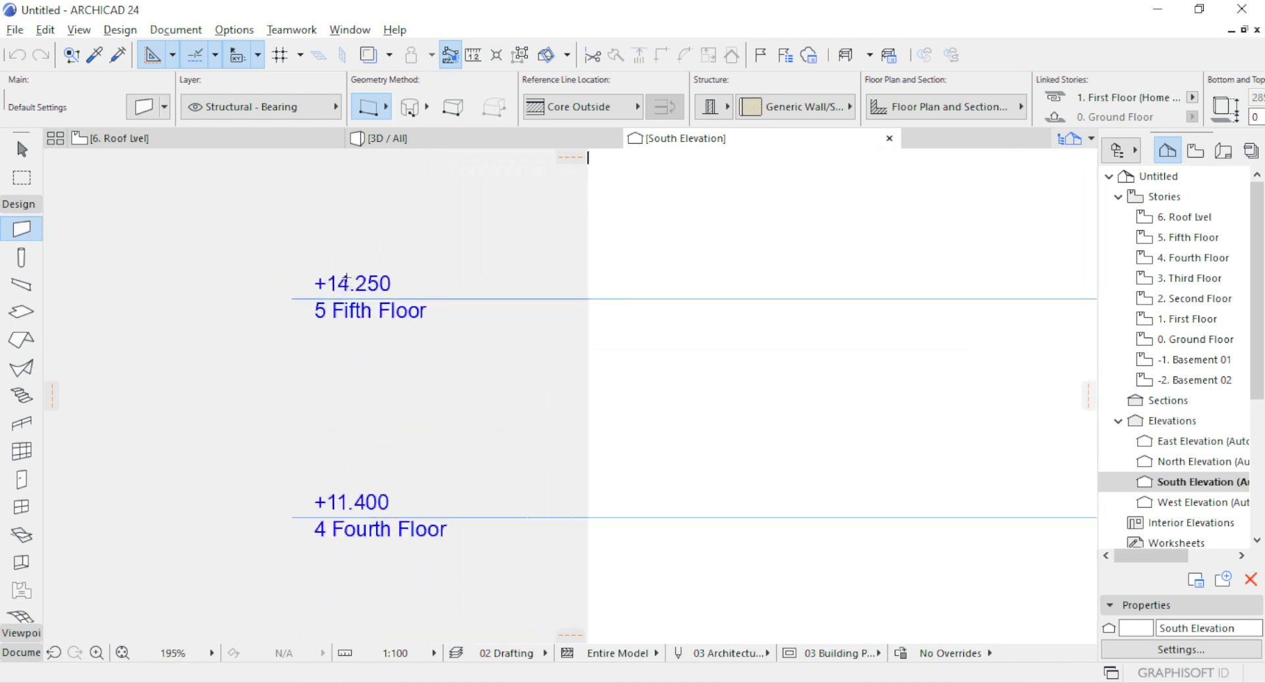
{"action": "scroll", "coordinate": [438, 285], "scroll_direction": "down", "scroll_amount": 2}
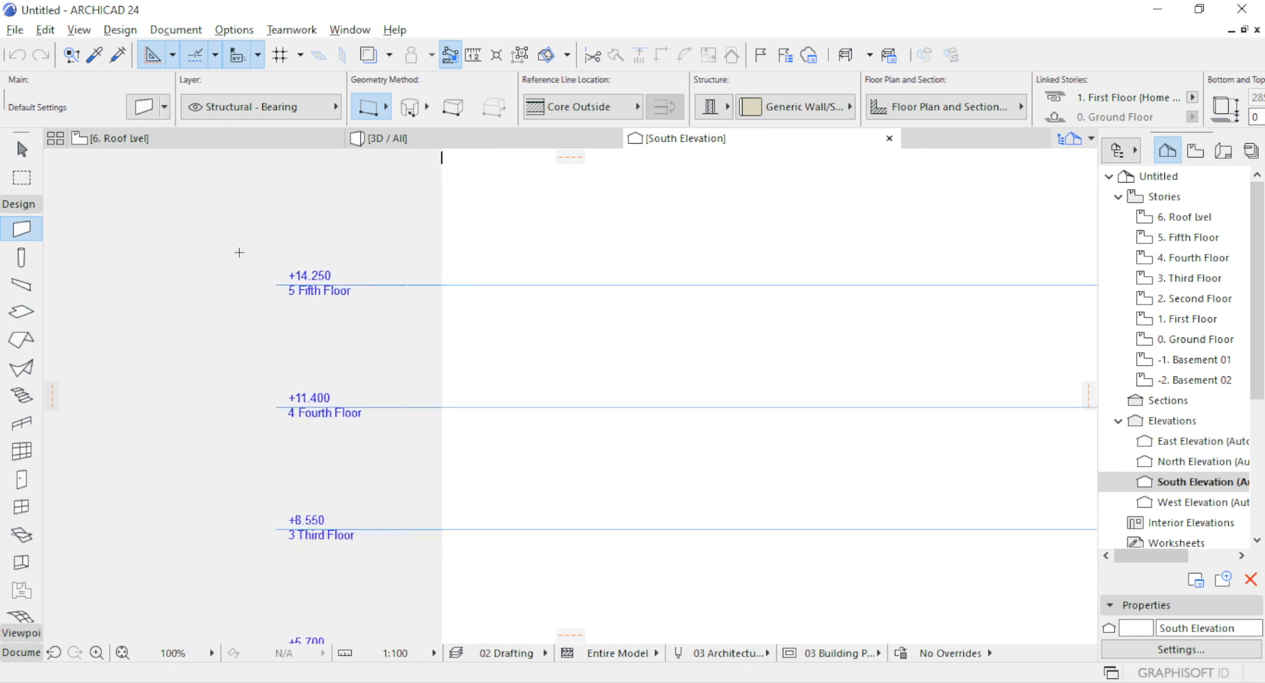
{"action": "scroll", "coordinate": [238, 249], "scroll_direction": "down", "scroll_amount": 3}
{"action": "scroll", "coordinate": [262, 232], "scroll_direction": "up", "scroll_amount": 2}
{"action": "scroll", "coordinate": [388, 294], "scroll_direction": "down", "scroll_amount": 3}
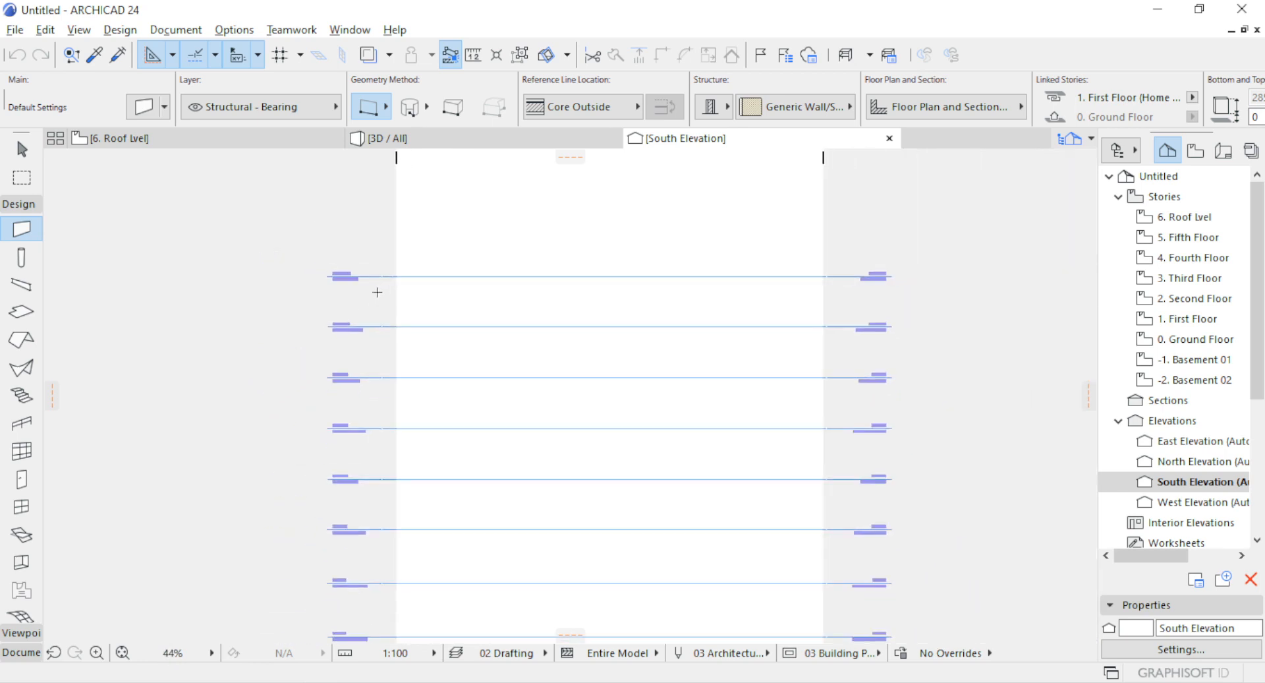
{"action": "scroll", "coordinate": [357, 233], "scroll_direction": "up", "scroll_amount": 3}
{"action": "scroll", "coordinate": [365, 235], "scroll_direction": "down", "scroll_amount": 3}
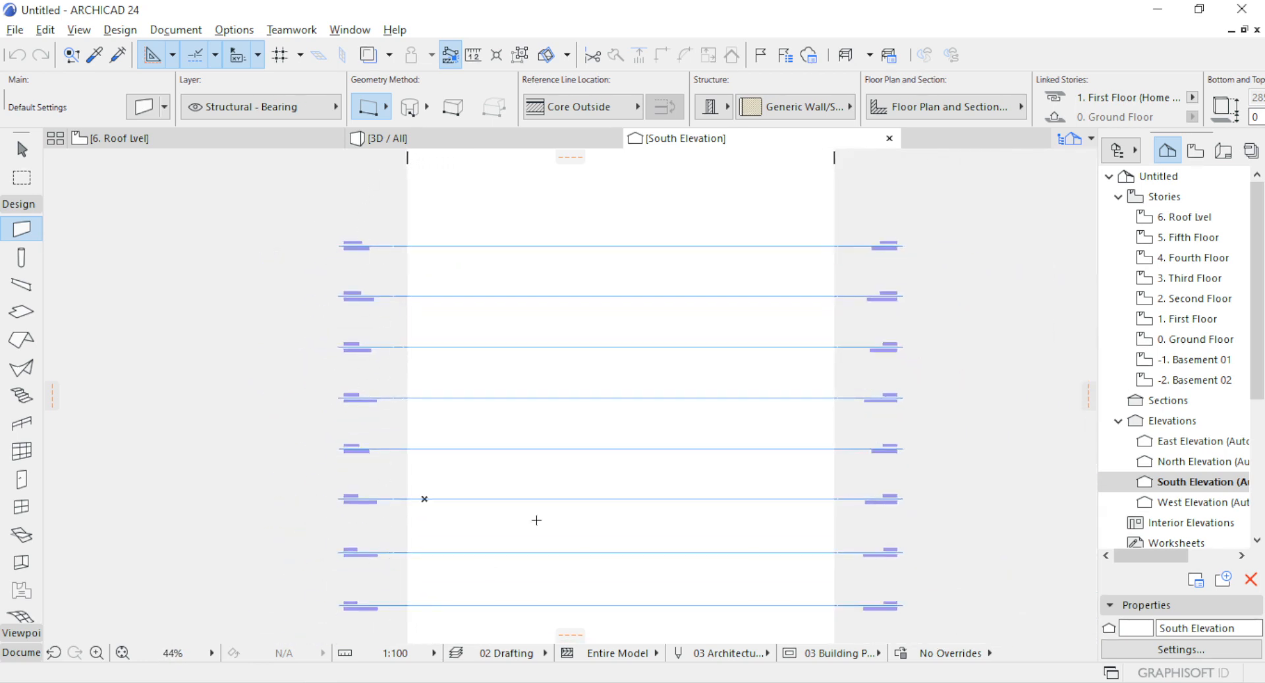
Turn off the level line display of every story from the Fifth Floor down to Basement 02 and apply the story settings.
{"action": "right_click", "coordinate": [198, 140]}
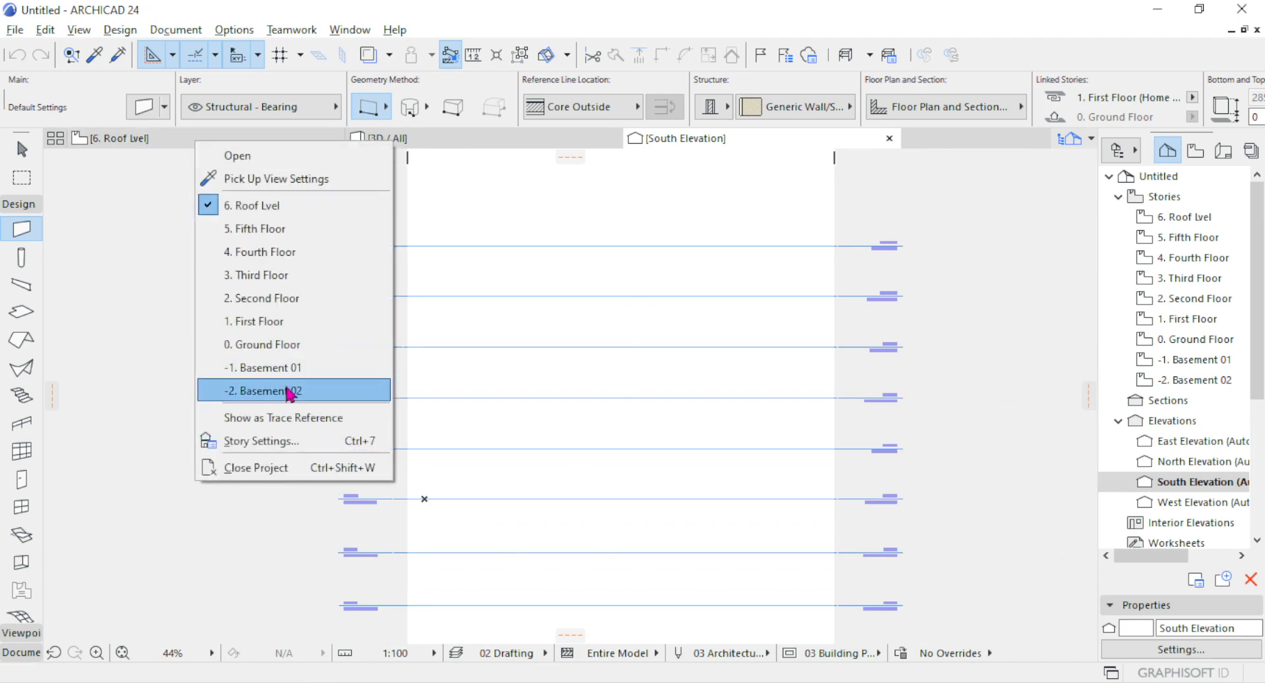
{"action": "left_click", "coordinate": [282, 442]}
{"action": "left_click", "coordinate": [726, 224]}
{"action": "left_click", "coordinate": [726, 242]}
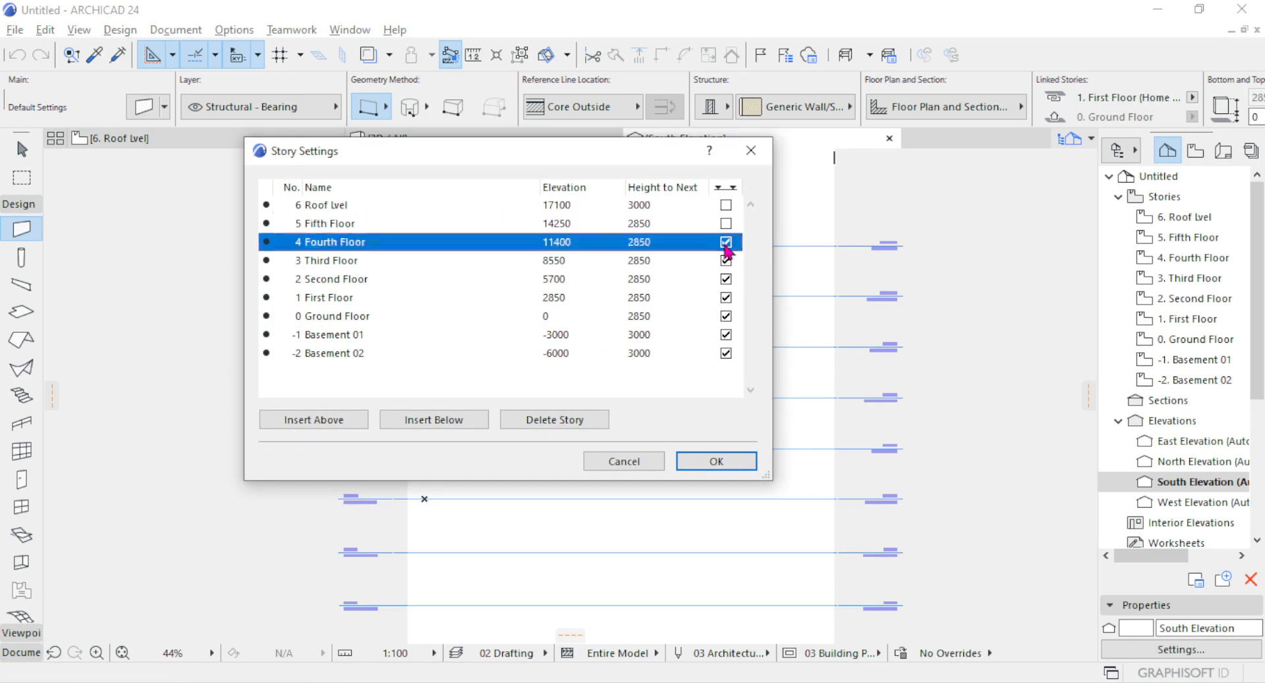
{"action": "left_click", "coordinate": [726, 260]}
{"action": "left_click", "coordinate": [726, 279]}
{"action": "left_click", "coordinate": [726, 297]}
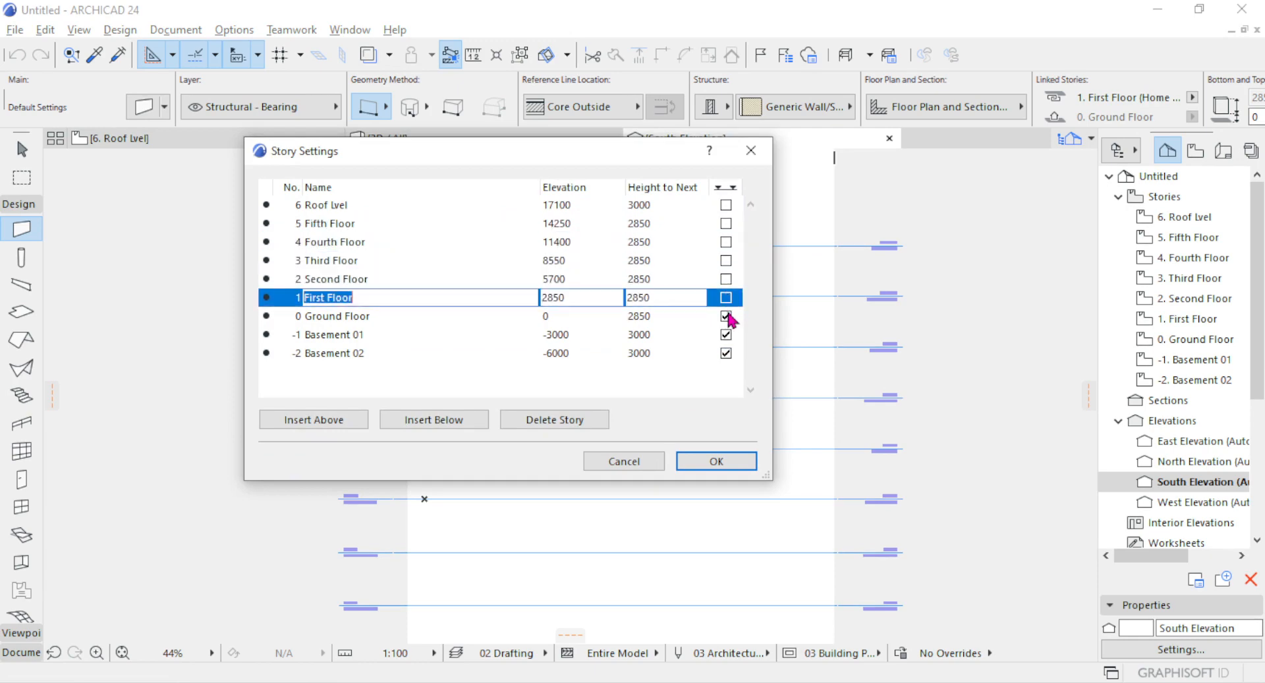
{"action": "left_click", "coordinate": [726, 316]}
{"action": "left_click", "coordinate": [725, 334]}
{"action": "left_click", "coordinate": [726, 353]}
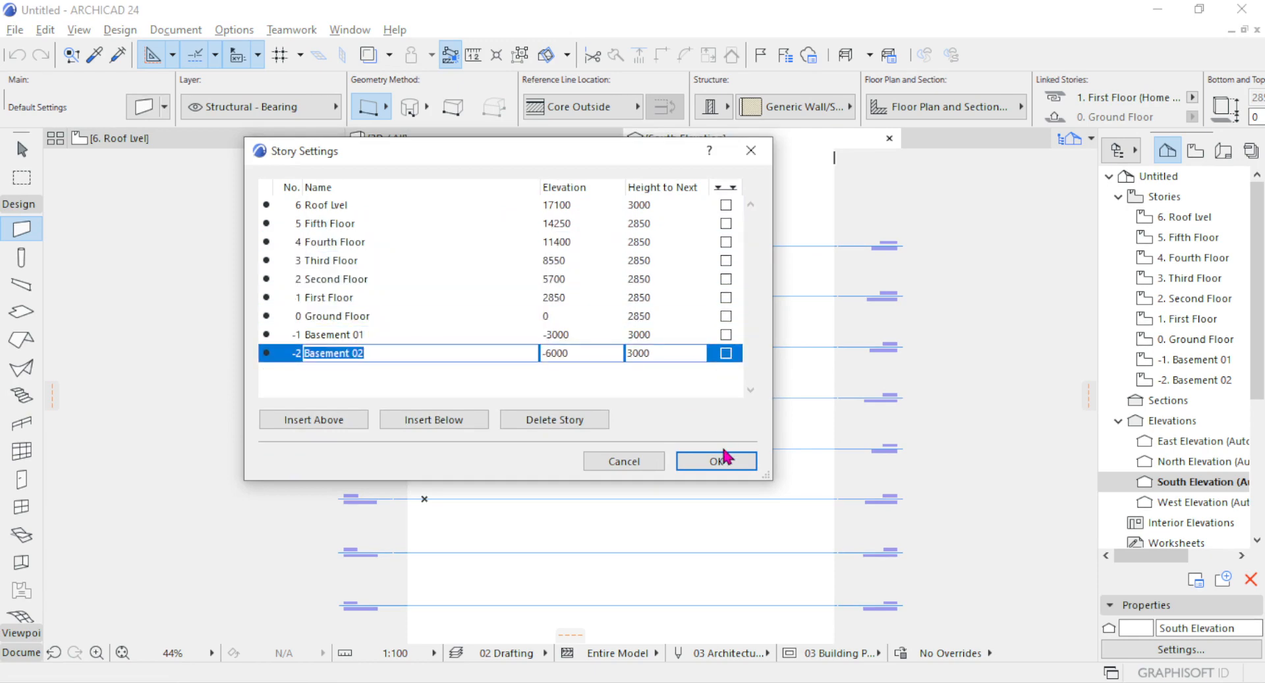
{"action": "left_click", "coordinate": [720, 460]}
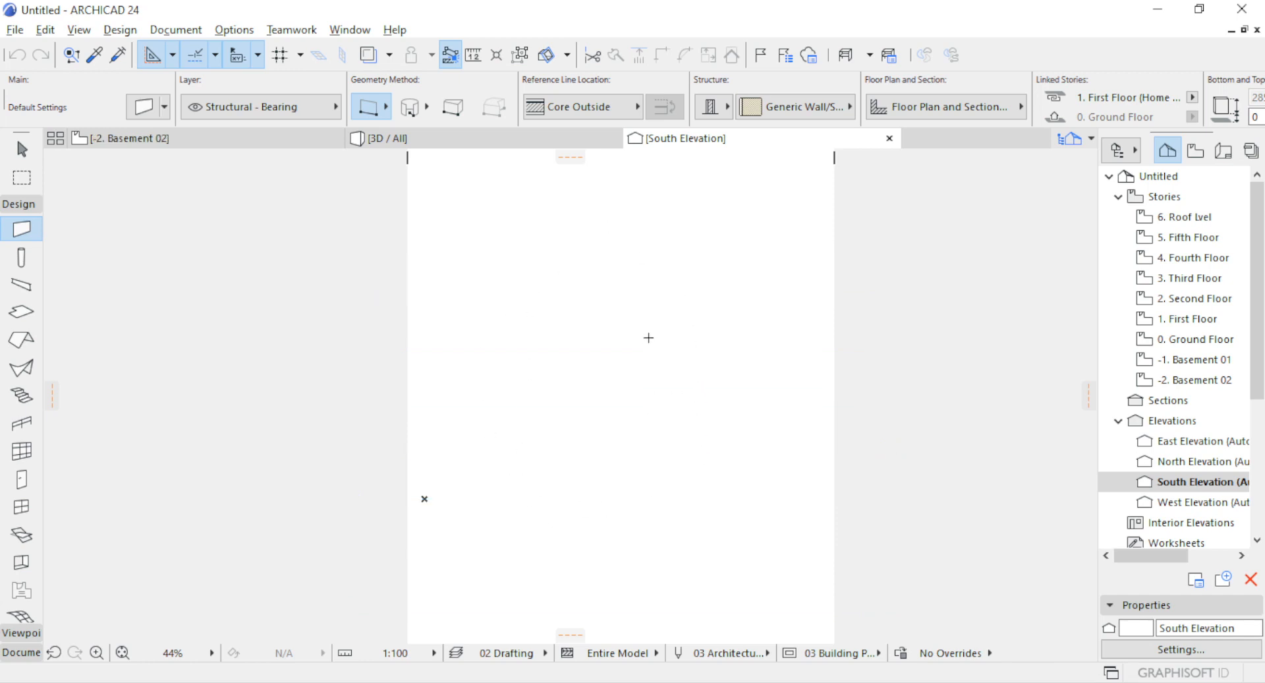
Reopen the Story Settings and turn on the Fifth Floor's level line display, leaving the roof story's display off.
{"action": "right_click", "coordinate": [198, 140]}
{"action": "left_click", "coordinate": [263, 435]}
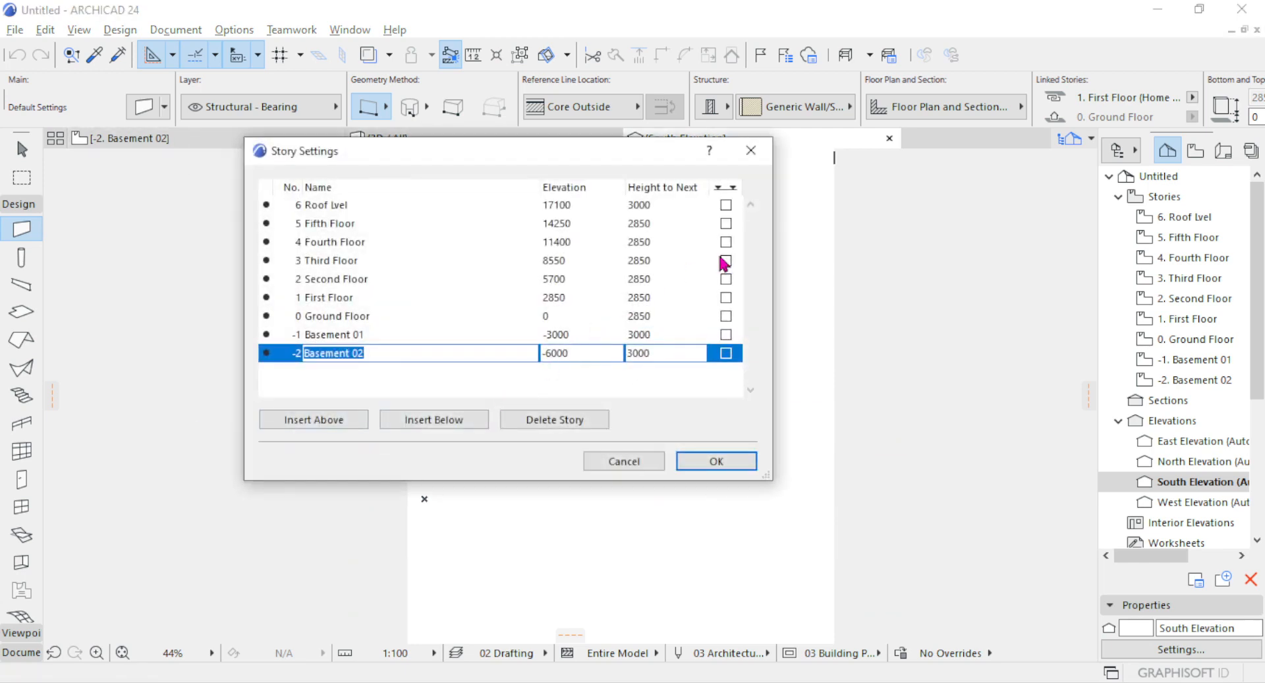
{"action": "left_click", "coordinate": [726, 205]}
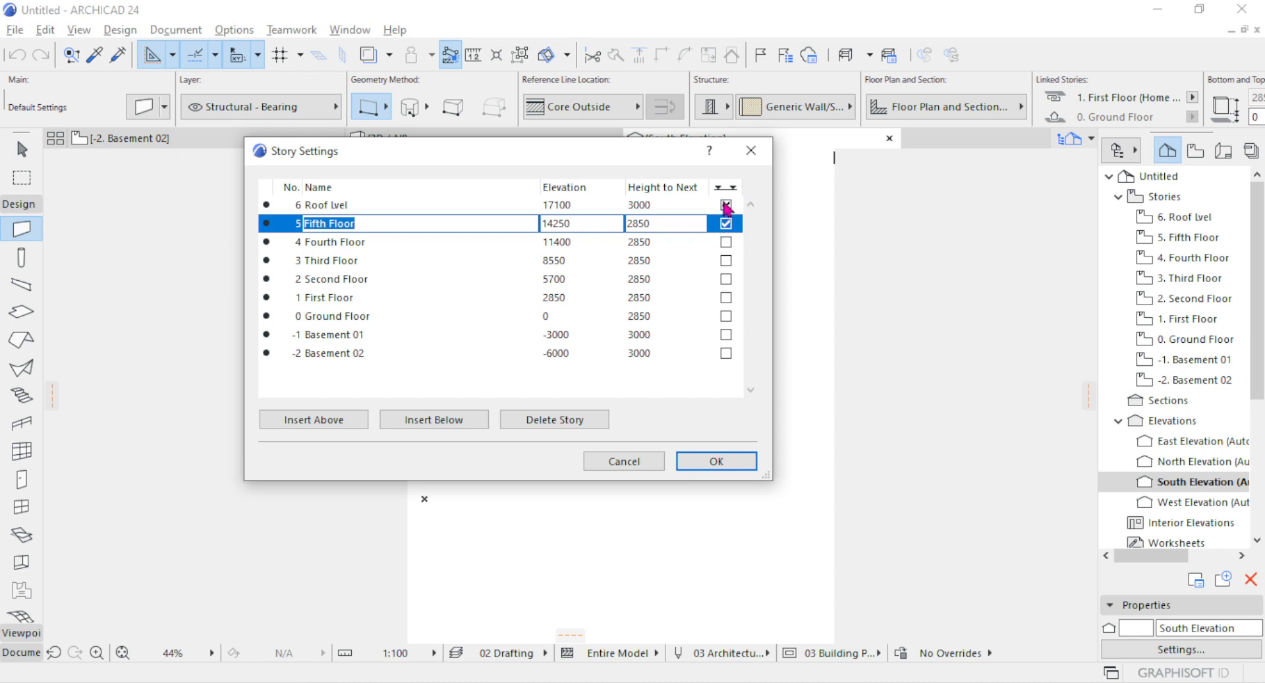
{"action": "left_click", "coordinate": [726, 206]}
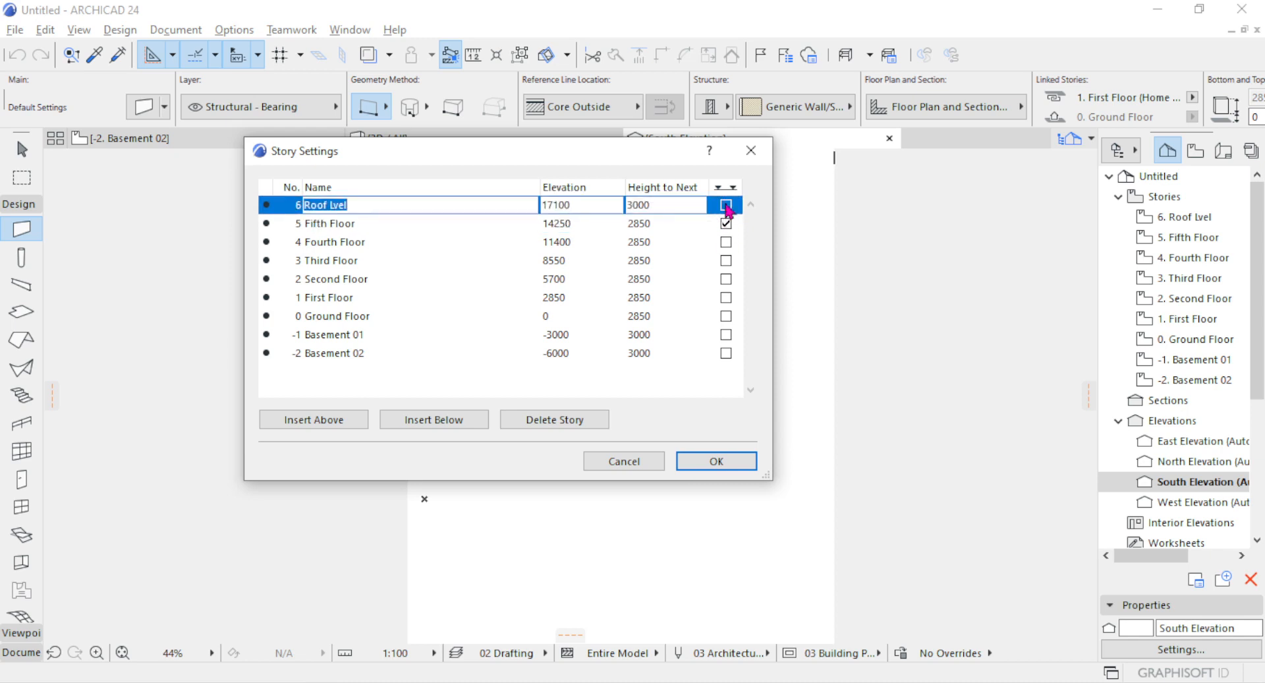
Correct the name of story 6 to Roof Level.
{"action": "left_click", "coordinate": [366, 204]}
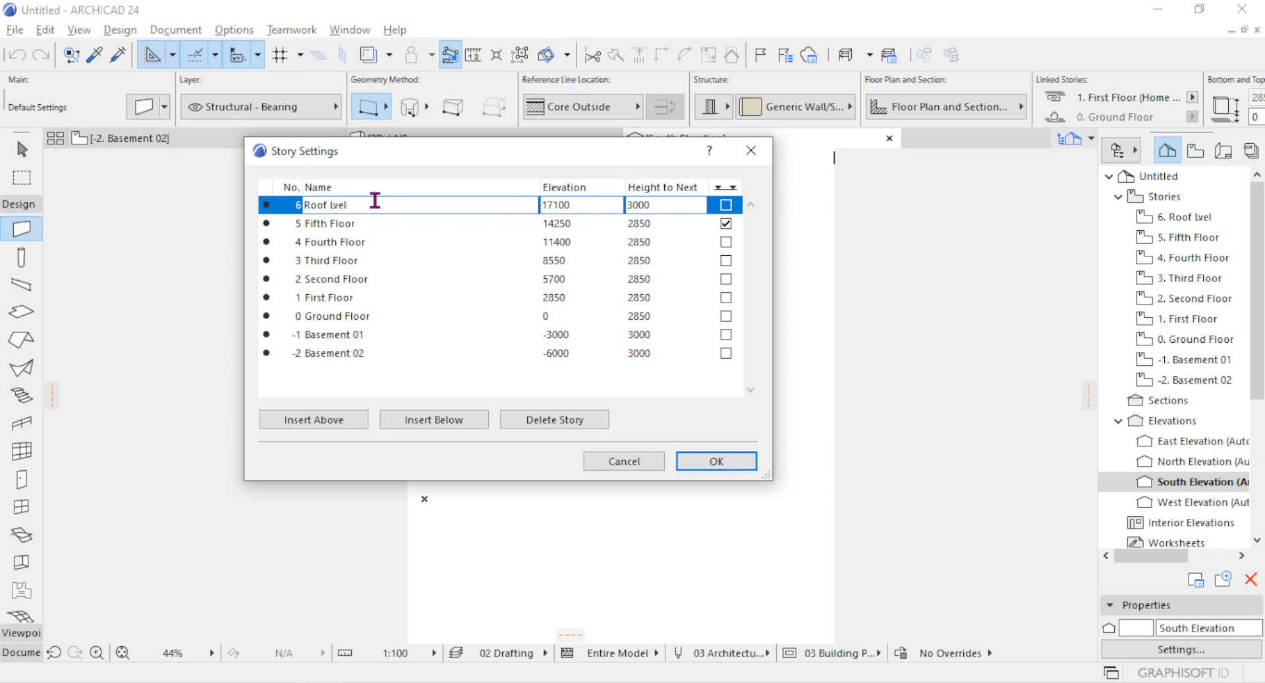
{"action": "key", "text": "BackSpace"}
{"action": "type", "text": "Le"}
Turn on the level line display of every story from the Fourth Floor down to Basement 02 and apply the story settings.
{"action": "left_click", "coordinate": [725, 242]}
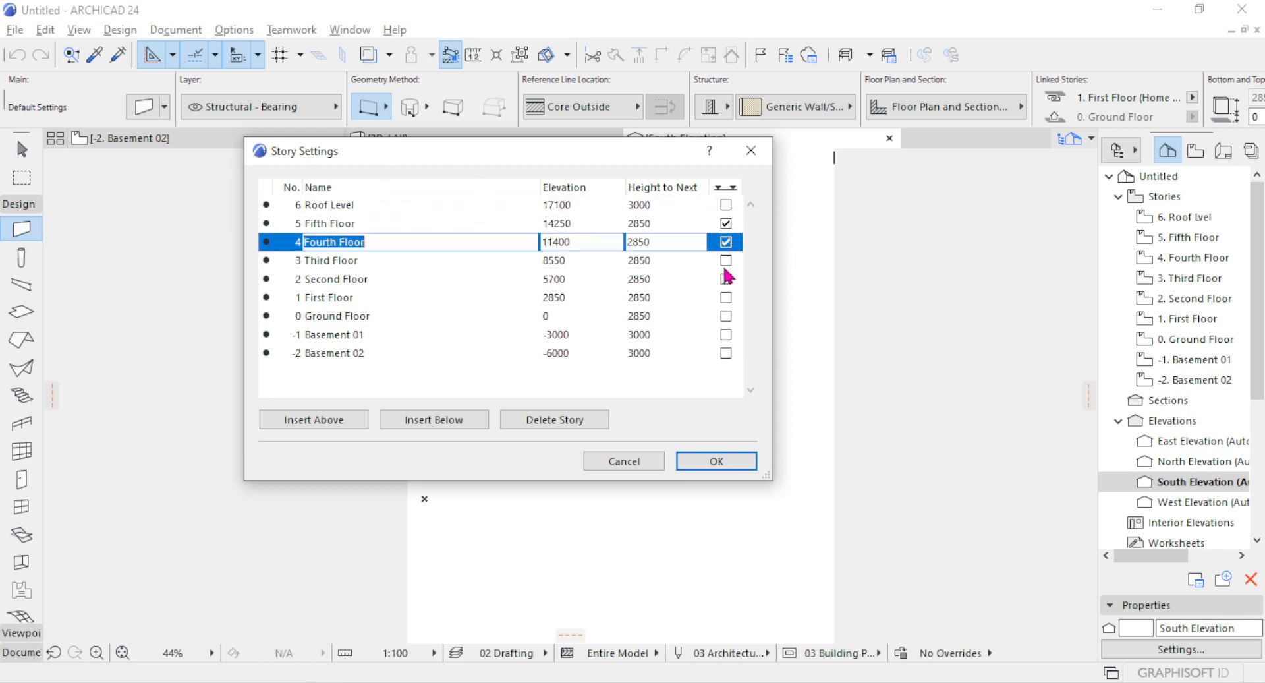
{"action": "left_click", "coordinate": [725, 261]}
{"action": "left_click", "coordinate": [726, 279]}
{"action": "left_click", "coordinate": [726, 297]}
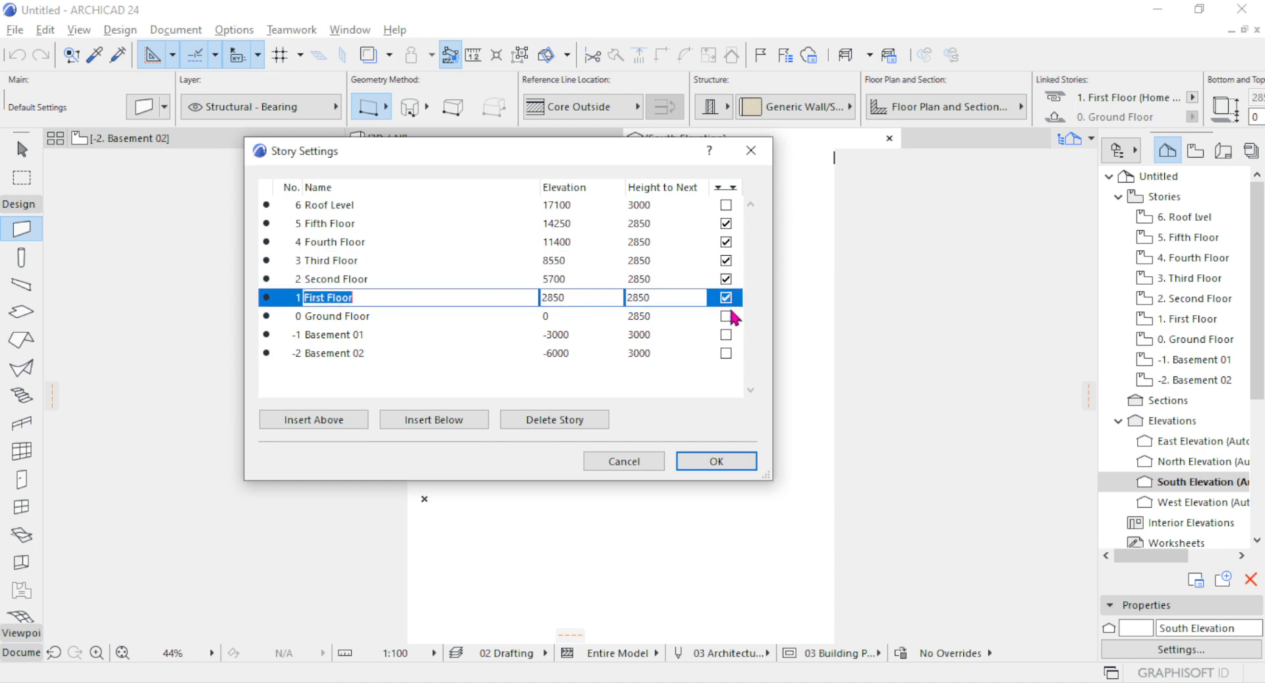
{"action": "left_click", "coordinate": [726, 316]}
{"action": "left_click", "coordinate": [726, 335]}
{"action": "left_click", "coordinate": [726, 353]}
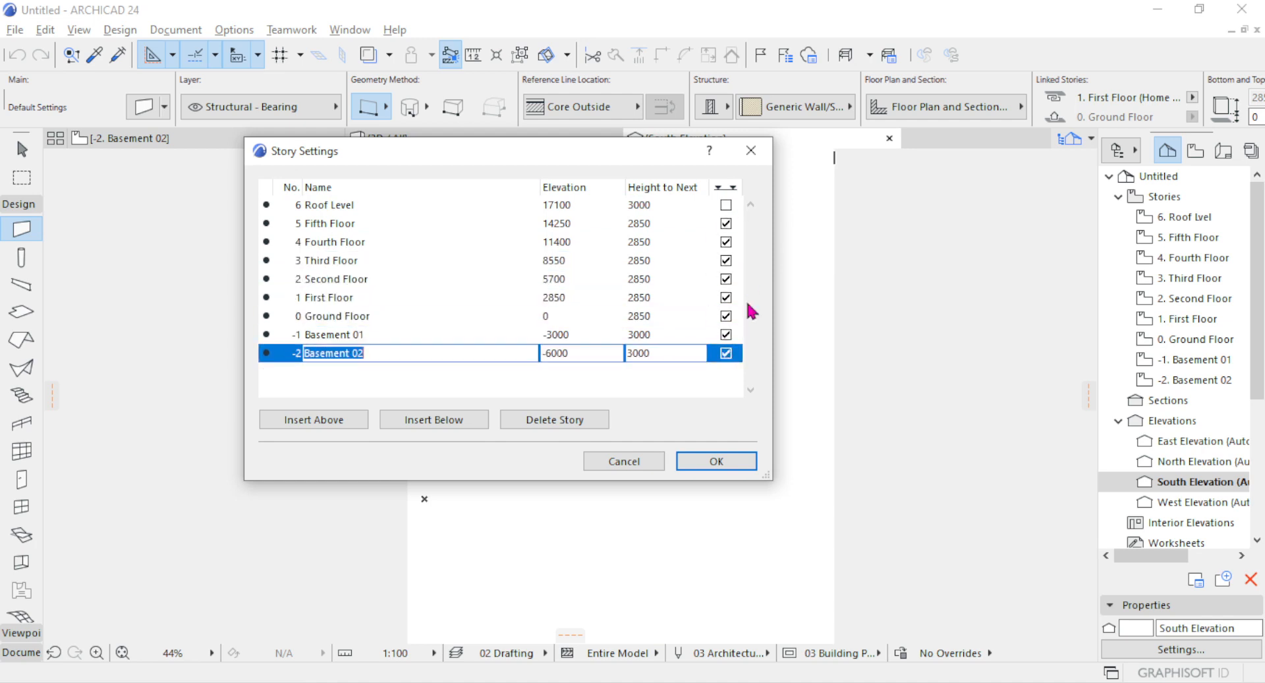
{"action": "left_click", "coordinate": [687, 459]}
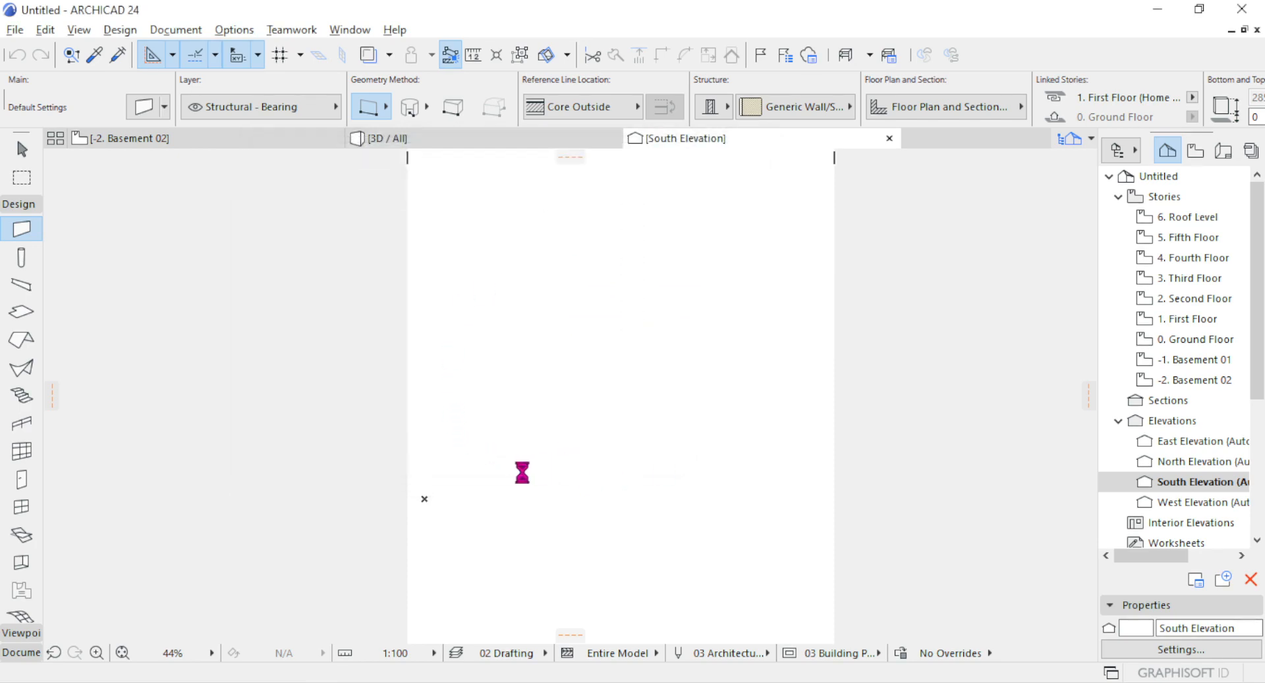
{"action": "scroll", "coordinate": [346, 269], "scroll_direction": "up", "scroll_amount": 3}
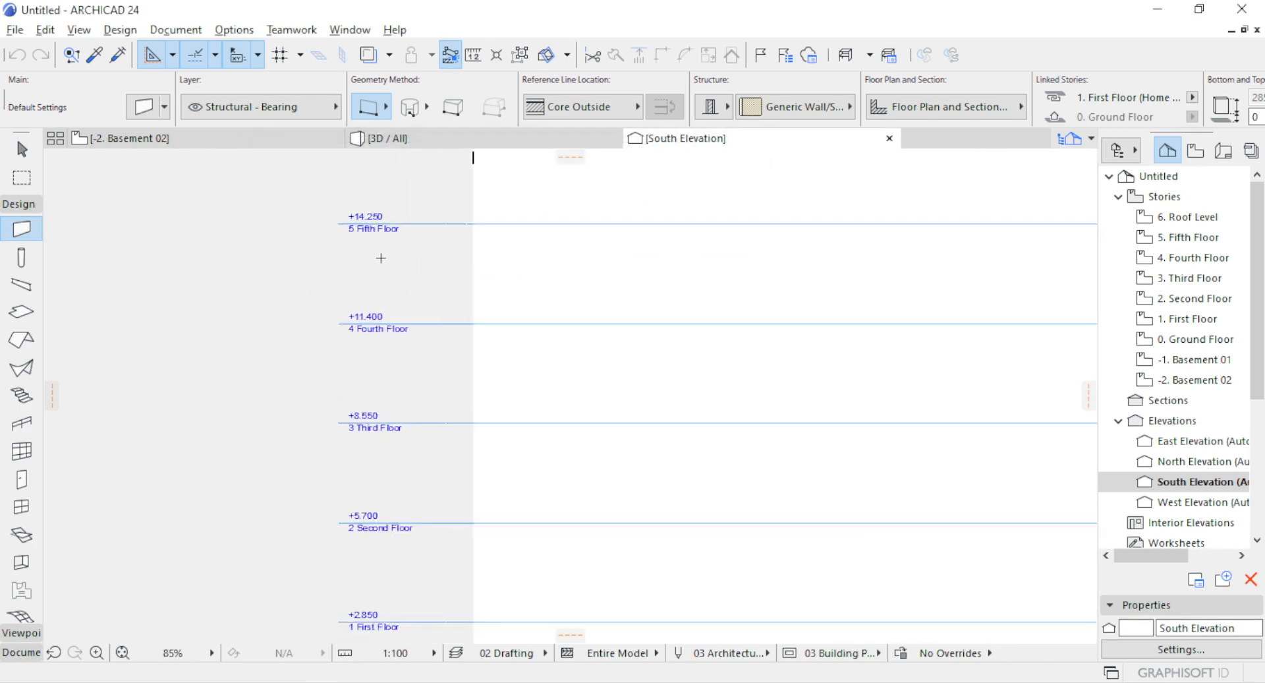
{"action": "scroll", "coordinate": [404, 226], "scroll_direction": "down", "scroll_amount": 3}
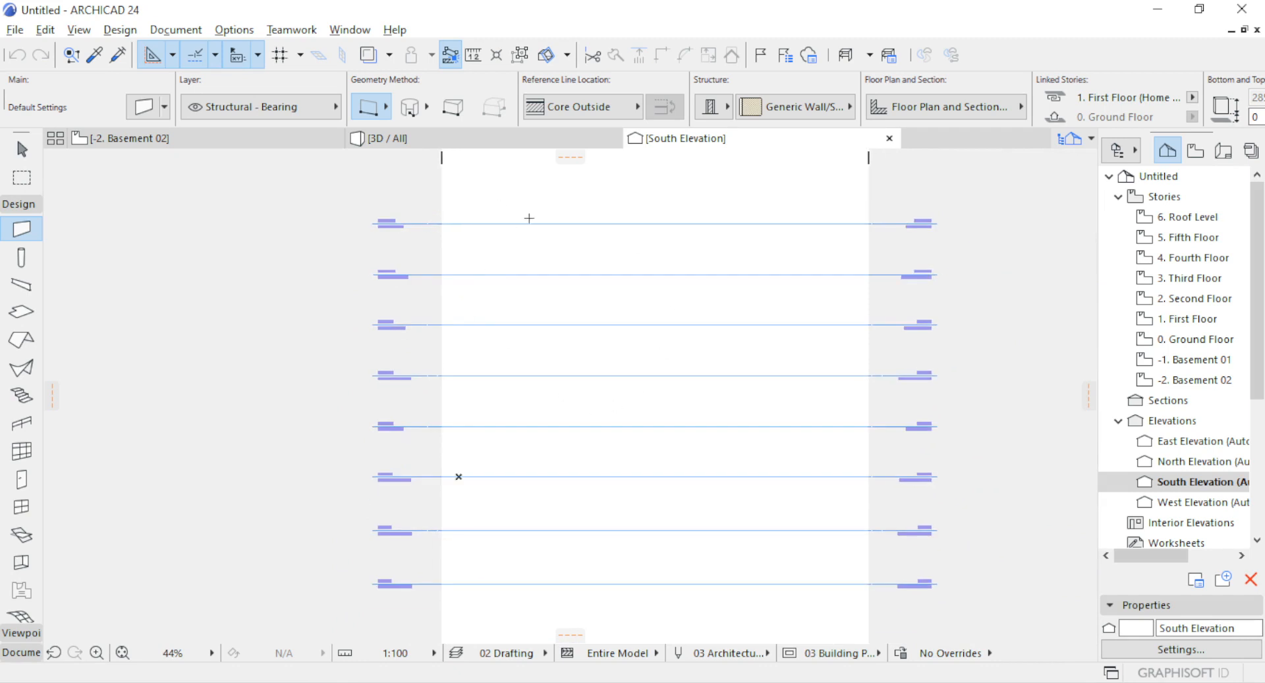
Open the floor plans of Basement 02, Basement 01 and the Ground Floor one after another.
{"action": "left_click", "coordinate": [203, 140]}
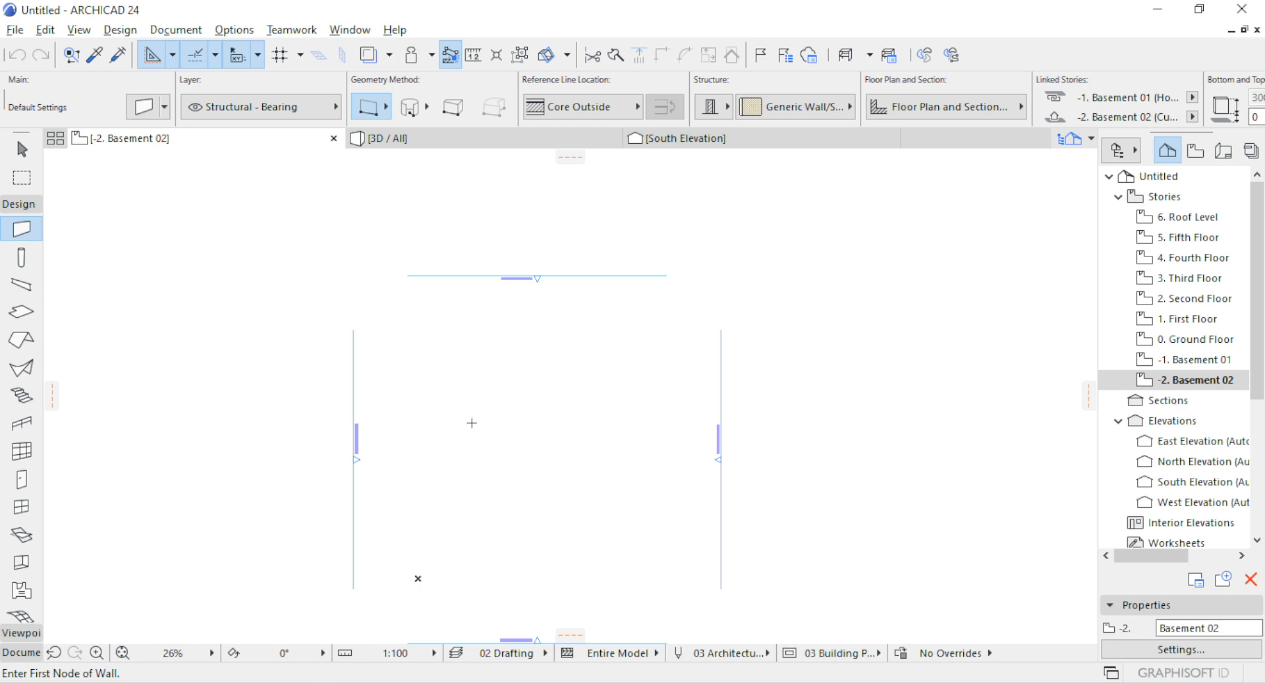
{"action": "double_click", "coordinate": [1166, 360]}
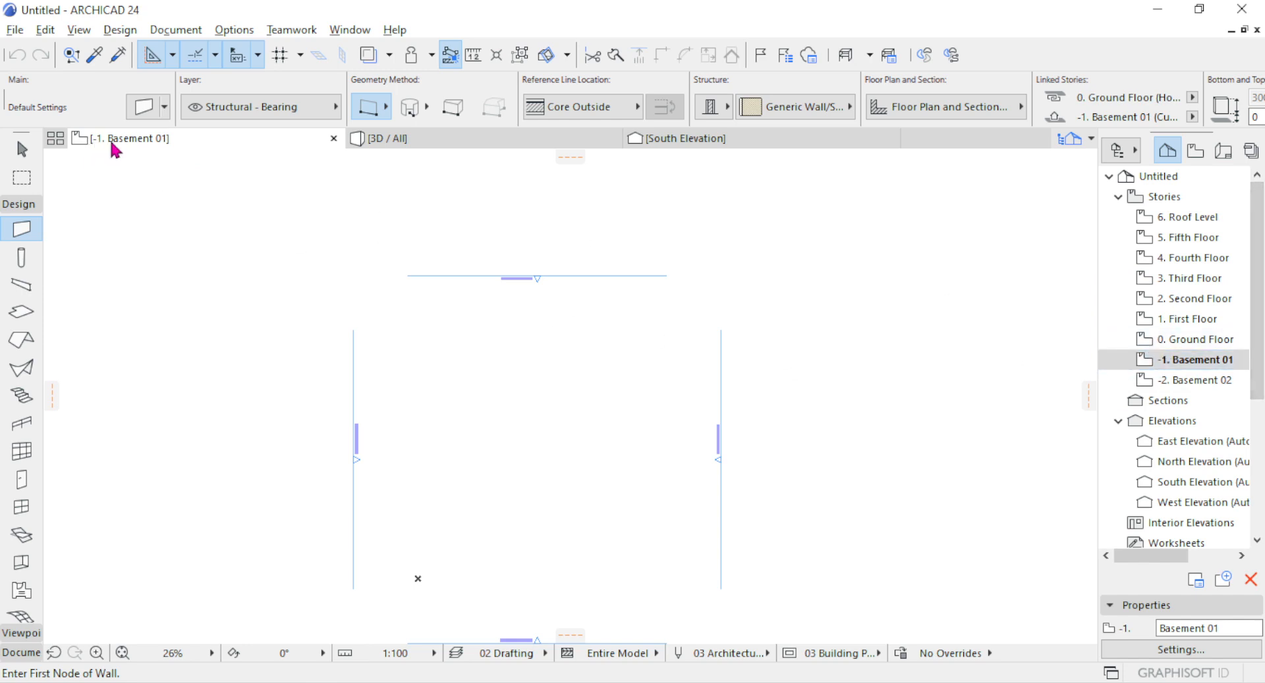
{"action": "double_click", "coordinate": [1177, 344]}
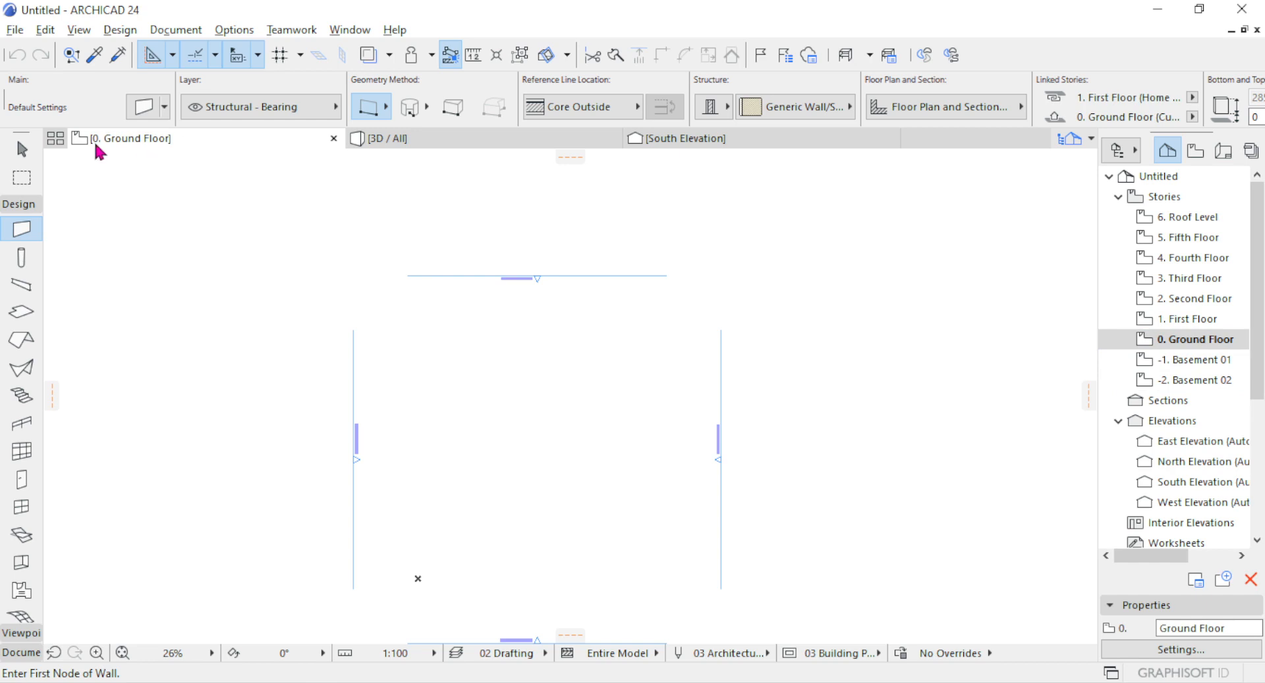
Open the floor plans of the First Floor, Second Floor and Third Floor one after another.
{"action": "left_click", "coordinate": [1182, 319]}
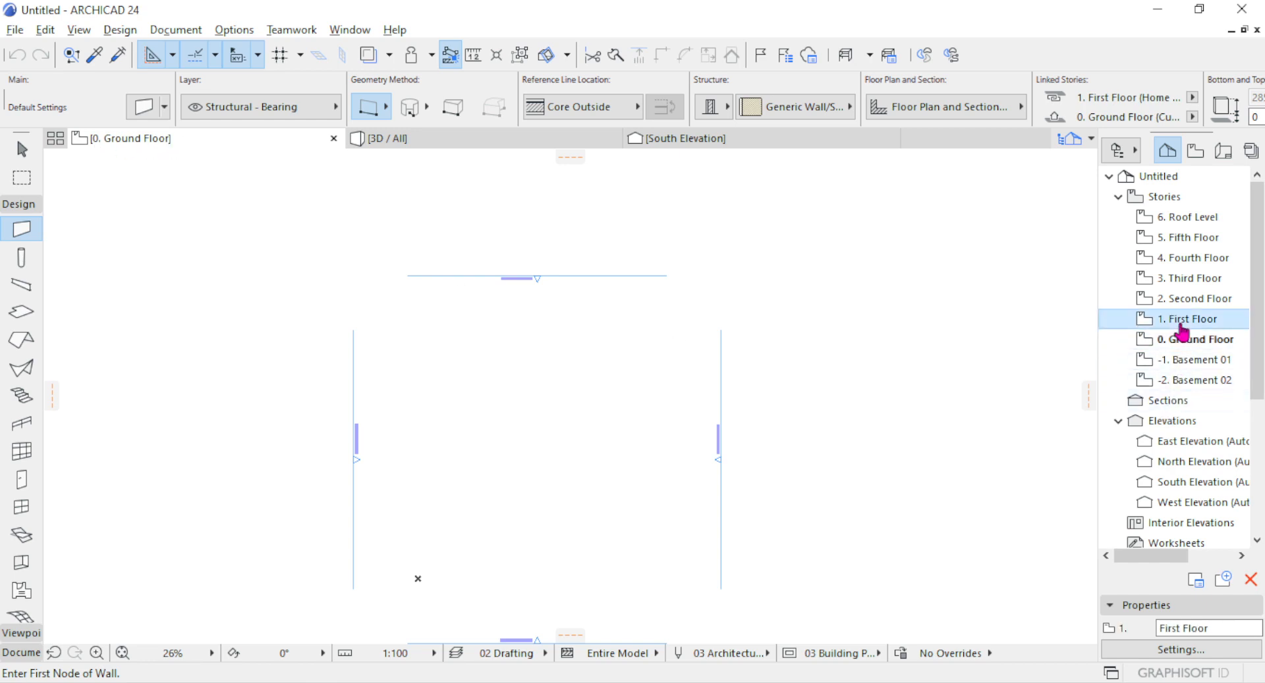
{"action": "left_click", "coordinate": [1199, 300]}
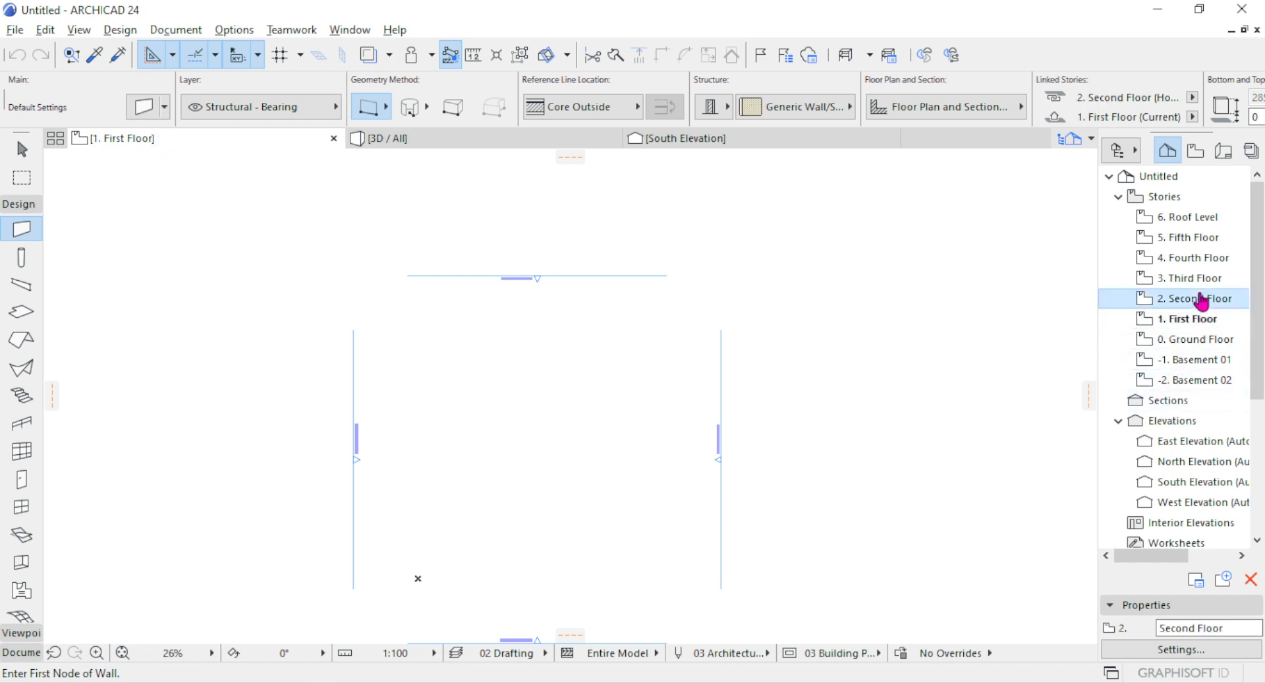
{"action": "left_click", "coordinate": [1199, 280]}
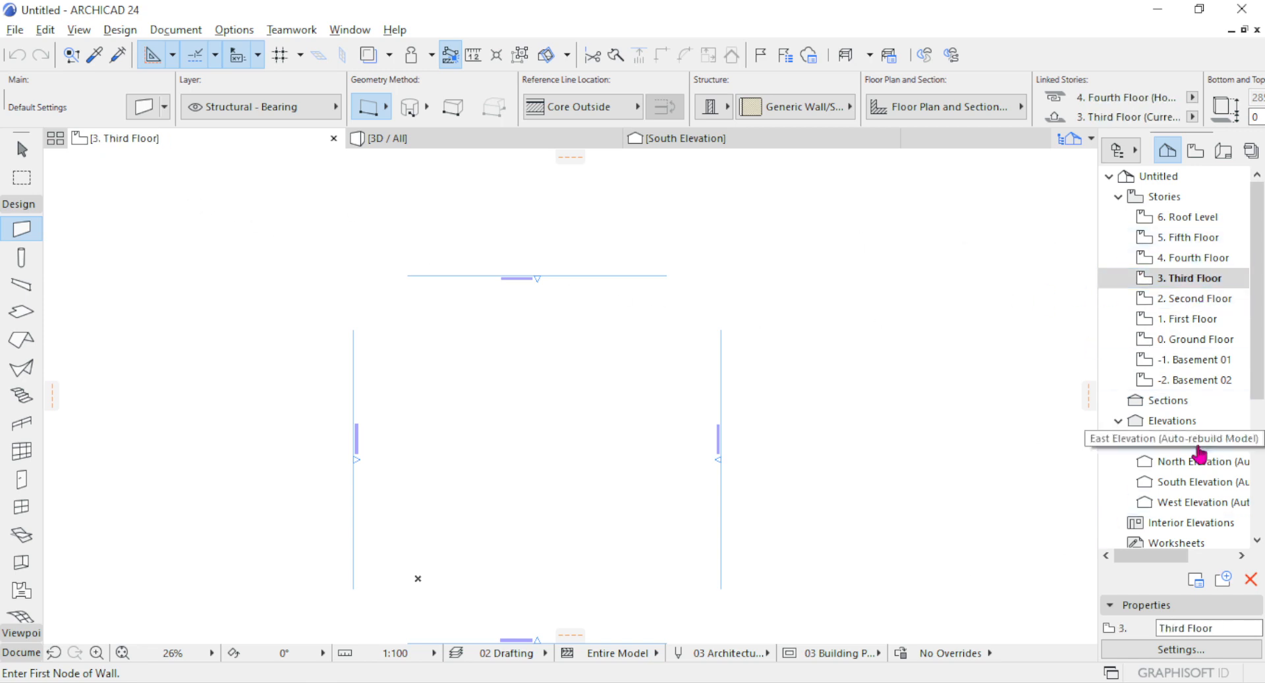
Switch the floor plan view to the Fifth Floor, the Third Floor, the First Floor and finally back to the Ground Floor.
{"action": "right_click", "coordinate": [198, 150]}
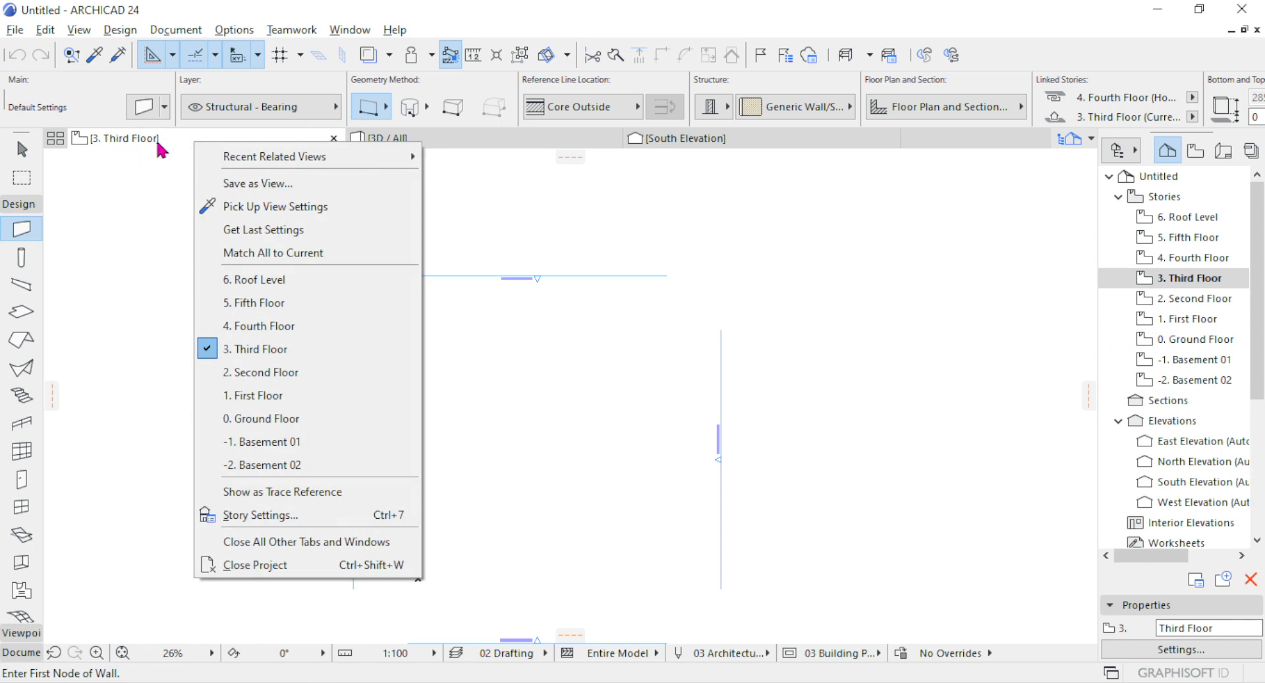
{"action": "left_click", "coordinate": [236, 304]}
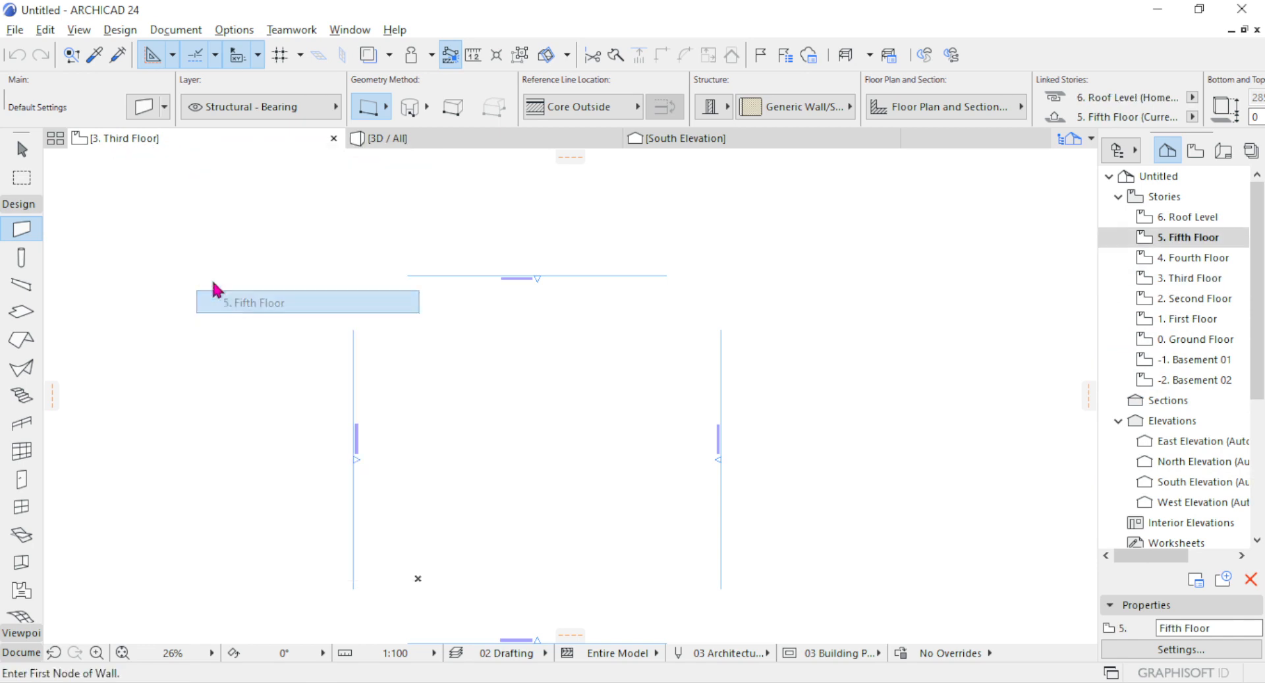
{"action": "right_click", "coordinate": [179, 148]}
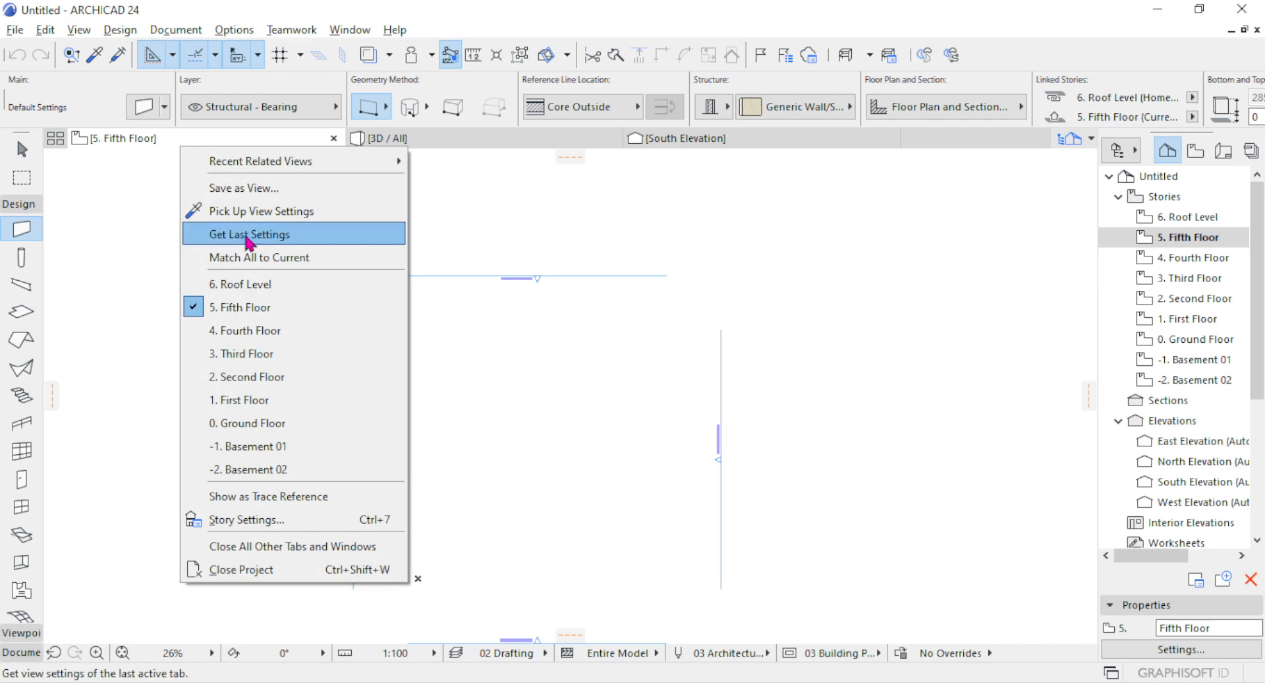
{"action": "left_click", "coordinate": [227, 353]}
{"action": "right_click", "coordinate": [153, 146]}
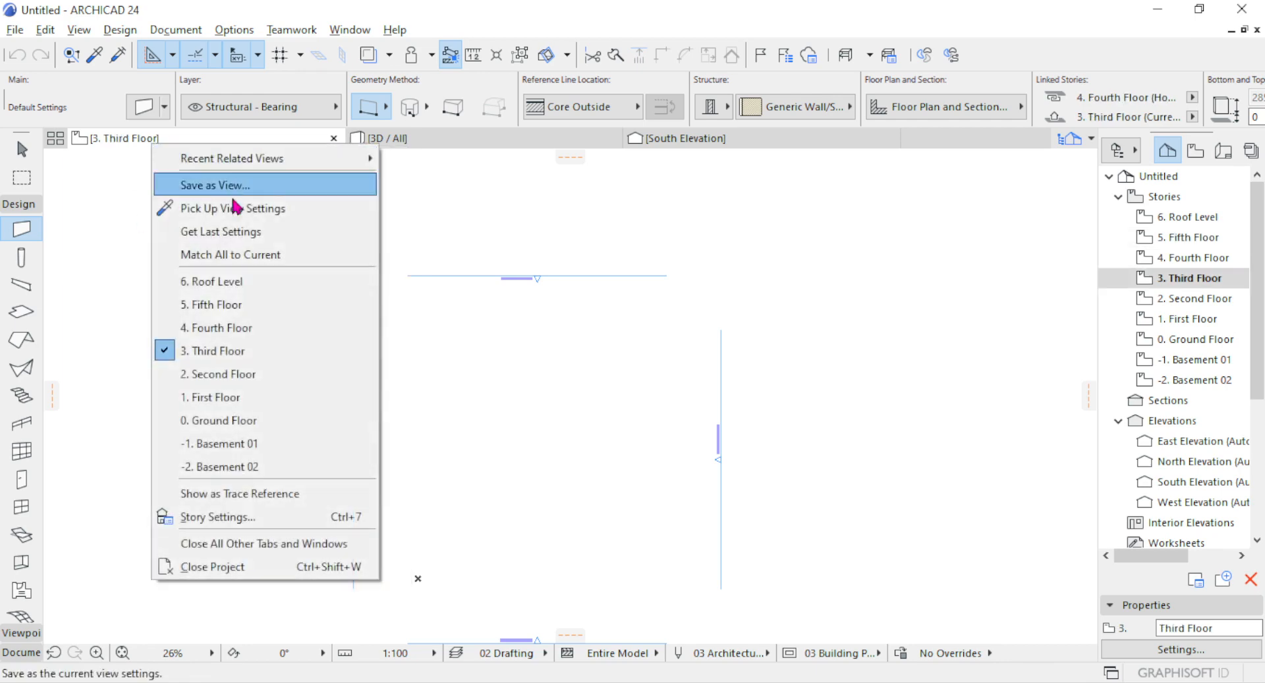
{"action": "left_click", "coordinate": [210, 398]}
{"action": "right_click", "coordinate": [161, 138]}
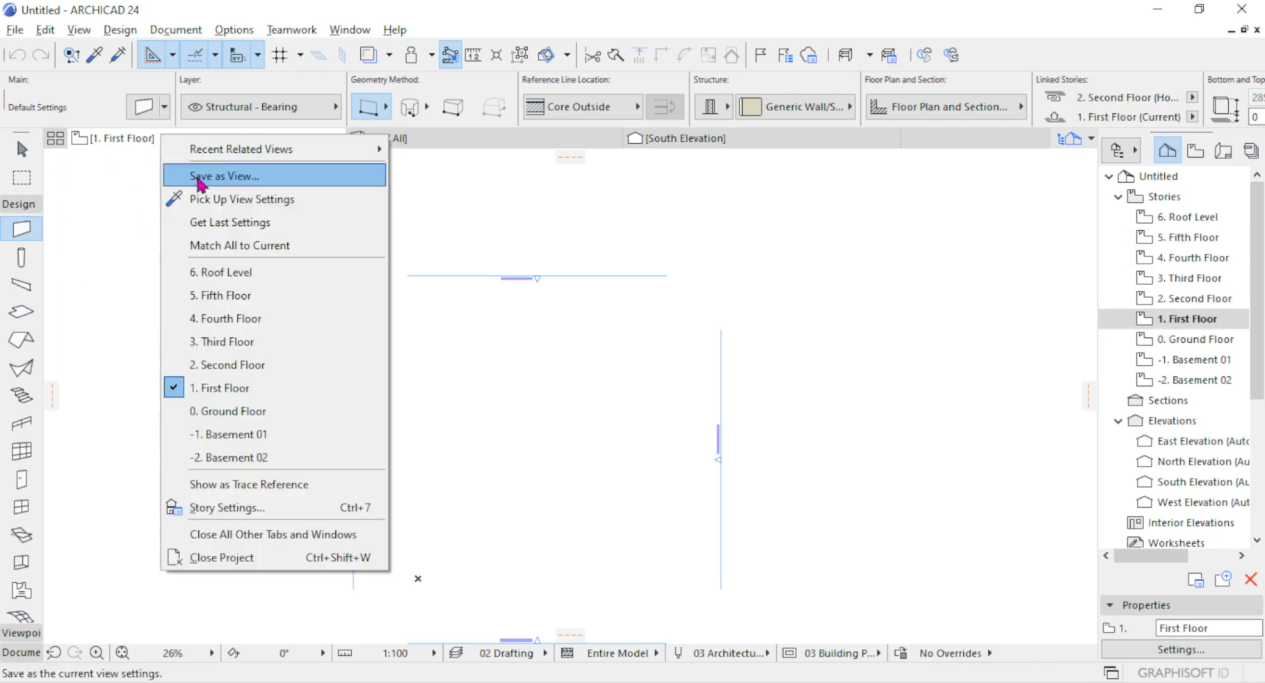
{"action": "left_click", "coordinate": [231, 409]}
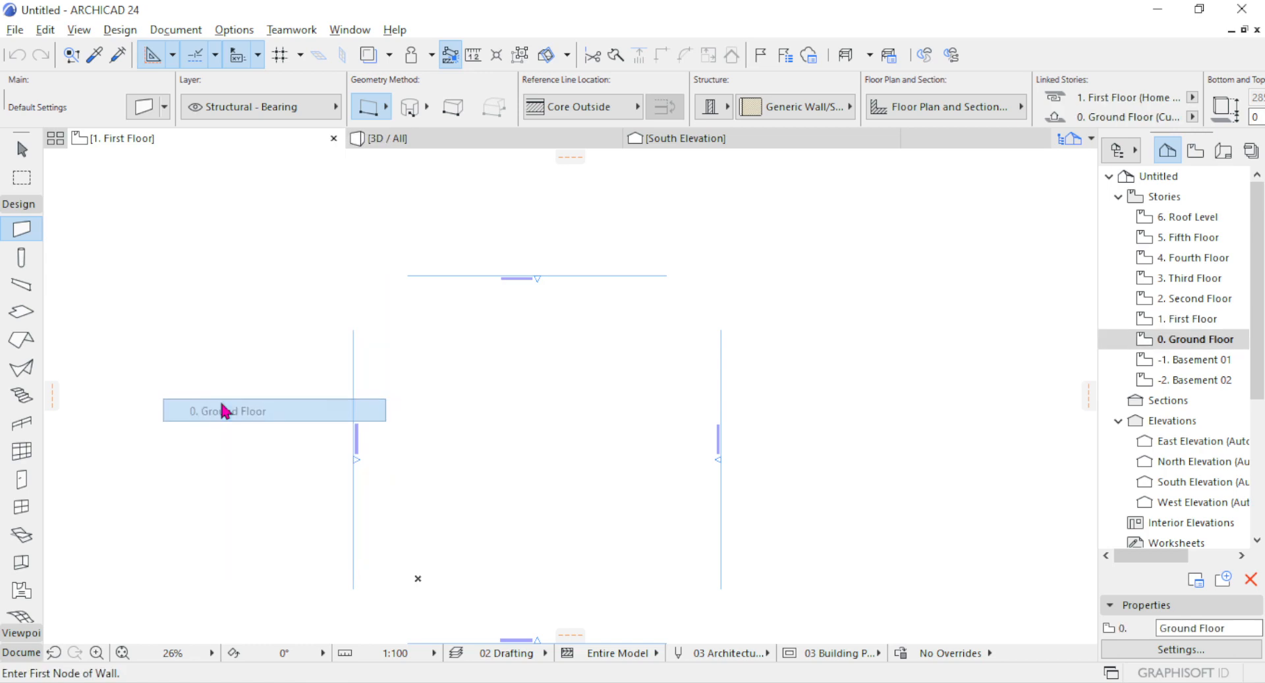
{"action": "left_click", "coordinate": [342, 33]}
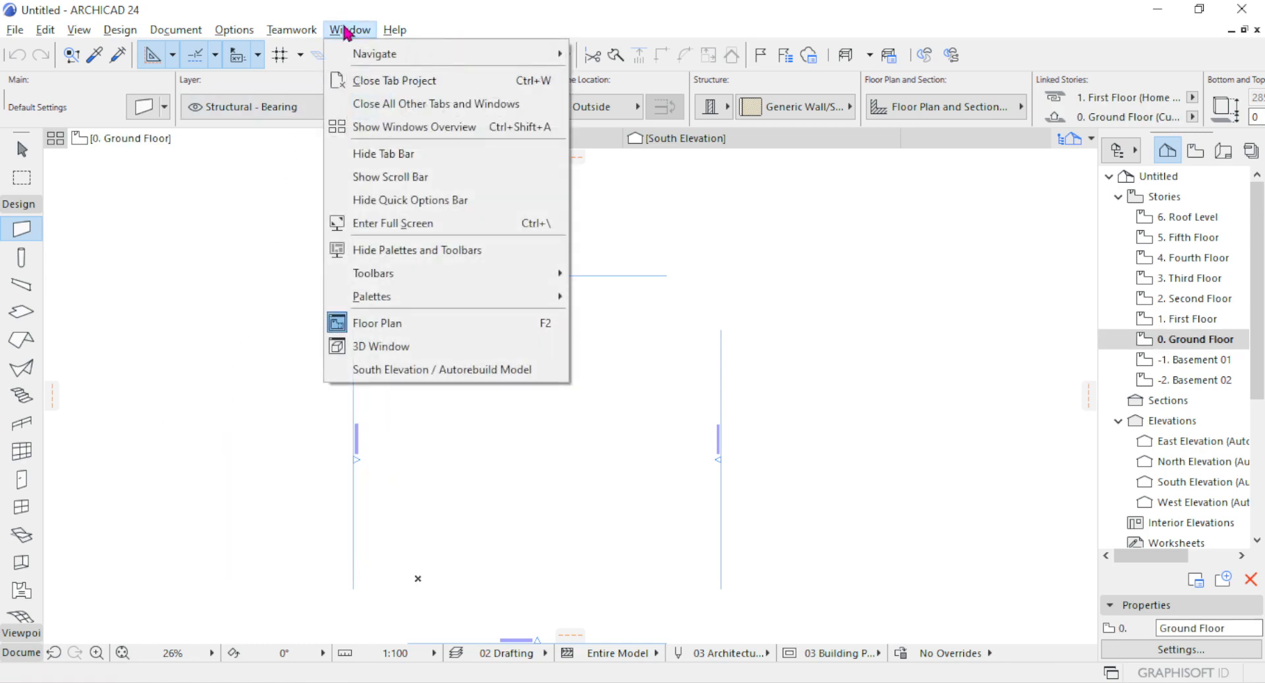
{"action": "left_click", "coordinate": [234, 31]}
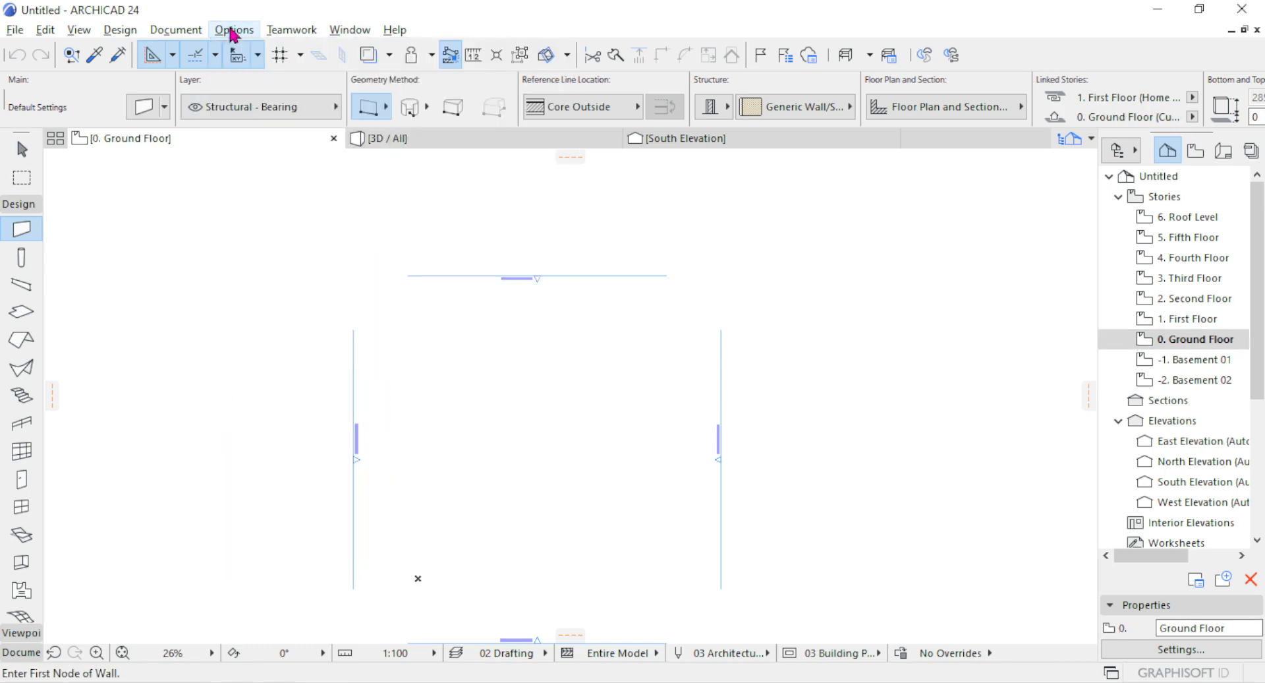
{"action": "left_click", "coordinate": [350, 30]}
{"action": "left_click", "coordinate": [228, 336]}
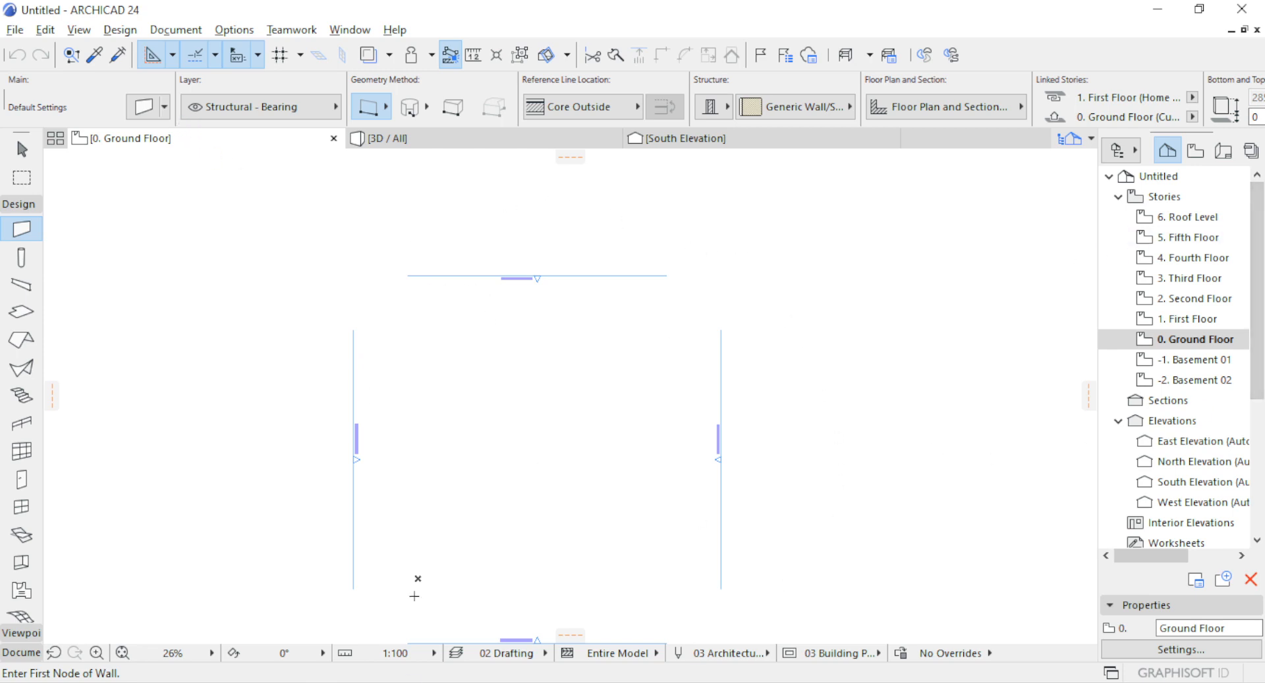
{"action": "left_click", "coordinate": [425, 682]}
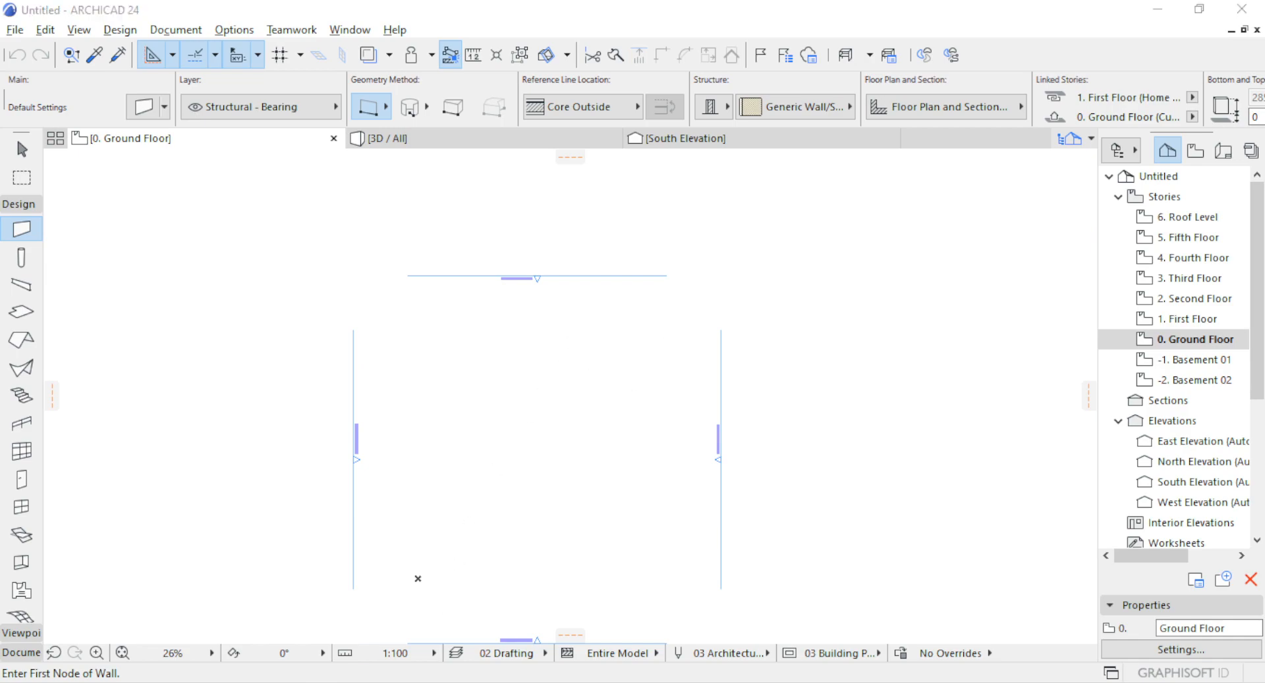